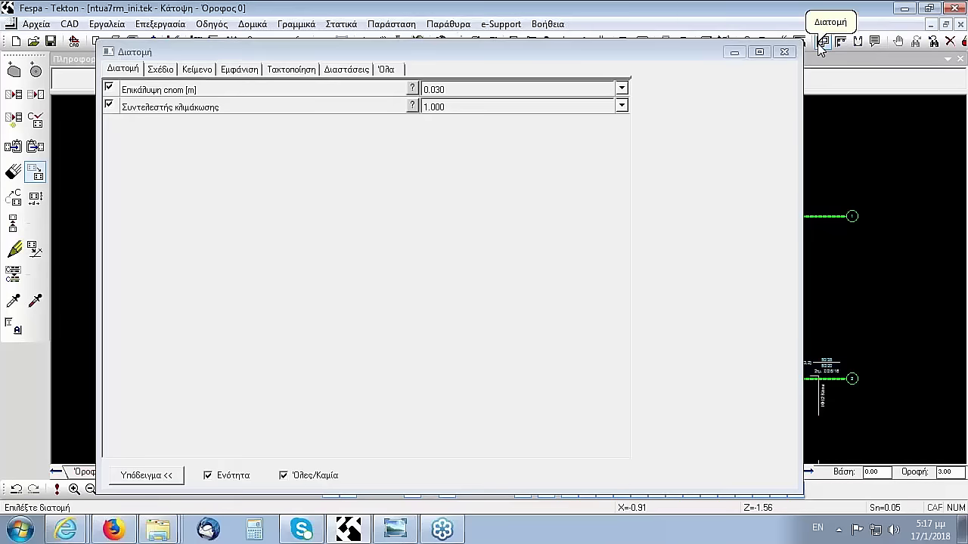
Generate the cross-section detail of column K5 [B,2] and place it in the empty area beside the column
{"action": "left_click", "coordinate": [784, 51]}
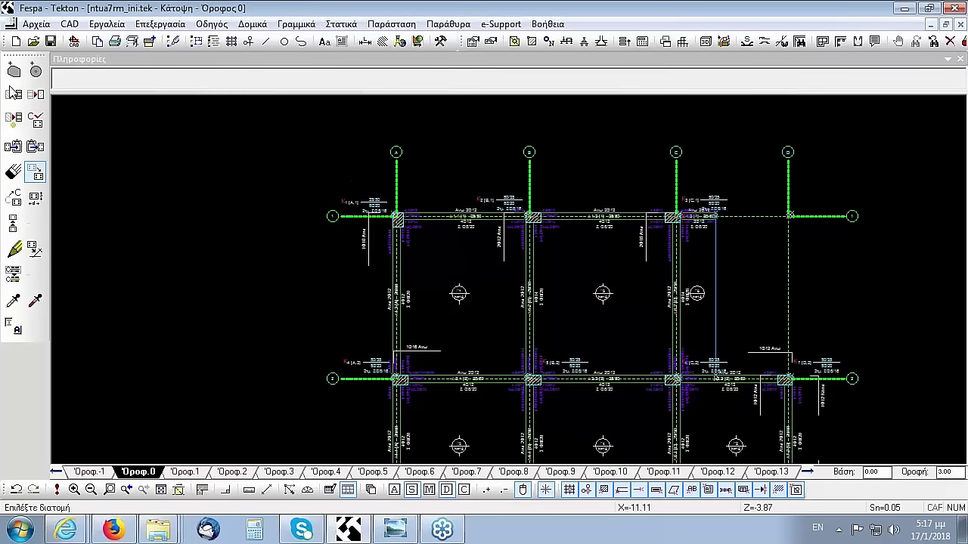
{"action": "left_click", "coordinate": [13, 95]}
{"action": "scroll", "coordinate": [359, 152], "scroll_direction": "down", "scroll_amount": 2}
{"action": "scroll", "coordinate": [411, 176], "scroll_direction": "up", "scroll_amount": 5}
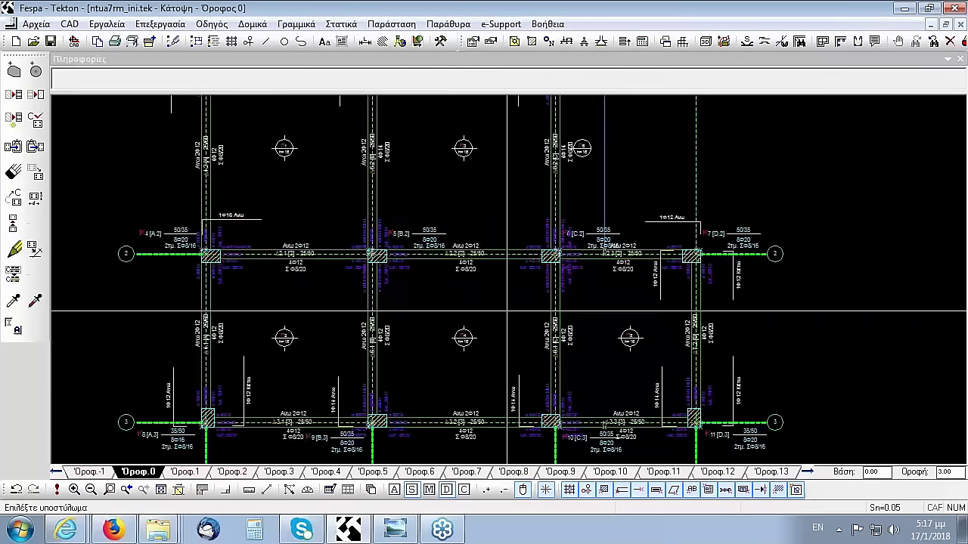
{"action": "left_click", "coordinate": [251, 199]}
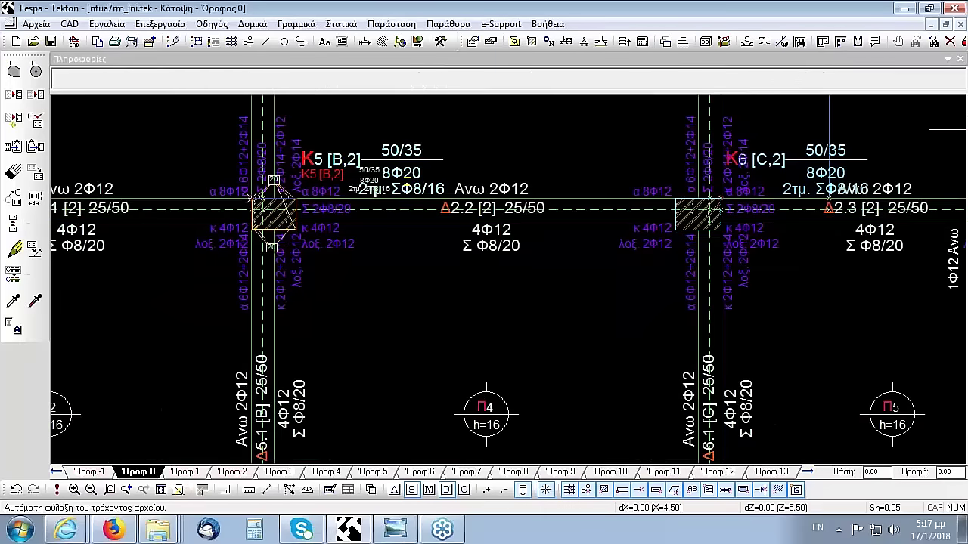
{"action": "scroll", "coordinate": [424, 298], "scroll_direction": "up", "scroll_amount": 2}
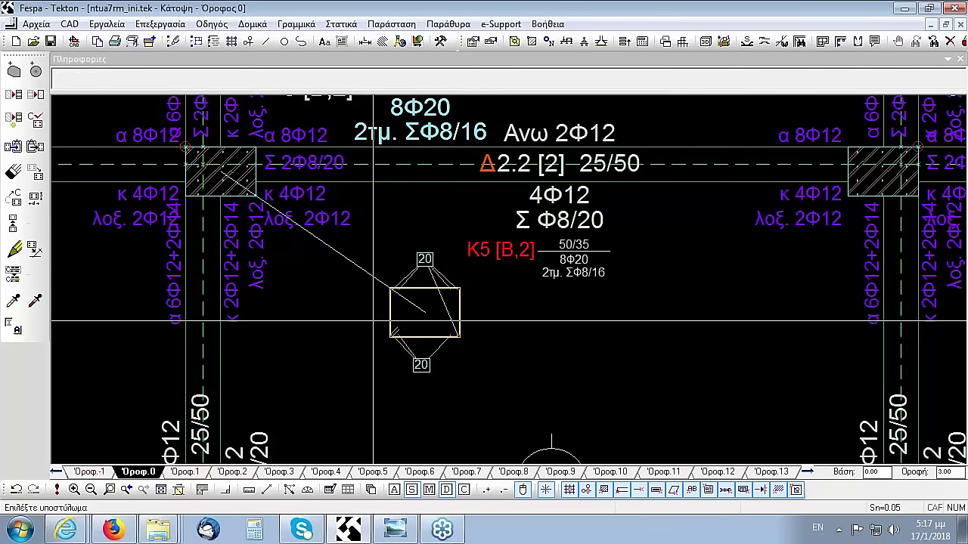
{"action": "scroll", "coordinate": [376, 292], "scroll_direction": "up", "scroll_amount": 3}
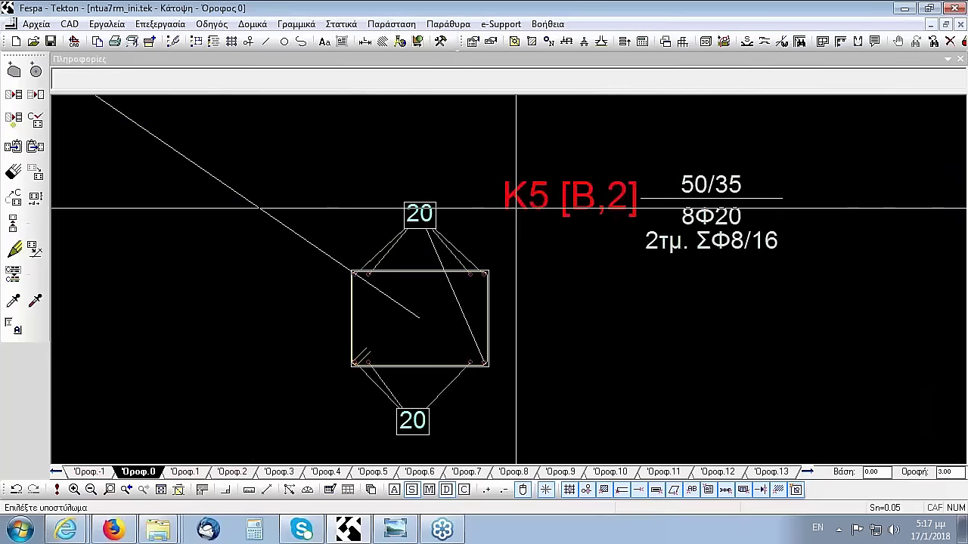
{"action": "scroll", "coordinate": [470, 294], "scroll_direction": "up", "scroll_amount": 2}
{"action": "scroll", "coordinate": [439, 287], "scroll_direction": "down", "scroll_amount": 2}
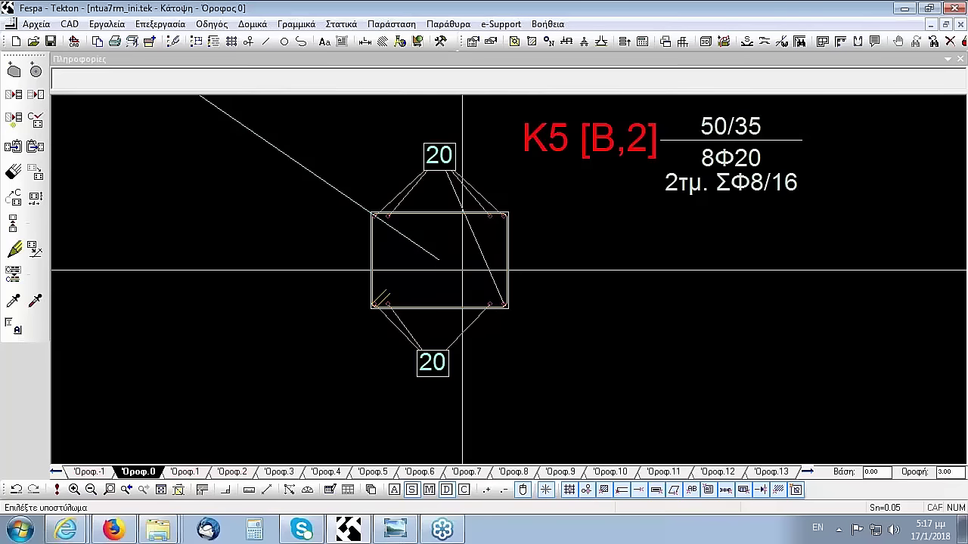
{"action": "scroll", "coordinate": [494, 263], "scroll_direction": "up", "scroll_amount": 1}
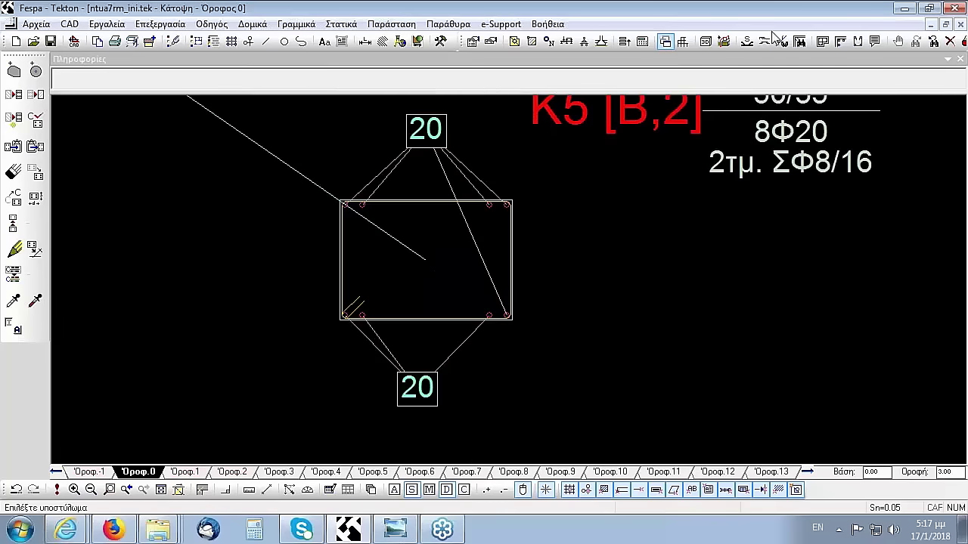
Delete the four intermediate reinforcement bars from the K5 section, keeping only the four corner bars
{"action": "left_click", "coordinate": [841, 43]}
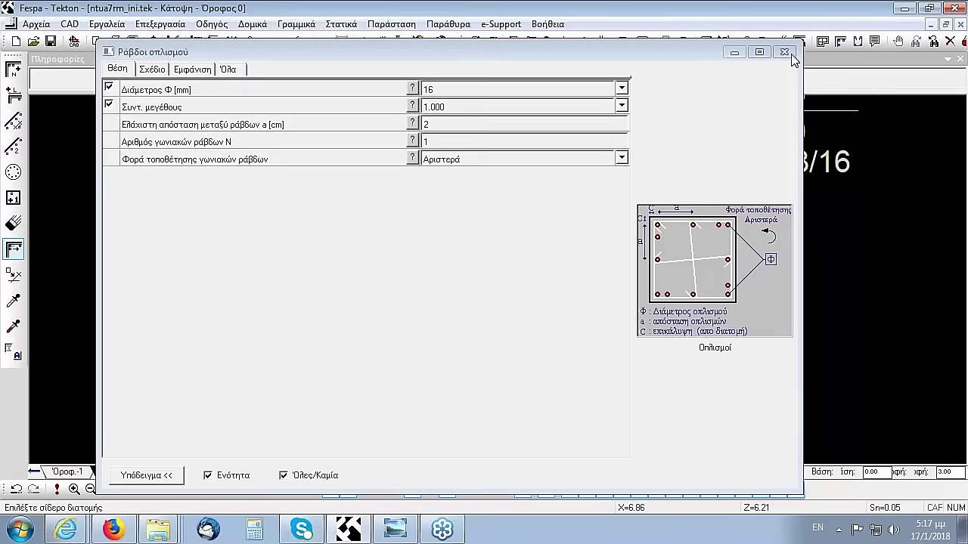
{"action": "left_click", "coordinate": [784, 52]}
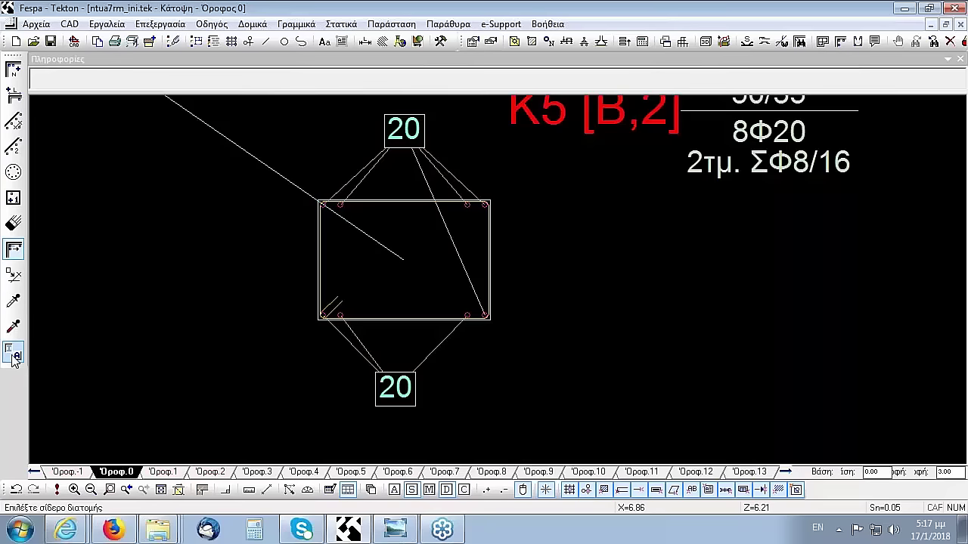
{"action": "left_click", "coordinate": [14, 224]}
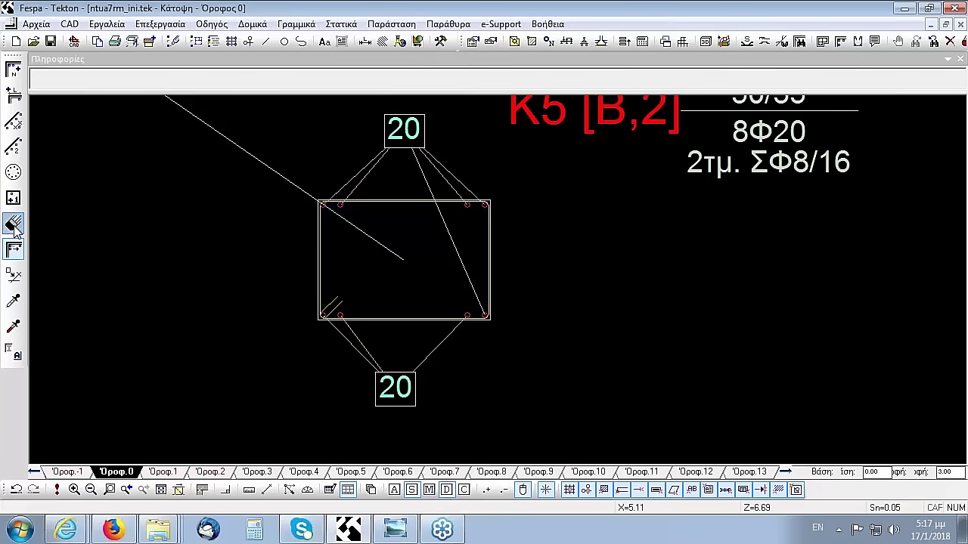
{"action": "scroll", "coordinate": [333, 206], "scroll_direction": "up", "scroll_amount": 1}
{"action": "left_click", "coordinate": [333, 205]}
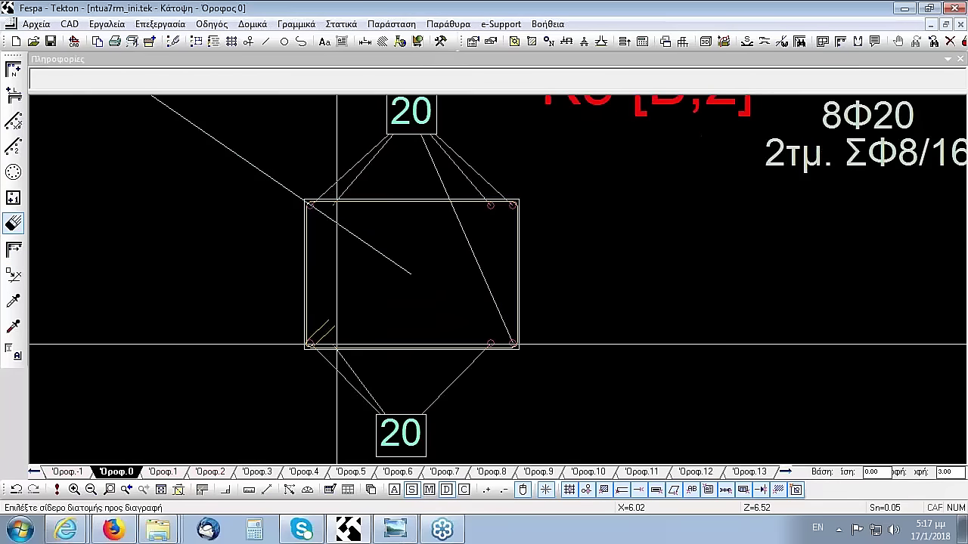
{"action": "left_click", "coordinate": [333, 344]}
{"action": "left_click", "coordinate": [490, 205]}
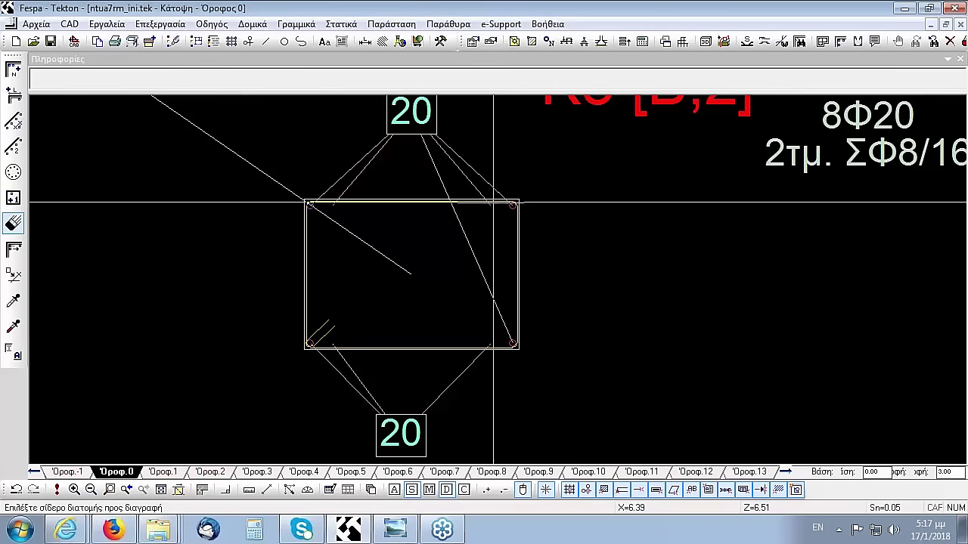
{"action": "scroll", "coordinate": [537, 273], "scroll_direction": "up", "scroll_amount": 1}
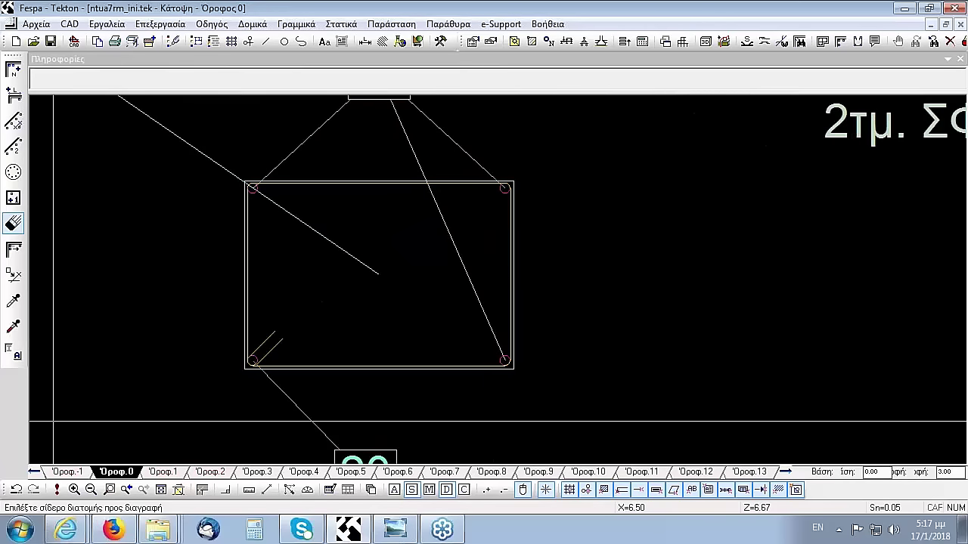
Pick up a corner bar's parameters, set the diameter to 18 mm and apply it to all four corner bars of the K5 section
{"action": "left_click", "coordinate": [13, 301]}
{"action": "scroll", "coordinate": [263, 331], "scroll_direction": "down", "scroll_amount": 1}
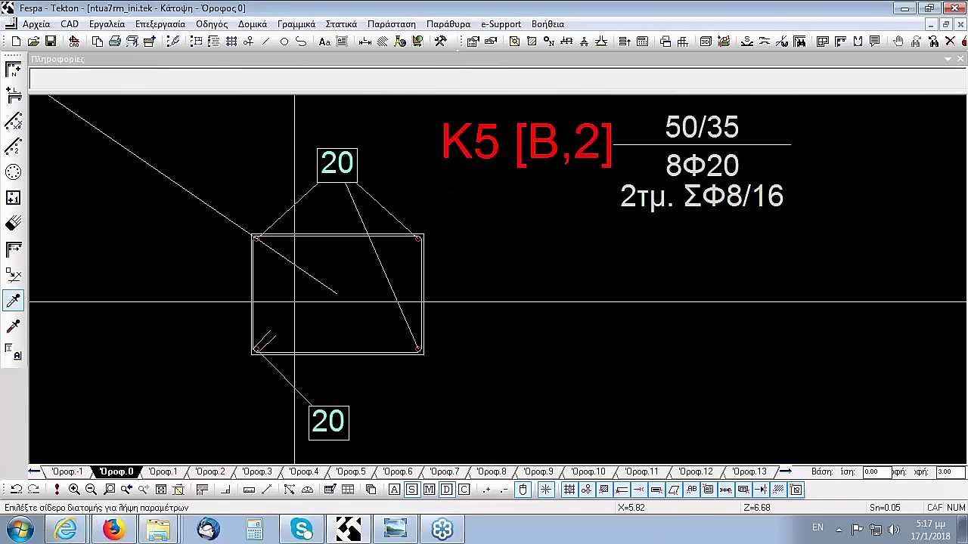
{"action": "scroll", "coordinate": [273, 255], "scroll_direction": "down", "scroll_amount": 1}
{"action": "left_click", "coordinate": [269, 255]}
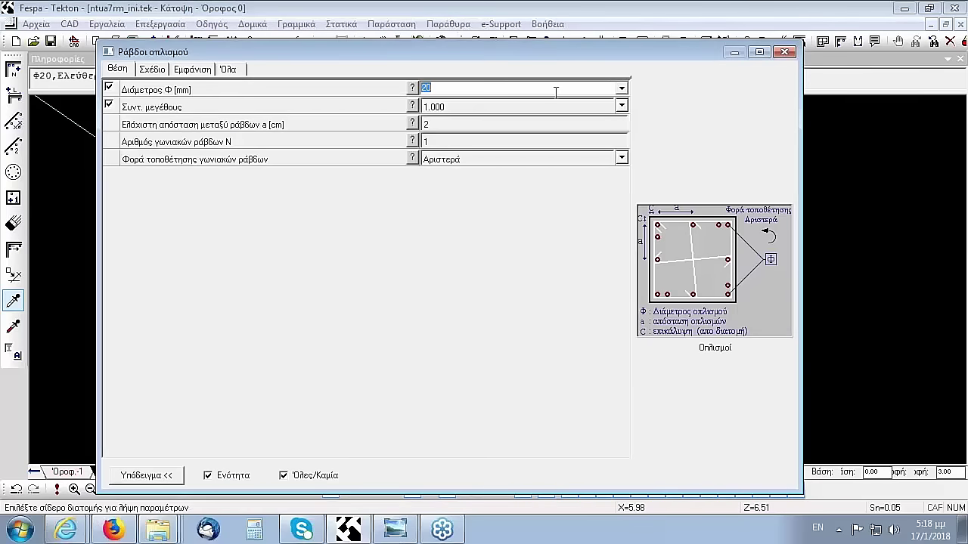
{"action": "type", "text": "16"}
{"action": "key", "text": "Tab"}
{"action": "left_click", "coordinate": [17, 327]}
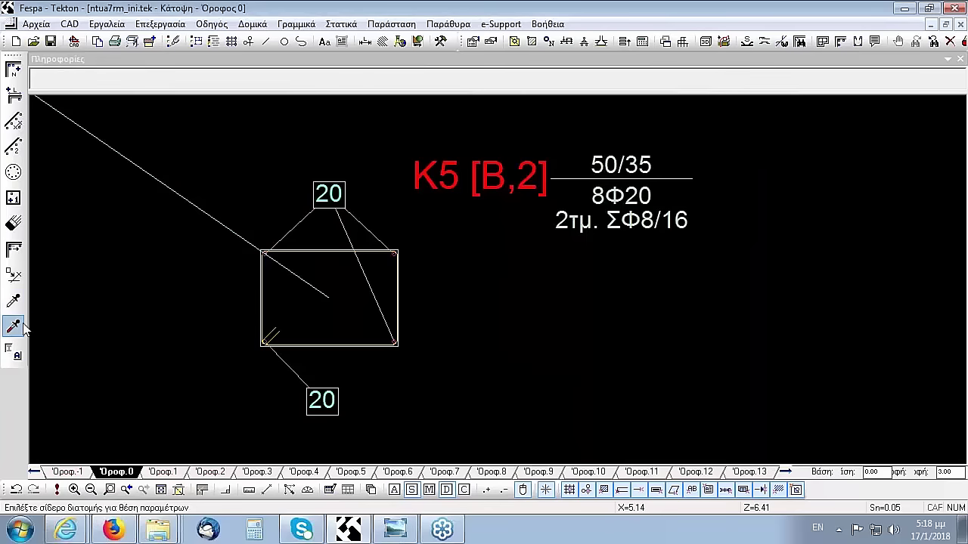
{"action": "left_click", "coordinate": [266, 261]}
{"action": "left_click", "coordinate": [393, 261]}
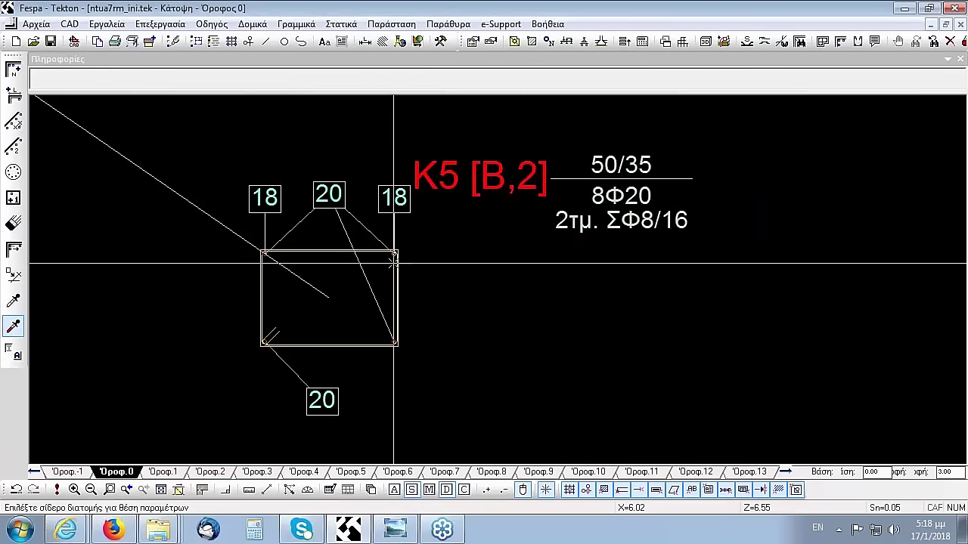
{"action": "left_click", "coordinate": [266, 342]}
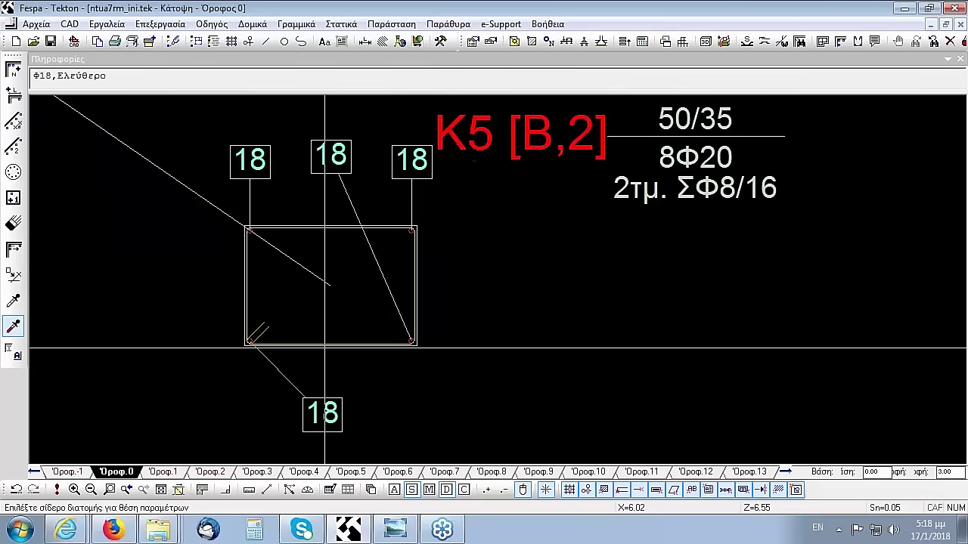
Add one intermediate bar between the two upper corner bars and one between the two lower corner bars of the K5 section
{"action": "left_click", "coordinate": [13, 146]}
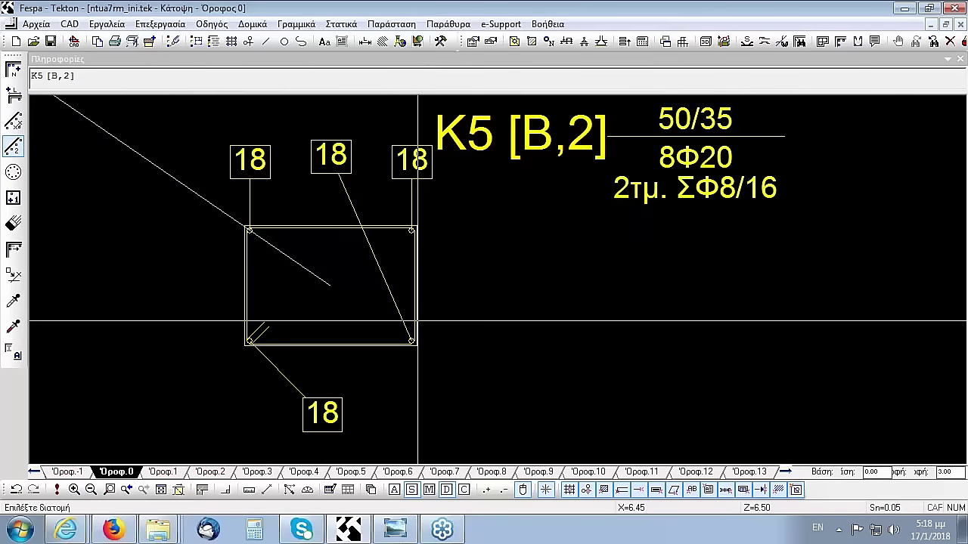
{"action": "left_click", "coordinate": [250, 231]}
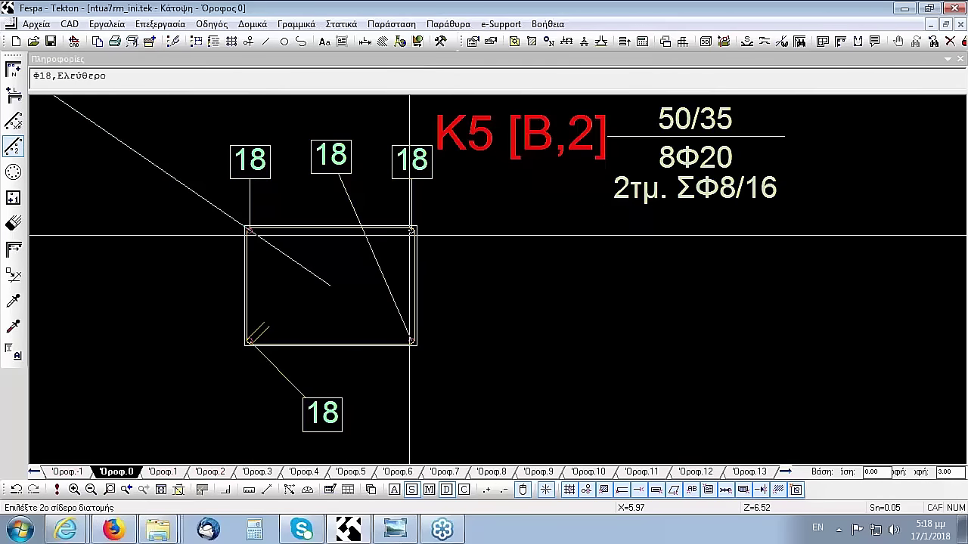
{"action": "left_click", "coordinate": [410, 236]}
{"action": "key", "text": "Return"}
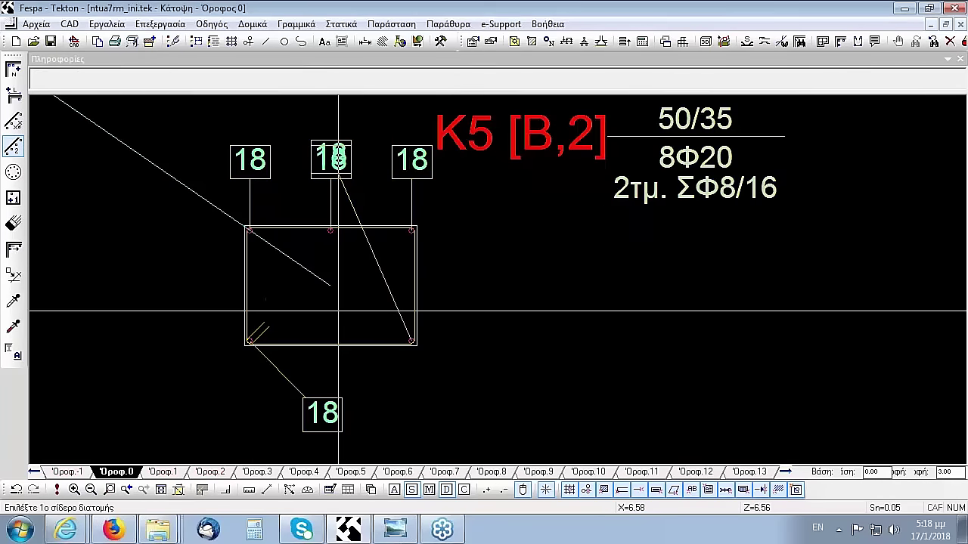
{"action": "scroll", "coordinate": [460, 199], "scroll_direction": "up", "scroll_amount": 2}
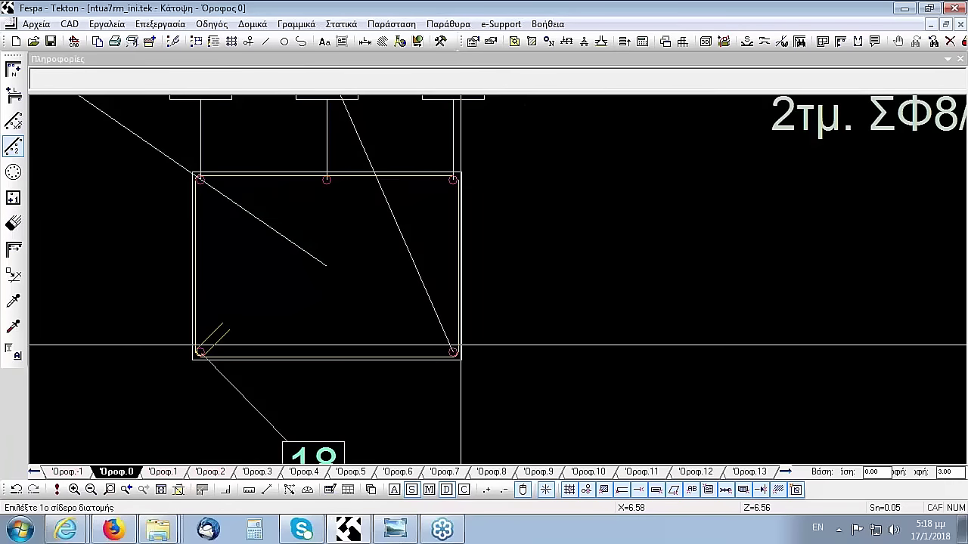
{"action": "left_click", "coordinate": [454, 352]}
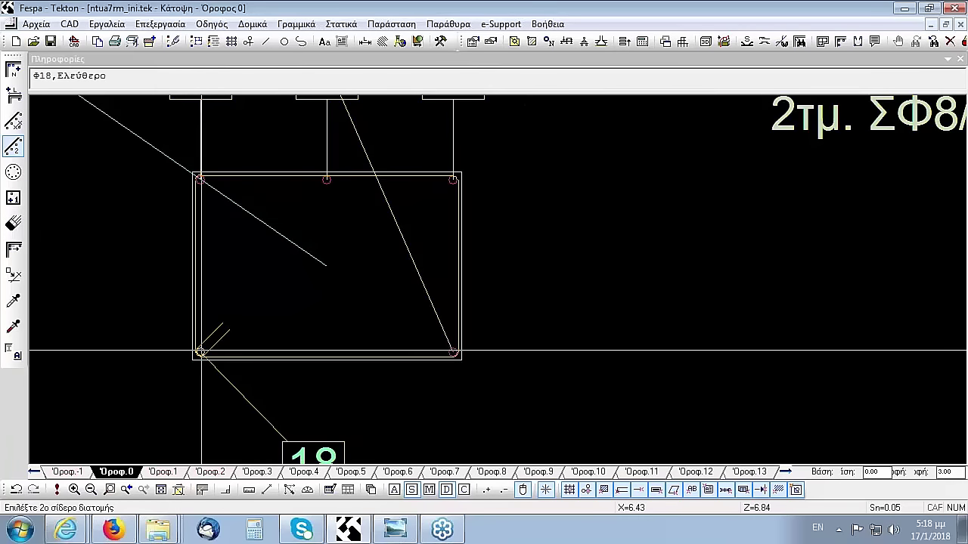
{"action": "left_click", "coordinate": [200, 352]}
{"action": "key", "text": "Return"}
{"action": "scroll", "coordinate": [279, 261], "scroll_direction": "down", "scroll_amount": 2}
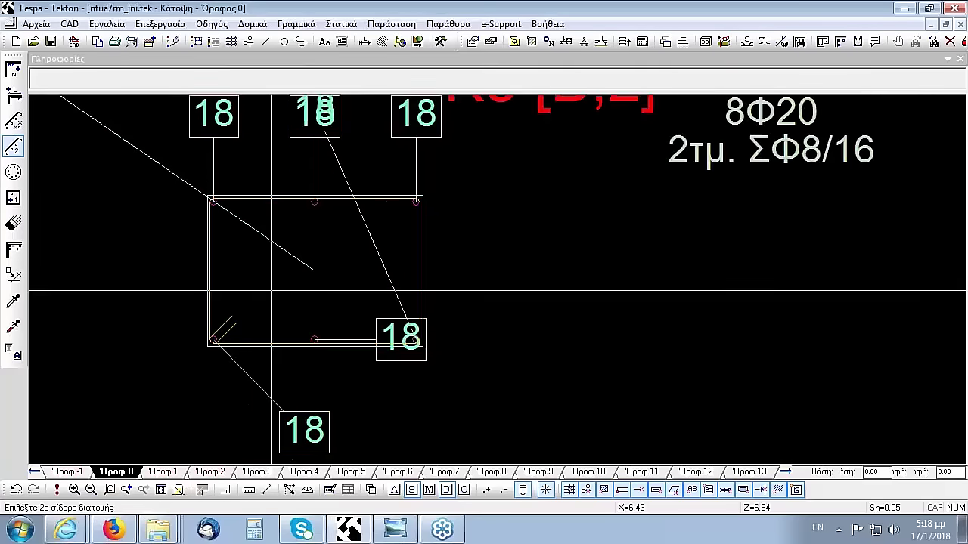
Pick up a middle bar's parameters, set the diameter to 14 mm and apply it to both middle bars of the K5 section
{"action": "scroll", "coordinate": [378, 350], "scroll_direction": "up", "scroll_amount": 1}
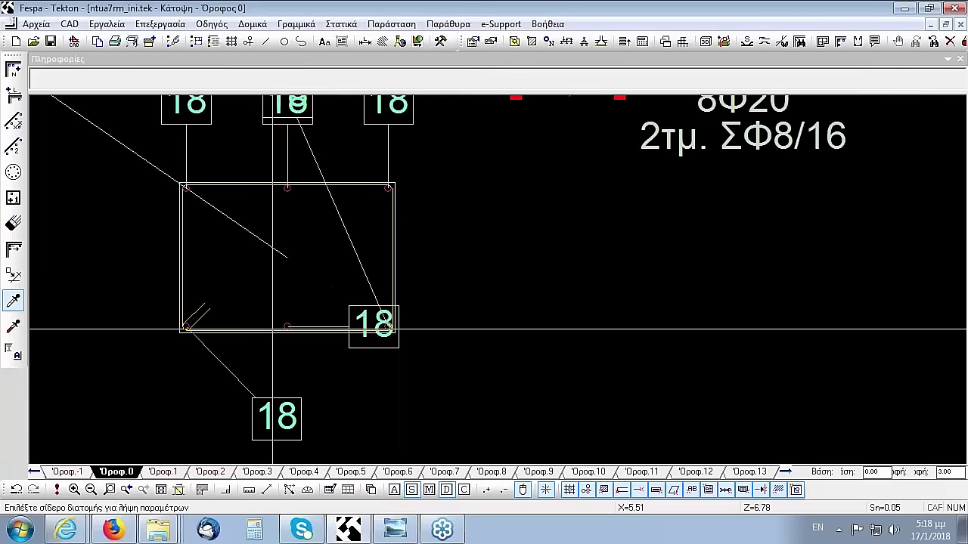
{"action": "left_click", "coordinate": [277, 329]}
{"action": "left_click", "coordinate": [478, 89]}
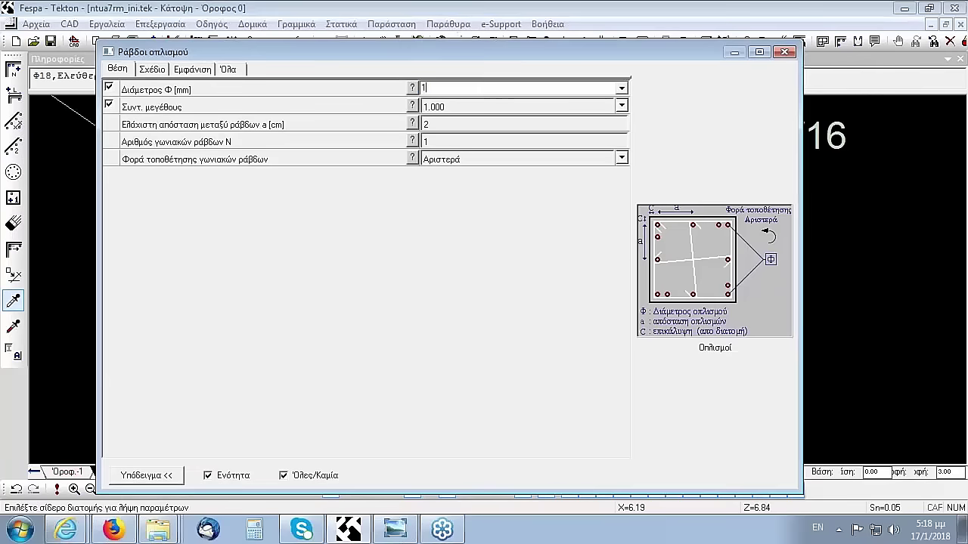
{"action": "type", "text": "14"}
{"action": "key", "text": "Tab"}
{"action": "key", "text": "Return"}
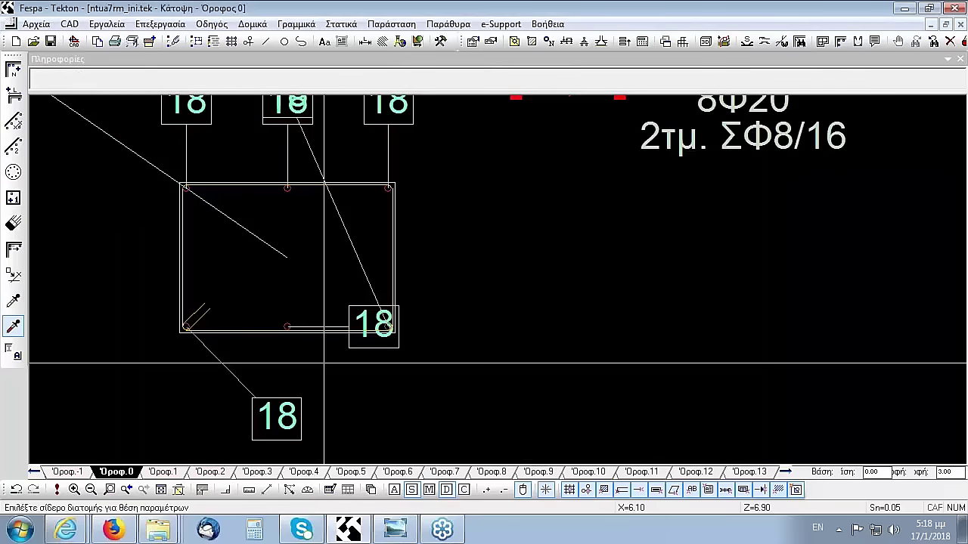
{"action": "scroll", "coordinate": [395, 263], "scroll_direction": "down", "scroll_amount": 1}
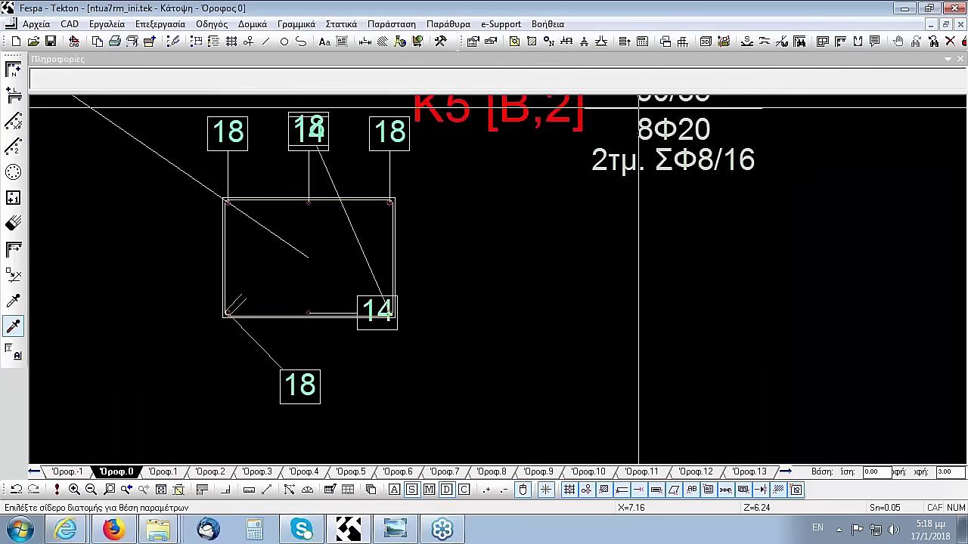
Rearrange the K5 section's bar labels and update its reinforcement description to match the edited bars
{"action": "left_click", "coordinate": [822, 42]}
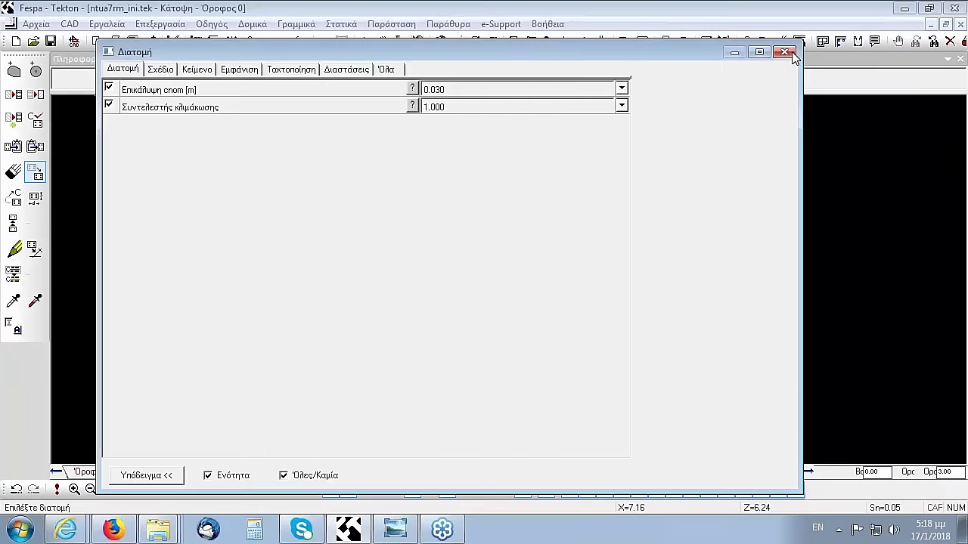
{"action": "left_click", "coordinate": [789, 48]}
{"action": "left_click", "coordinate": [275, 217]}
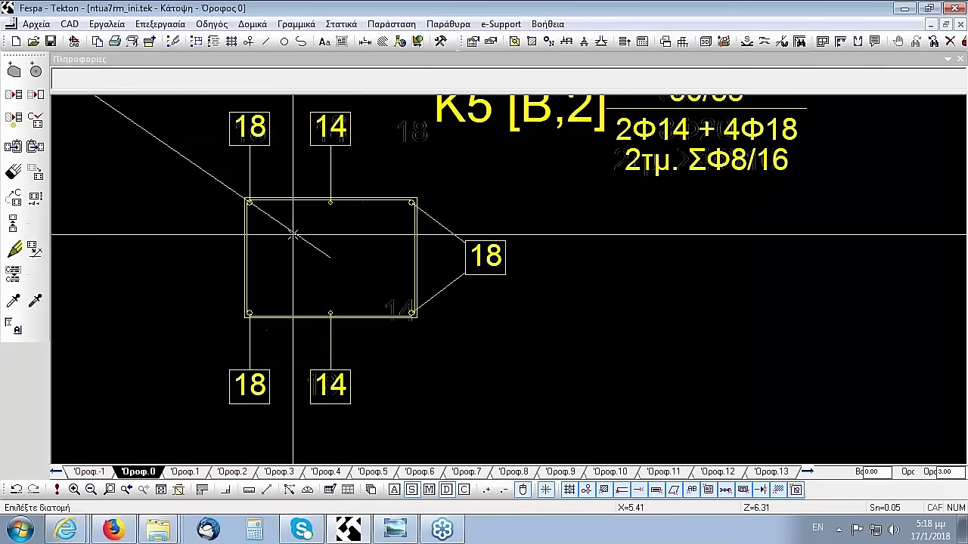
{"action": "scroll", "coordinate": [366, 341], "scroll_direction": "down", "scroll_amount": 1}
{"action": "scroll", "coordinate": [738, 395], "scroll_direction": "down", "scroll_amount": 1}
{"action": "scroll", "coordinate": [476, 417], "scroll_direction": "up", "scroll_amount": 2}
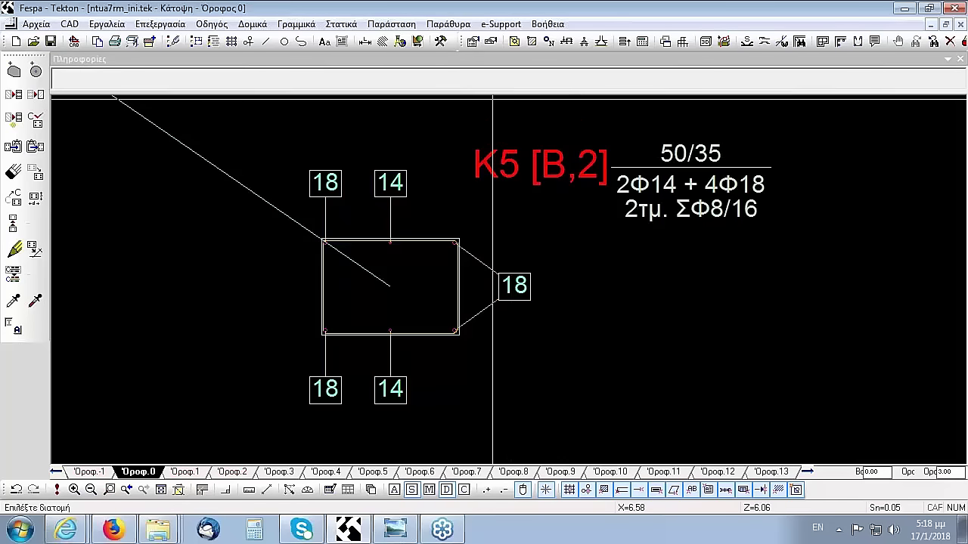
In the building's reinforcement parameters, set the maximum spacing of transversely restrained column bars to 0.4 m
{"action": "left_click", "coordinate": [473, 41]}
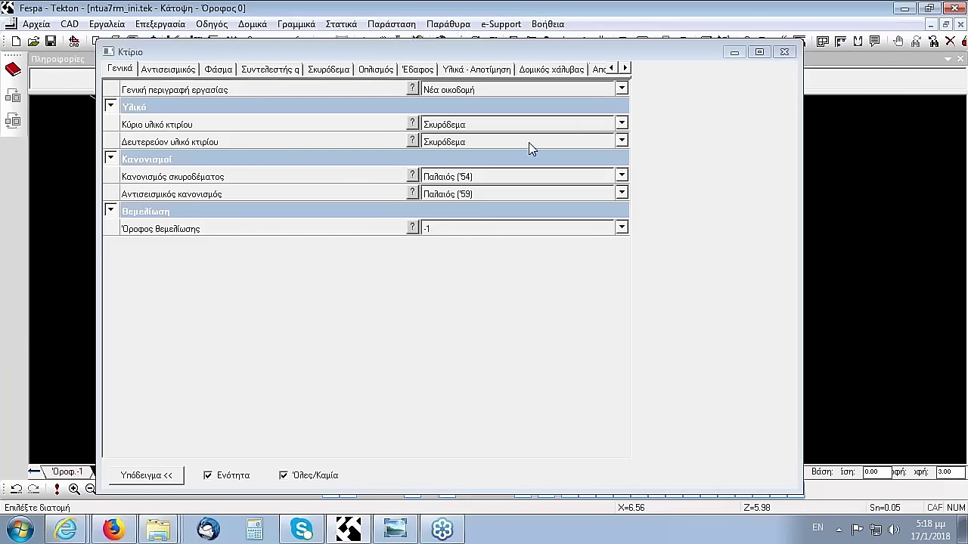
{"action": "left_click", "coordinate": [376, 68]}
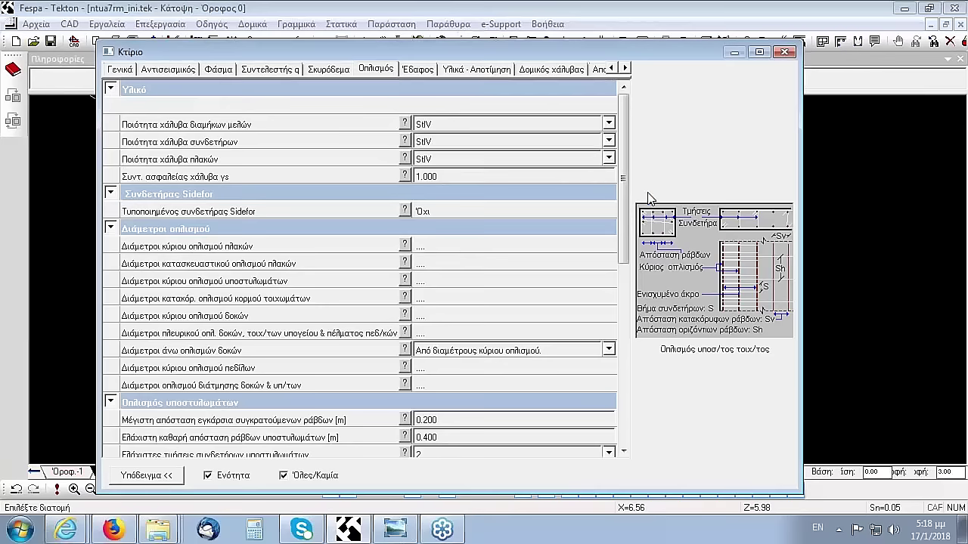
{"action": "left_click_drag", "start_coordinate": [627, 179], "coordinate": [629, 281]}
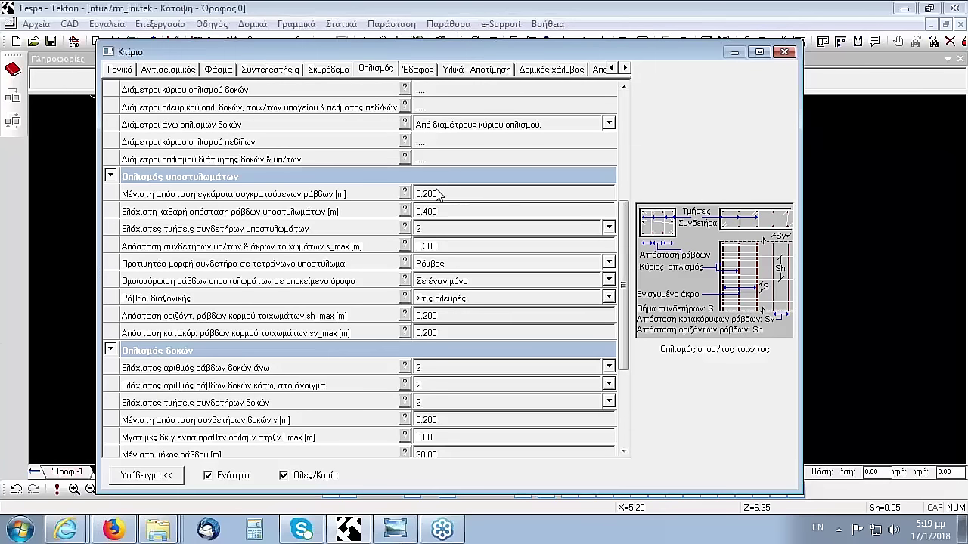
{"action": "left_click", "coordinate": [439, 195]}
{"action": "type", "text": "0"}
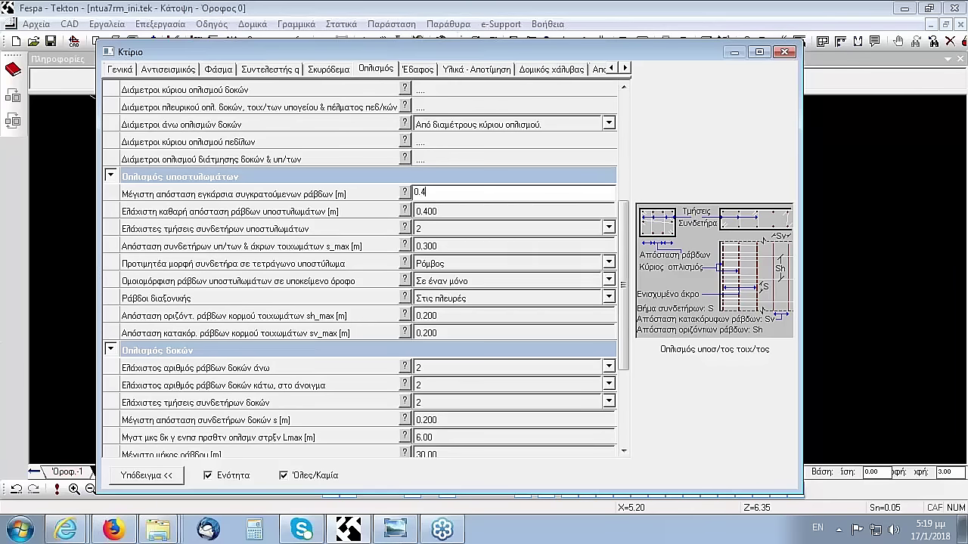
{"action": "type", "text": ".4"}
{"action": "key", "text": "Return"}
{"action": "key", "text": "Return"}
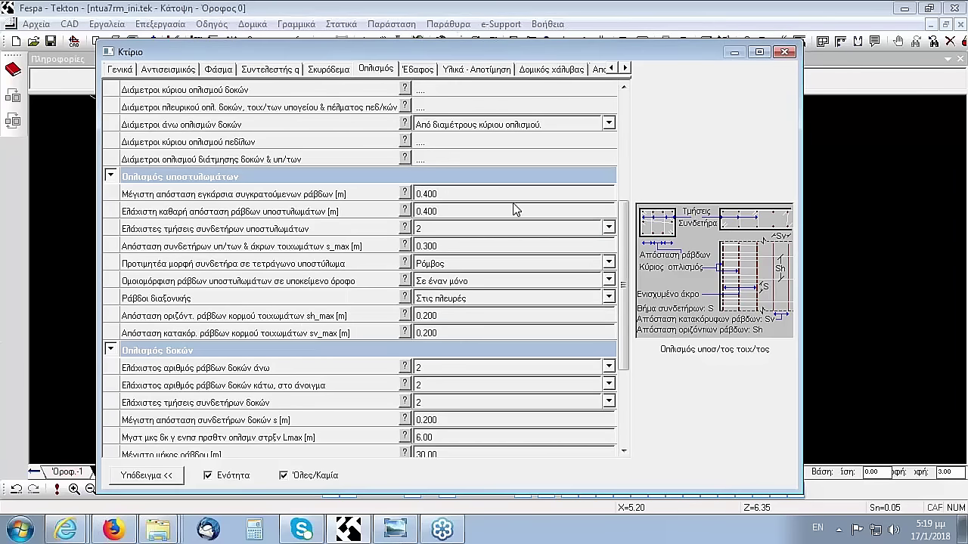
Review the options for covering beam shear forces, keep "Πάντοτε κάμψη μισών + 1" and close the building parameters
{"action": "left_click_drag", "start_coordinate": [625, 239], "coordinate": [626, 295]}
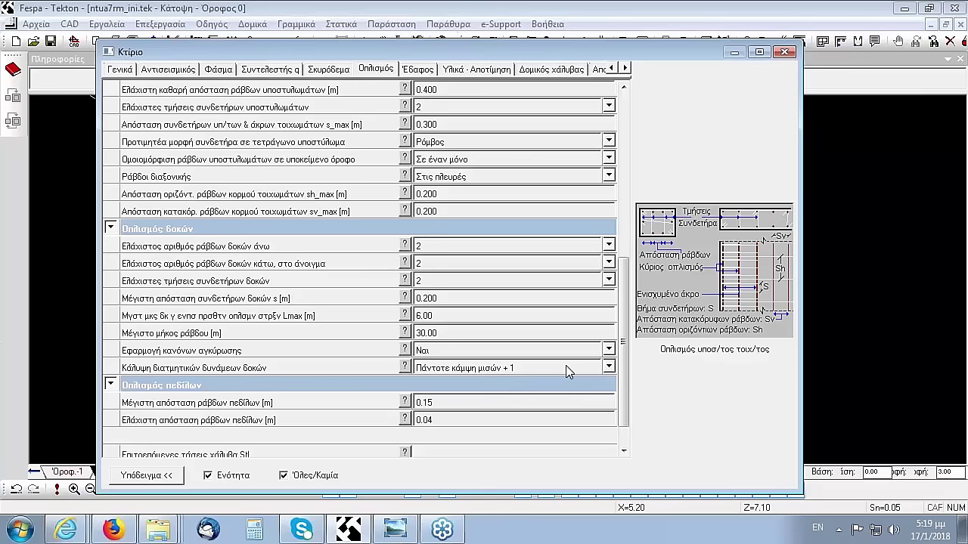
{"action": "left_click", "coordinate": [609, 368]}
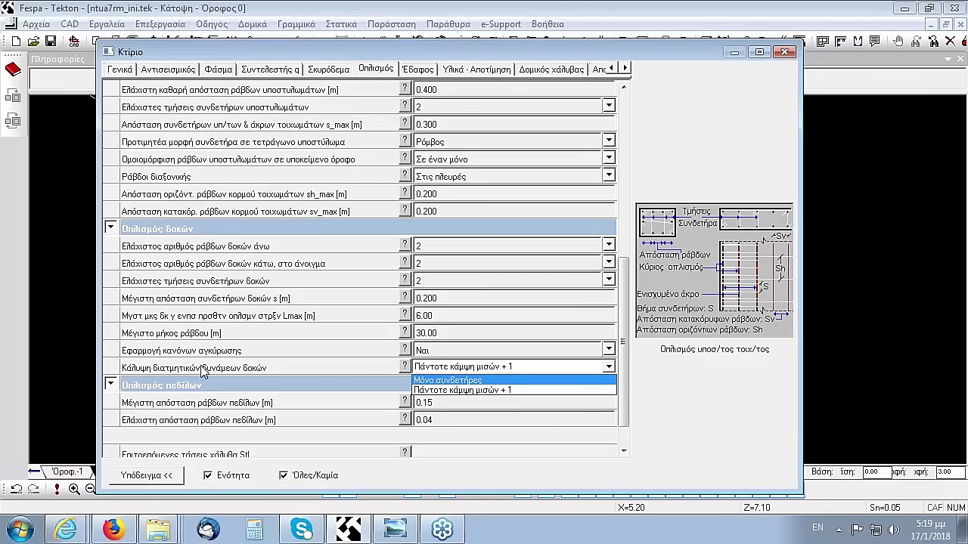
{"action": "left_click", "coordinate": [499, 391]}
{"action": "key", "text": "Tab"}
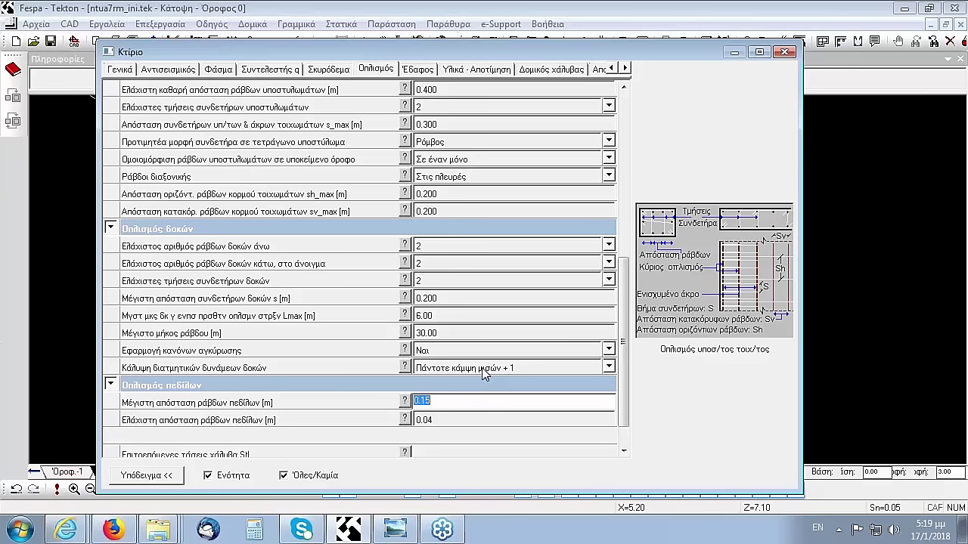
{"action": "left_click", "coordinate": [784, 51]}
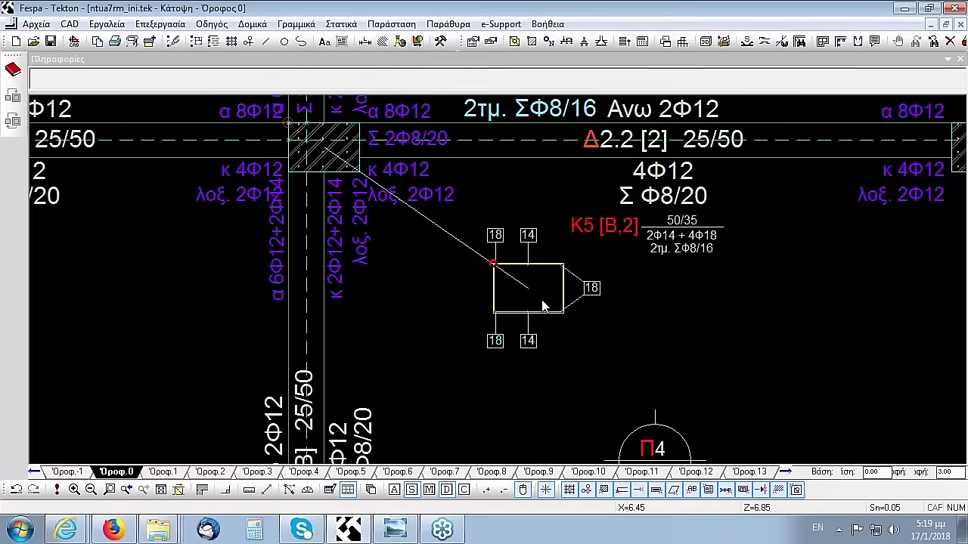
{"action": "scroll", "coordinate": [512, 266], "scroll_direction": "up", "scroll_amount": 1}
{"action": "scroll", "coordinate": [559, 257], "scroll_direction": "down", "scroll_amount": 1}
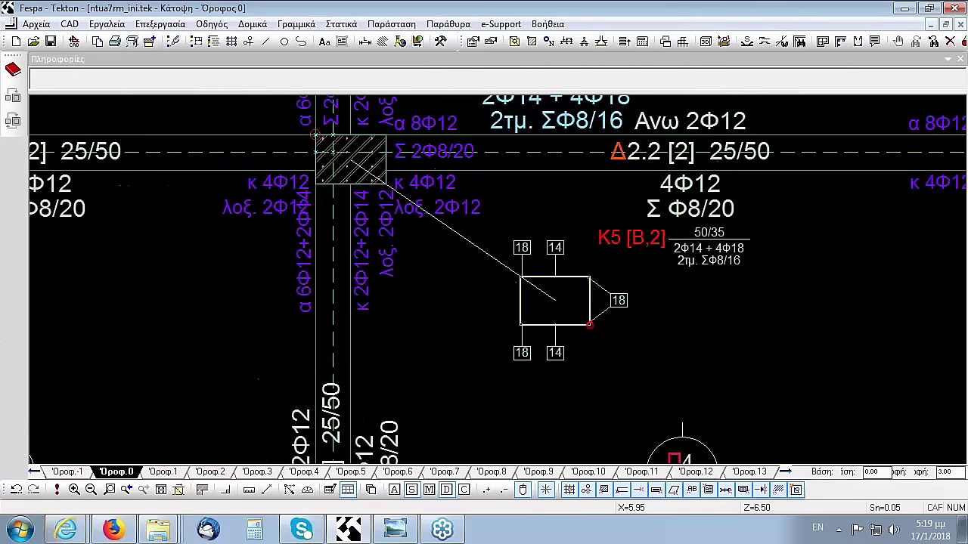
{"action": "scroll", "coordinate": [572, 254], "scroll_direction": "up", "scroll_amount": 1}
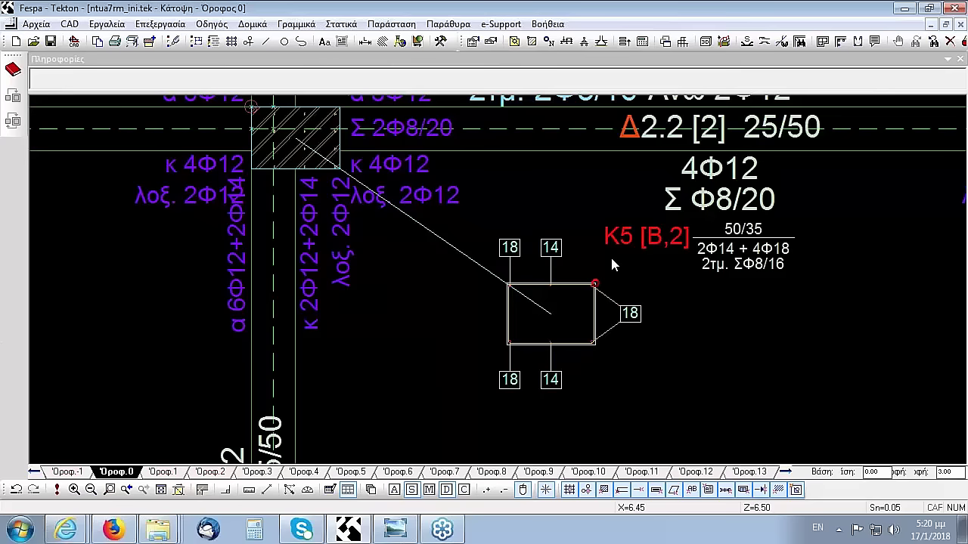
{"action": "left_click", "coordinate": [532, 43]}
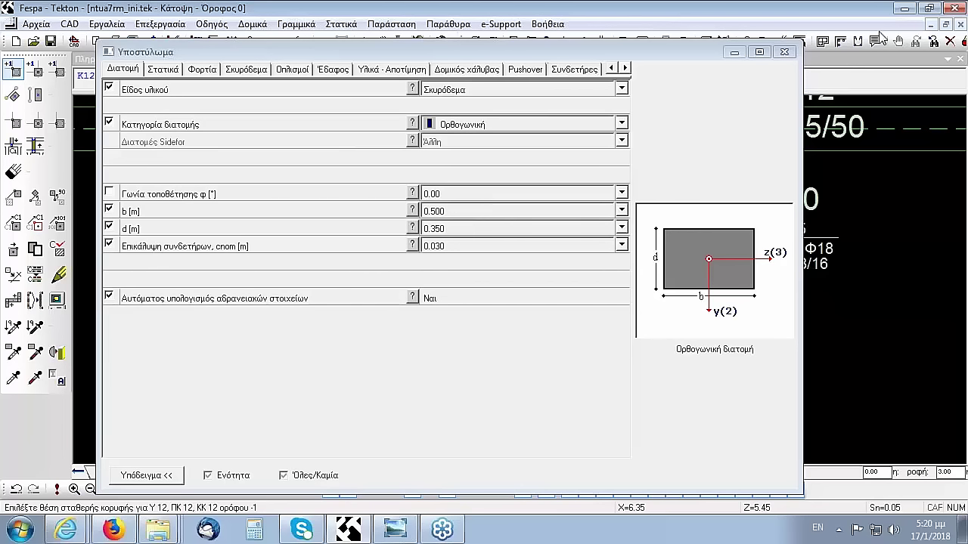
{"action": "left_click", "coordinate": [787, 52]}
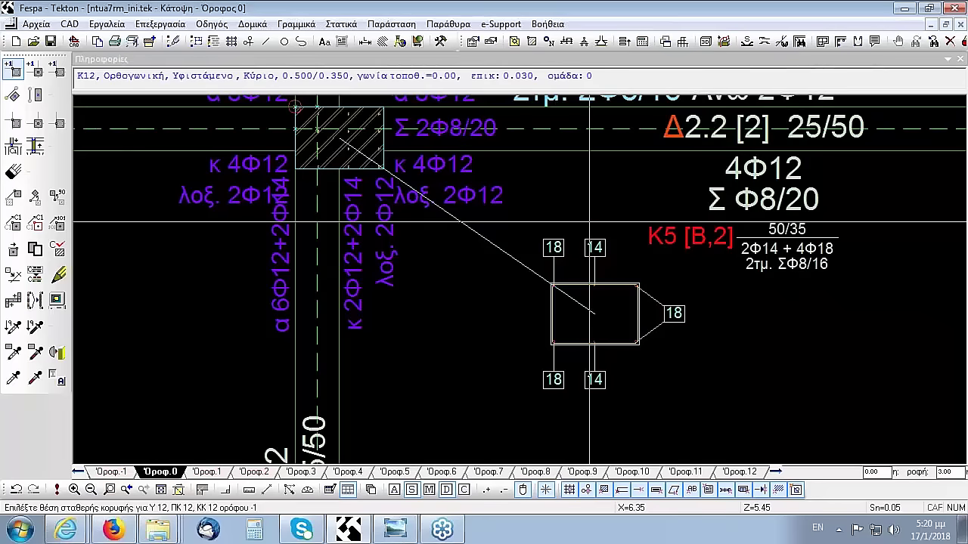
{"action": "scroll", "coordinate": [594, 333], "scroll_direction": "down", "scroll_amount": 1}
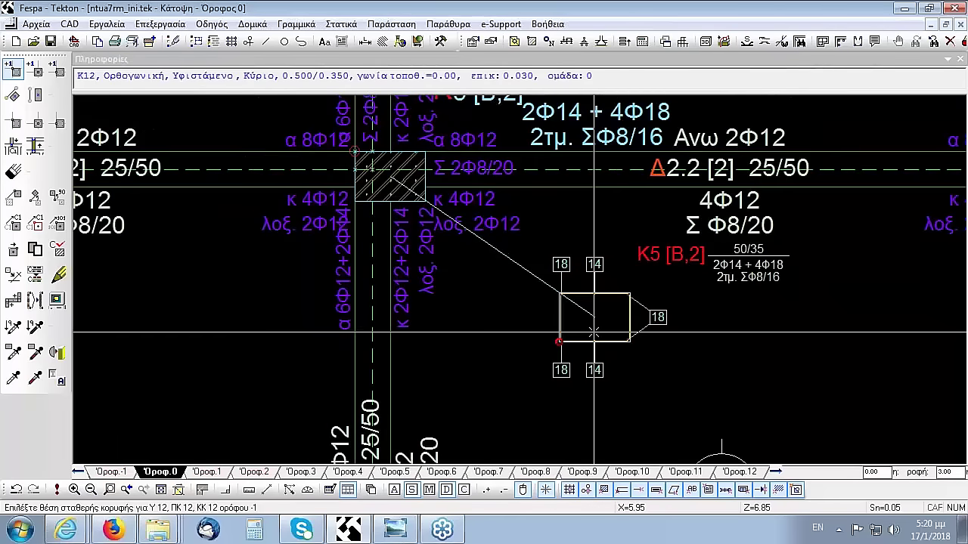
Pick up the parameters of column K5 [B,2] and switch its section stirrups to Εισαγωγή (manual entry)
{"action": "left_click", "coordinate": [535, 43]}
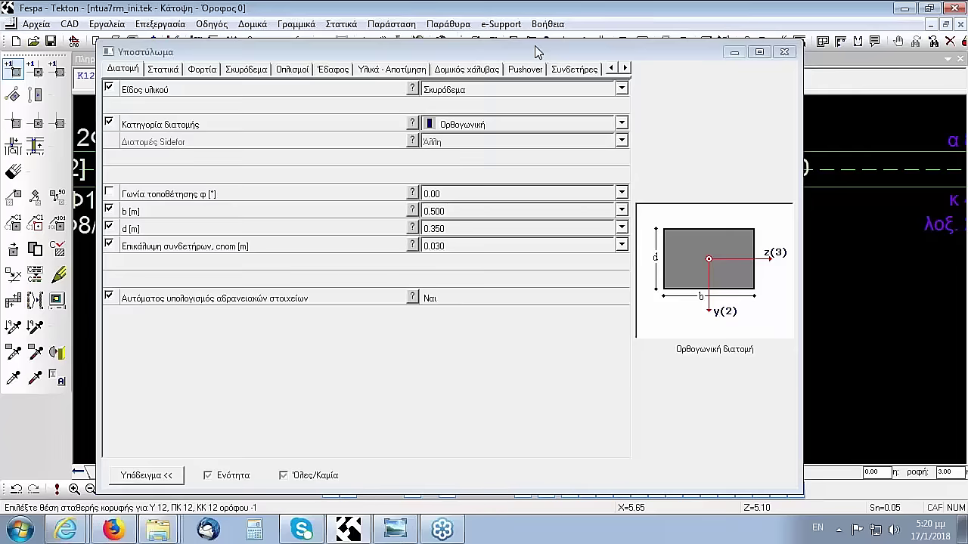
{"action": "left_click", "coordinate": [14, 379]}
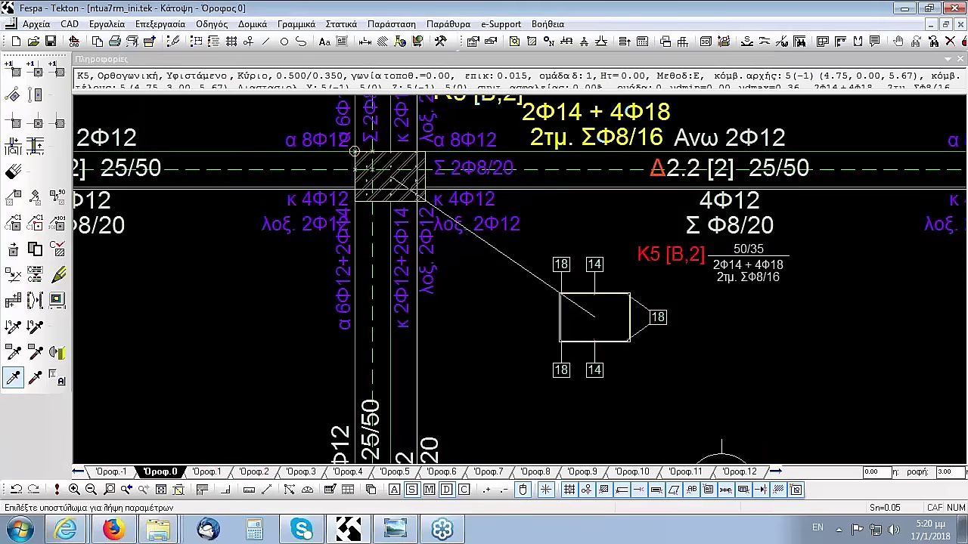
{"action": "left_click", "coordinate": [415, 193]}
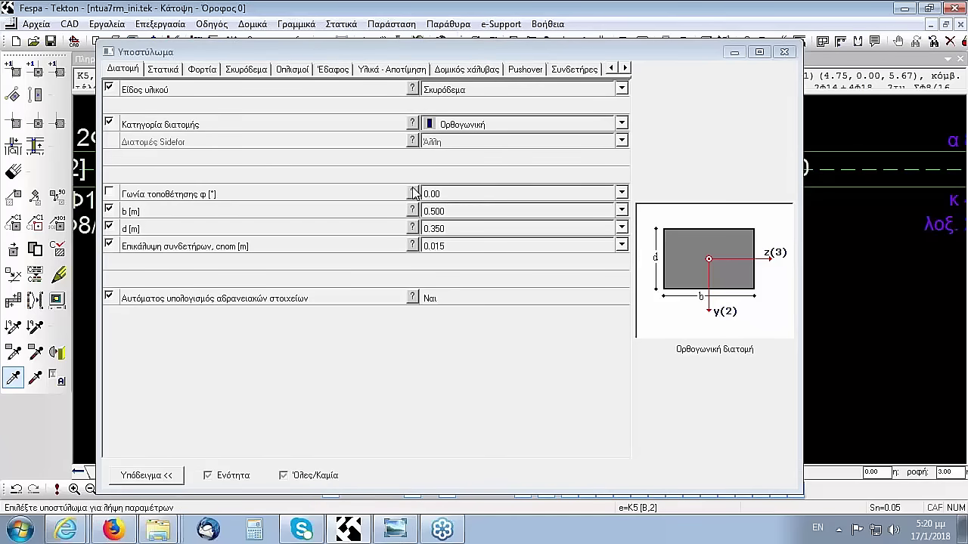
{"action": "left_click", "coordinate": [584, 72]}
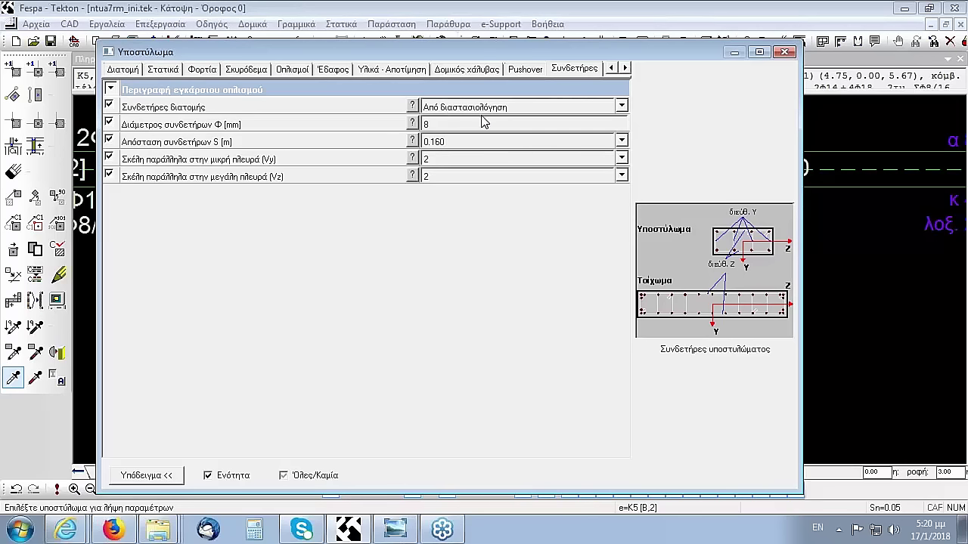
{"action": "left_click", "coordinate": [620, 107]}
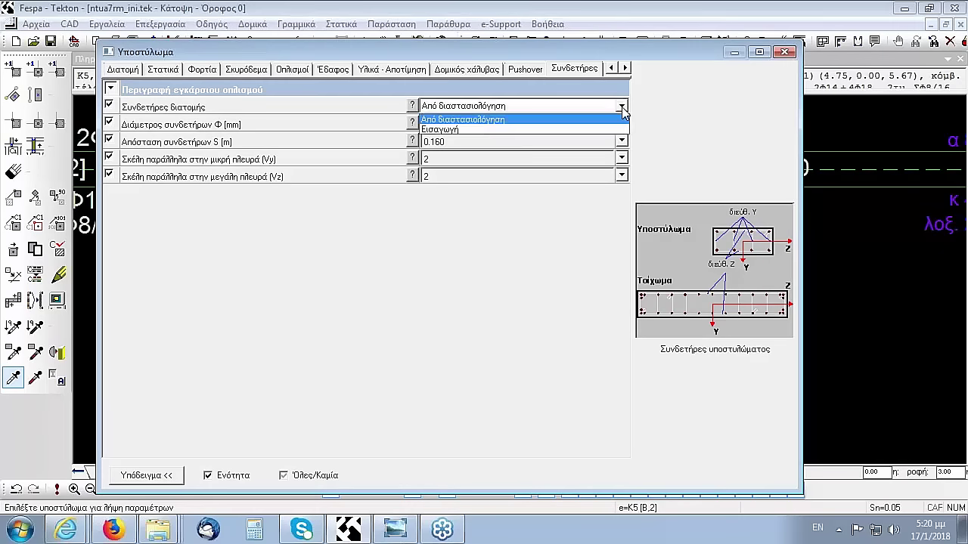
{"action": "left_click", "coordinate": [459, 130]}
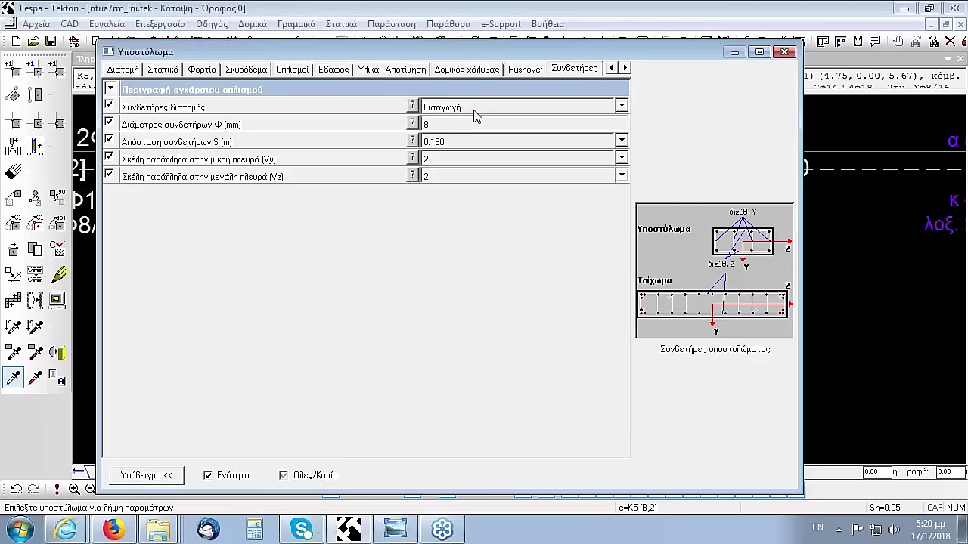
Set the stirrup spacing to 0.300 m and apply the stirrup parameters to column K5 [B,2]
{"action": "left_click", "coordinate": [439, 125]}
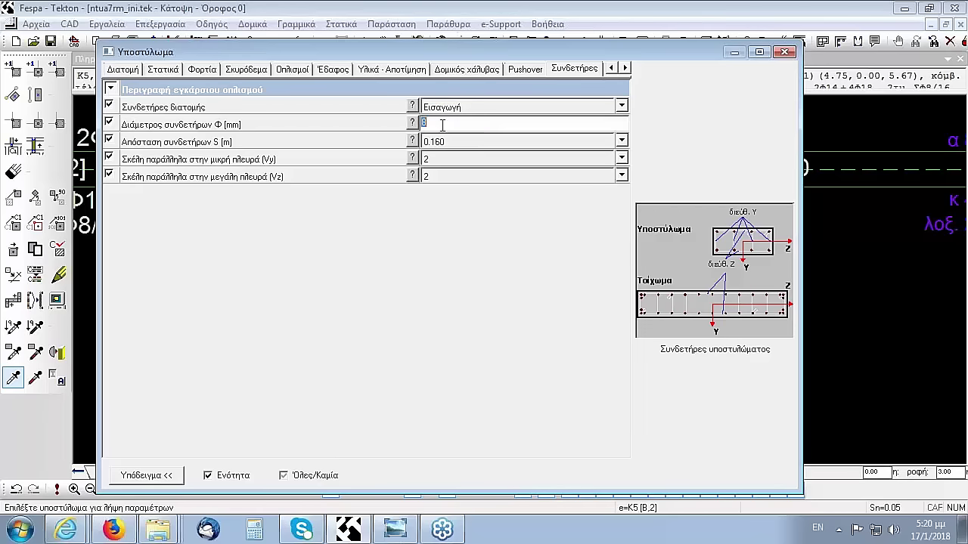
{"action": "left_click", "coordinate": [460, 141]}
{"action": "key", "text": "End"}
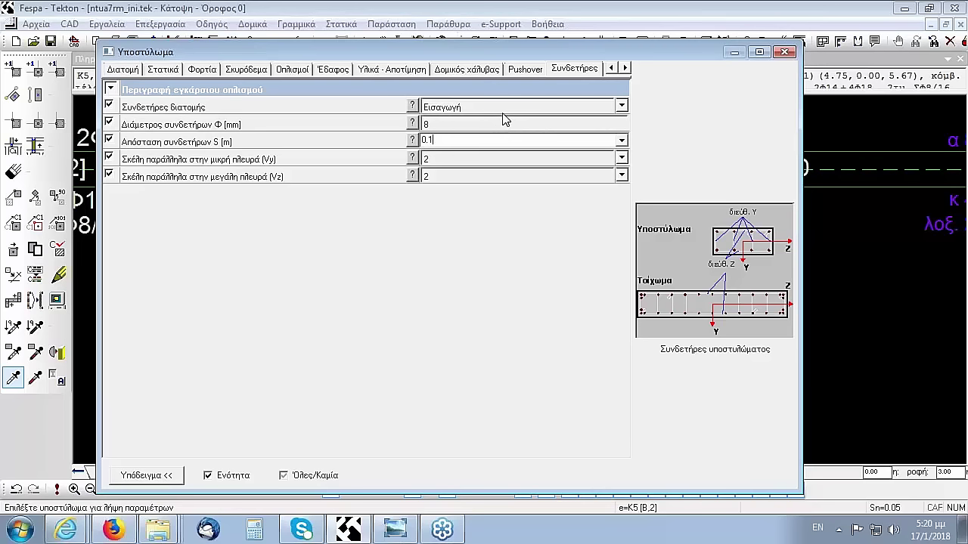
{"action": "type", "text": "0"}
{"action": "key", "text": "Tab"}
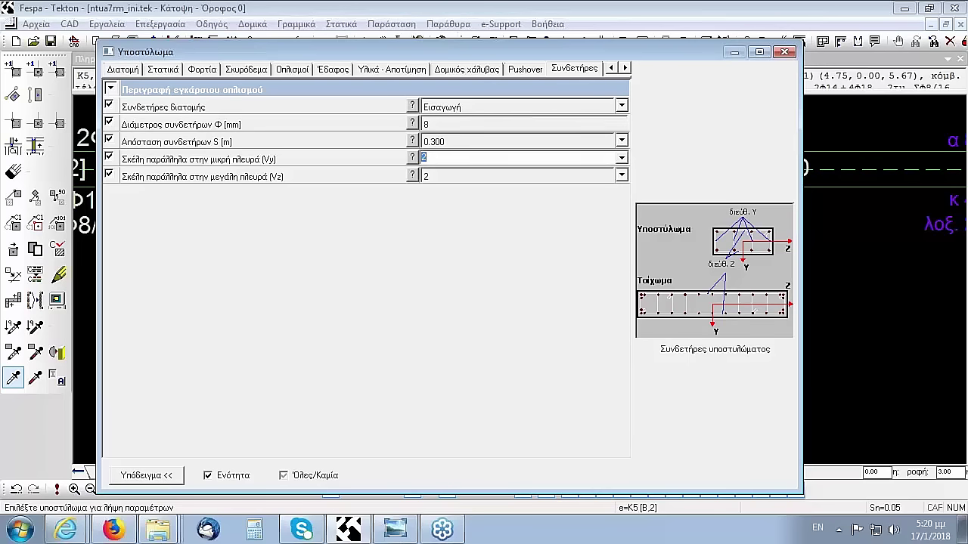
{"action": "key", "text": "Tab"}
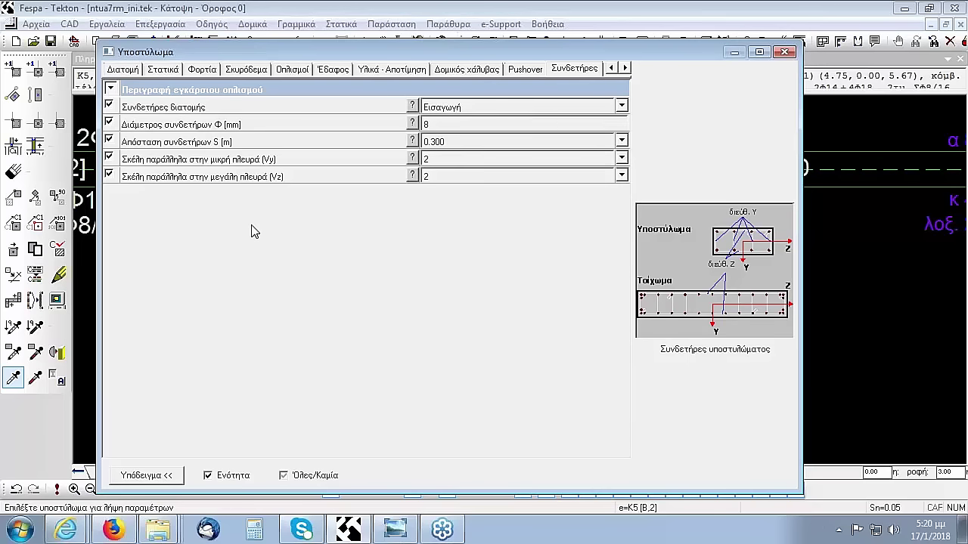
{"action": "left_click", "coordinate": [34, 380]}
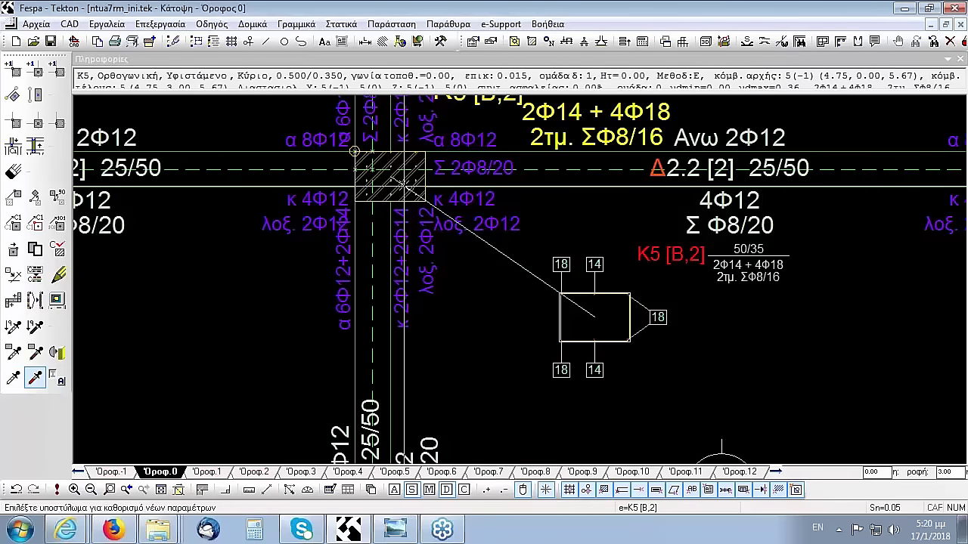
{"action": "scroll", "coordinate": [354, 152], "scroll_direction": "down", "scroll_amount": 3}
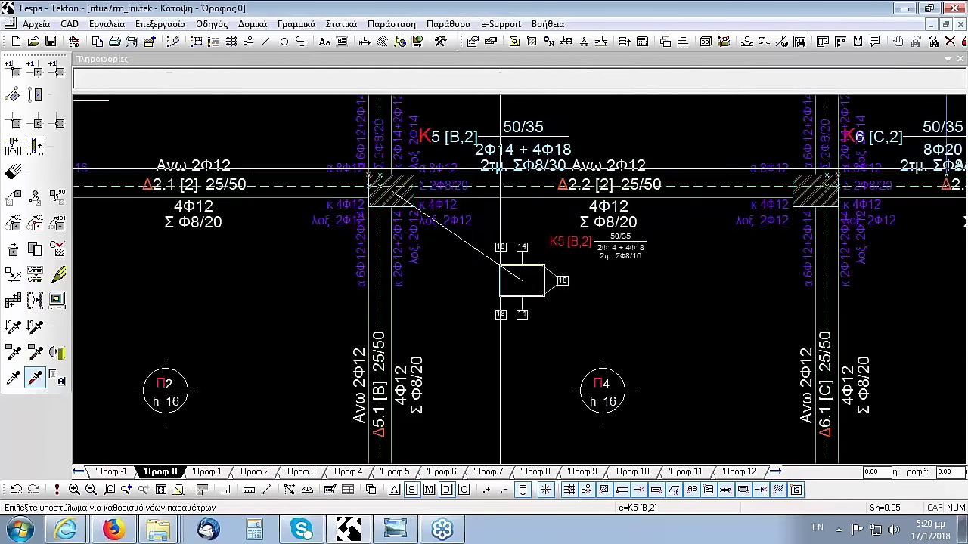
Pick up the span bar parameters of beam Δ2.1 [2] and switch its section reinforcement to Εισαγωγή (manual entry)
{"action": "scroll", "coordinate": [501, 169], "scroll_direction": "up", "scroll_amount": 1}
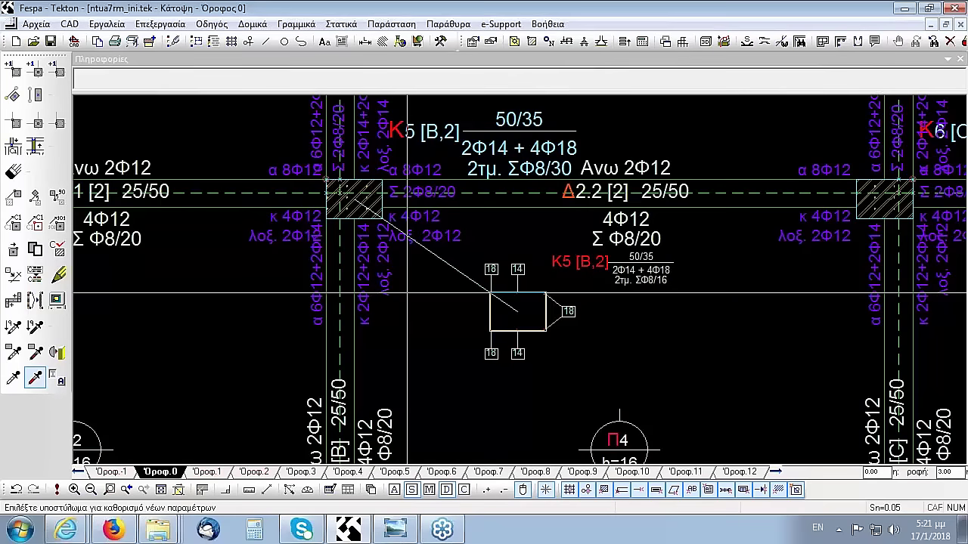
{"action": "scroll", "coordinate": [423, 280], "scroll_direction": "down", "scroll_amount": 1}
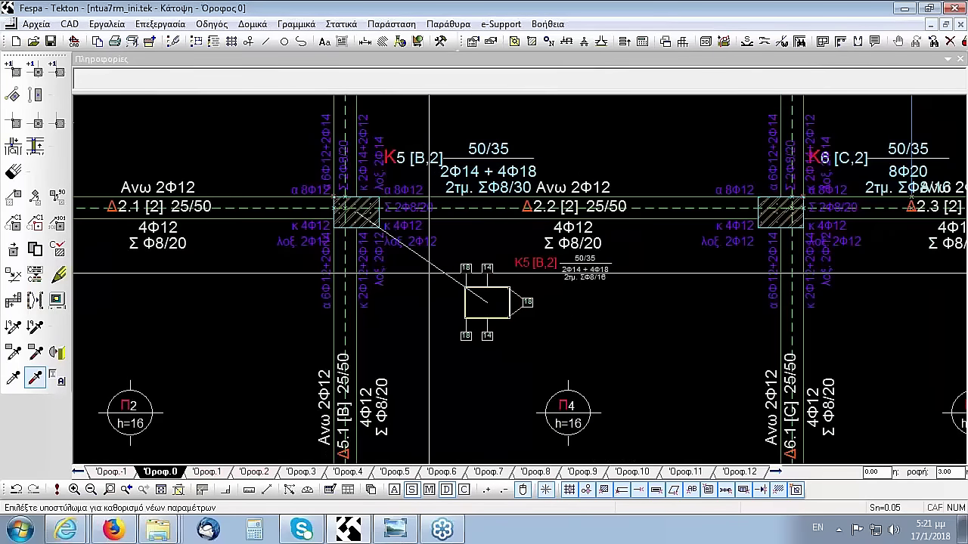
{"action": "scroll", "coordinate": [429, 274], "scroll_direction": "down", "scroll_amount": 1}
{"action": "scroll", "coordinate": [438, 265], "scroll_direction": "up", "scroll_amount": 1}
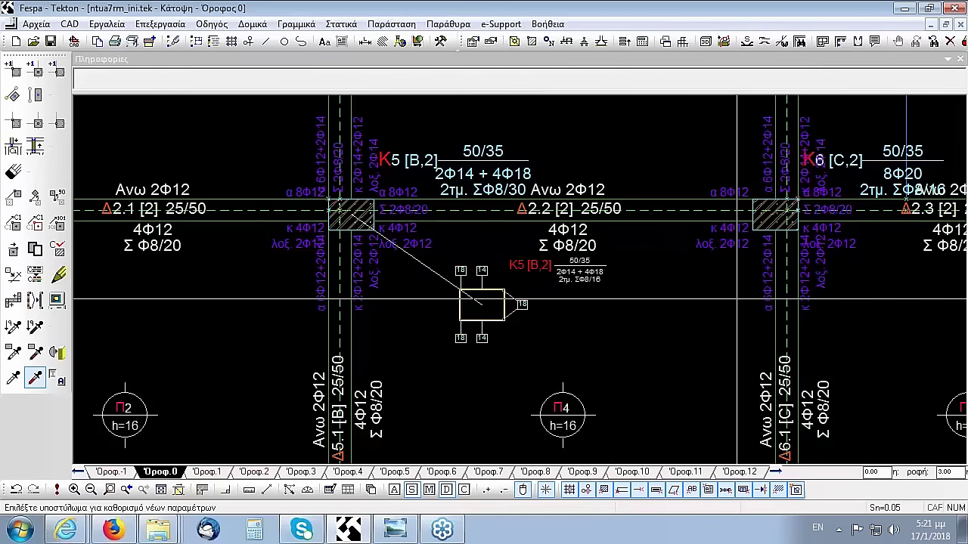
{"action": "scroll", "coordinate": [738, 301], "scroll_direction": "down", "scroll_amount": 2}
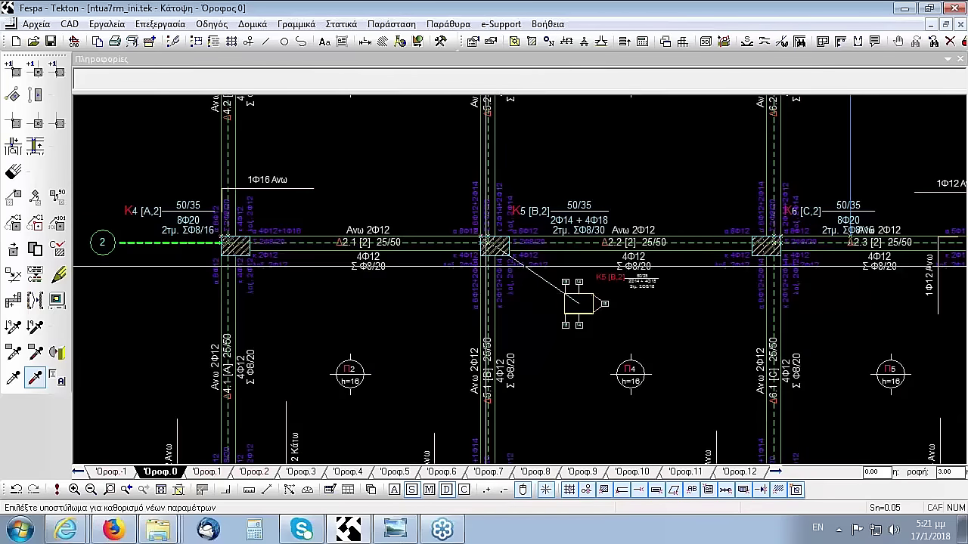
{"action": "scroll", "coordinate": [223, 240], "scroll_direction": "up", "scroll_amount": 2}
{"action": "scroll", "coordinate": [223, 240], "scroll_direction": "up", "scroll_amount": 1}
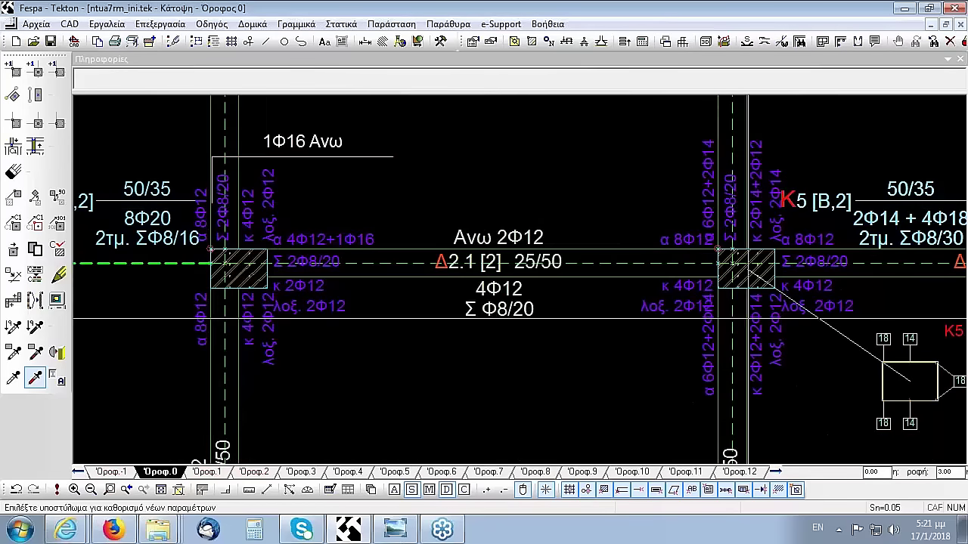
{"action": "left_click", "coordinate": [569, 47]}
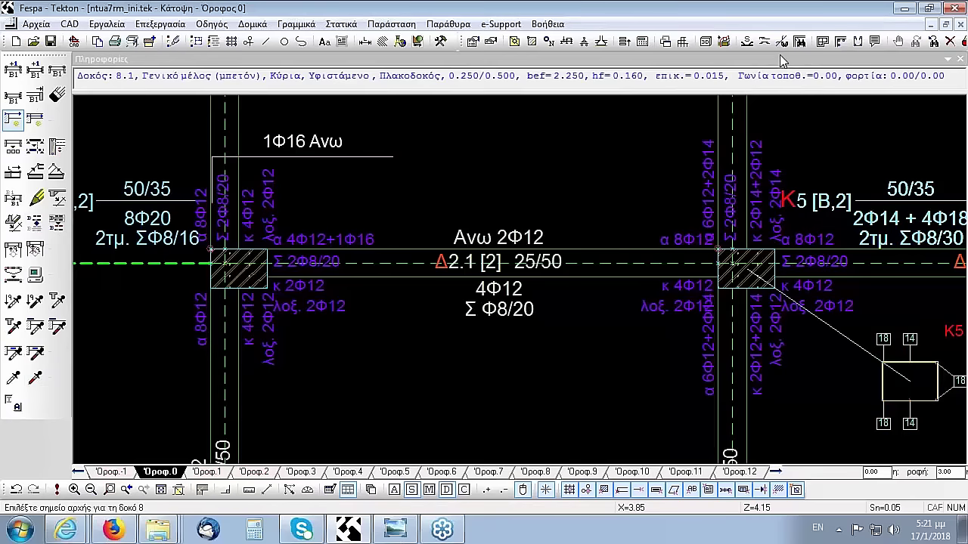
{"action": "left_click", "coordinate": [14, 357]}
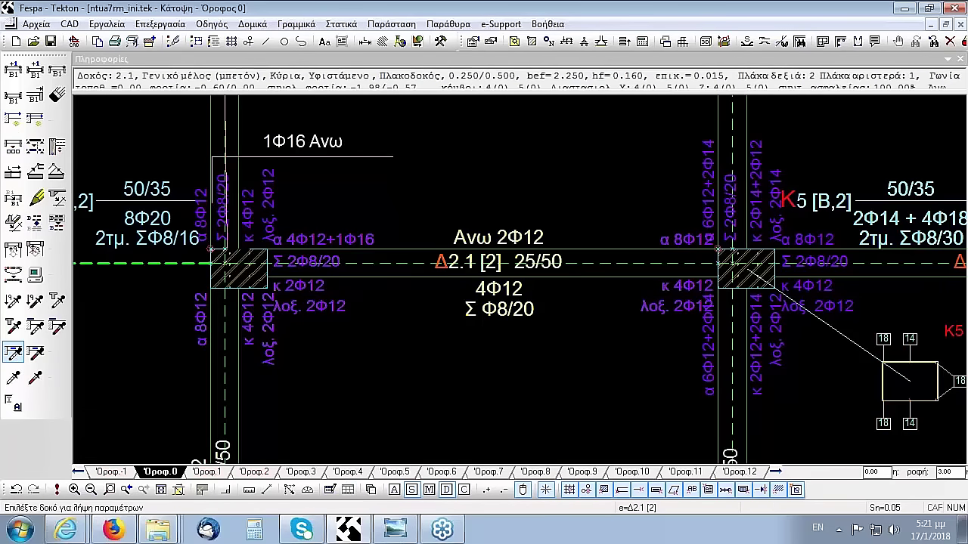
{"action": "left_click", "coordinate": [475, 265]}
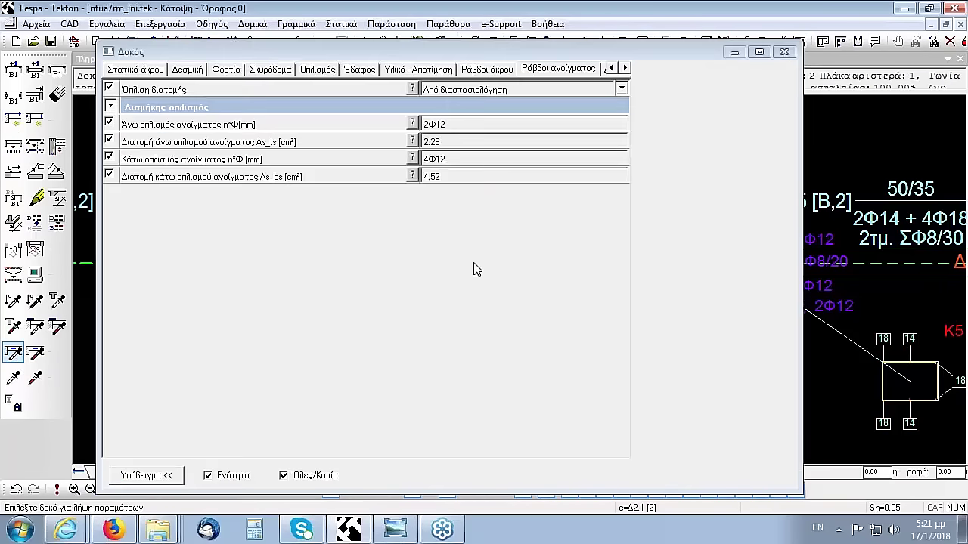
{"action": "left_click", "coordinate": [621, 88]}
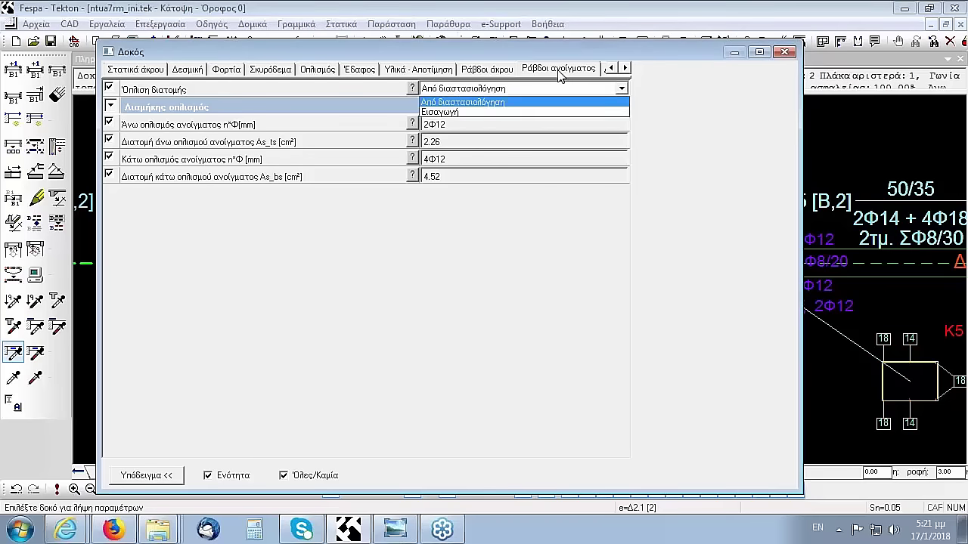
{"action": "left_click", "coordinate": [449, 114]}
Set the span reinforcement to 2Φ14 upper and 4Φ14 lower bars and apply it to beam Δ2.1 [2]
{"action": "left_click", "coordinate": [463, 122]}
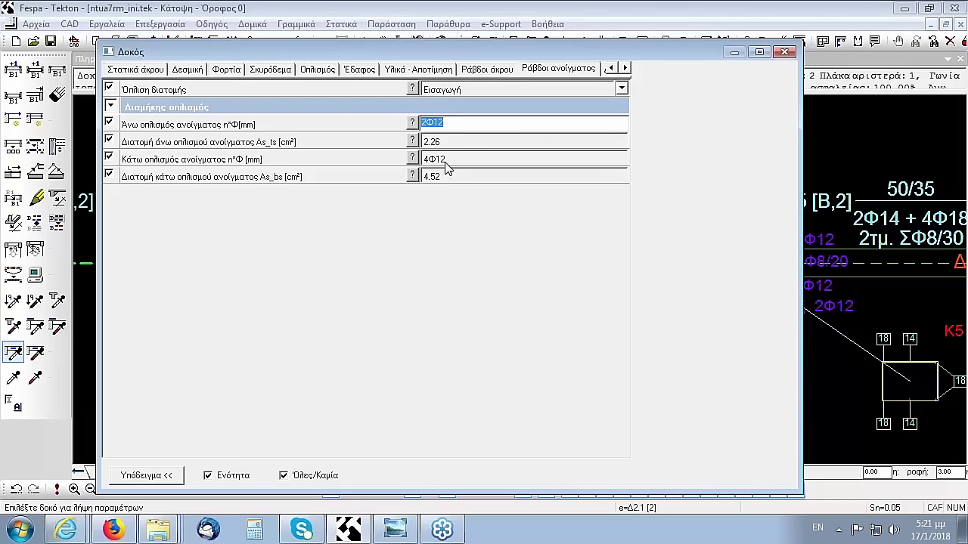
{"action": "left_click", "coordinate": [459, 125]}
{"action": "type", "text": "4"}
{"action": "key", "text": "Tab"}
{"action": "key", "text": "Tab"}
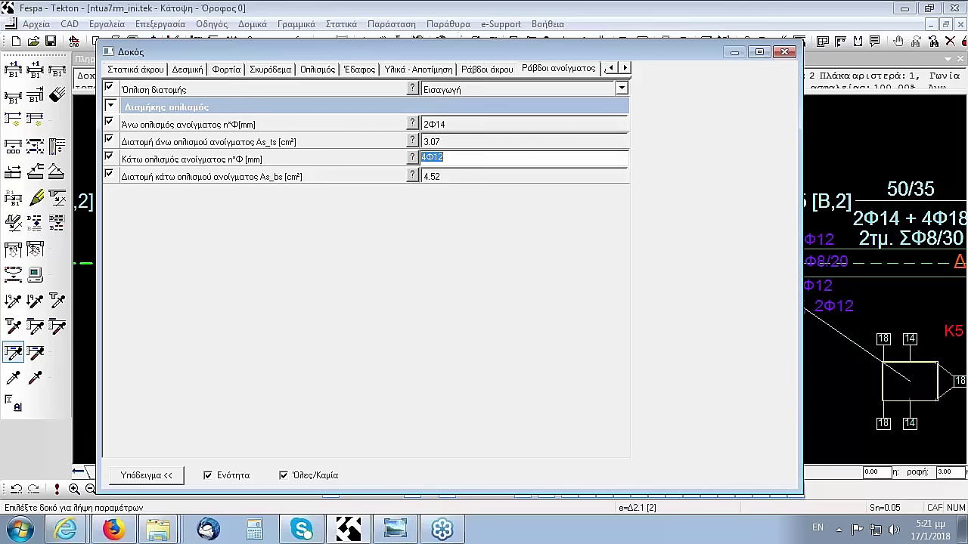
{"action": "left_click", "coordinate": [491, 155]}
{"action": "key", "text": "Tab"}
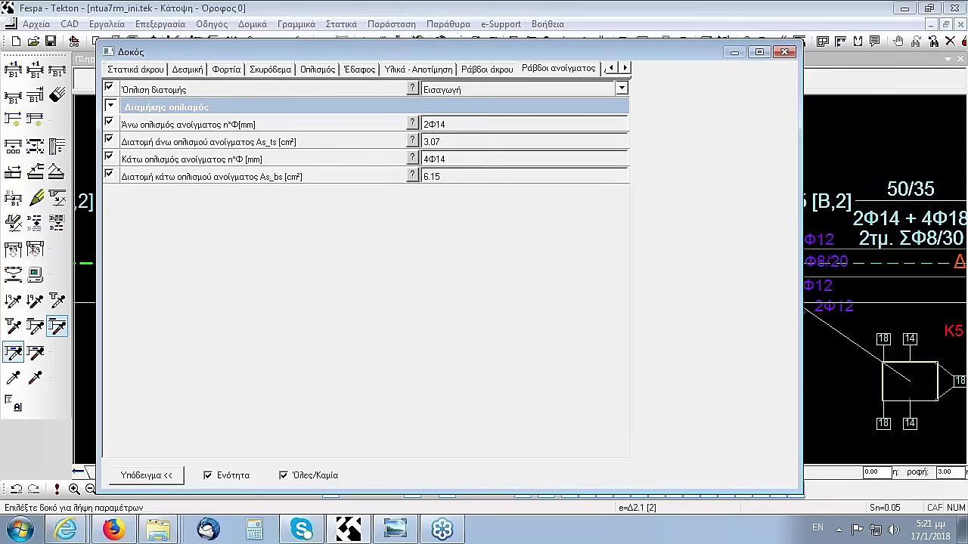
{"action": "left_click", "coordinate": [36, 353]}
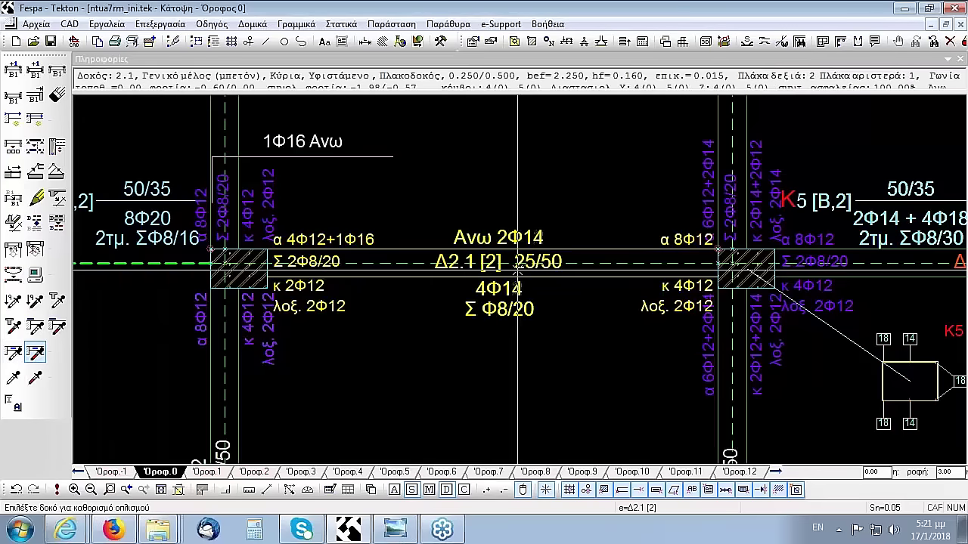
Pick up the bar parameters of beam Δ2.1 [2] at its K4 end and set the upper reinforcement to 4Φ14+1Φ16
{"action": "scroll", "coordinate": [517, 269], "scroll_direction": "down", "scroll_amount": 1}
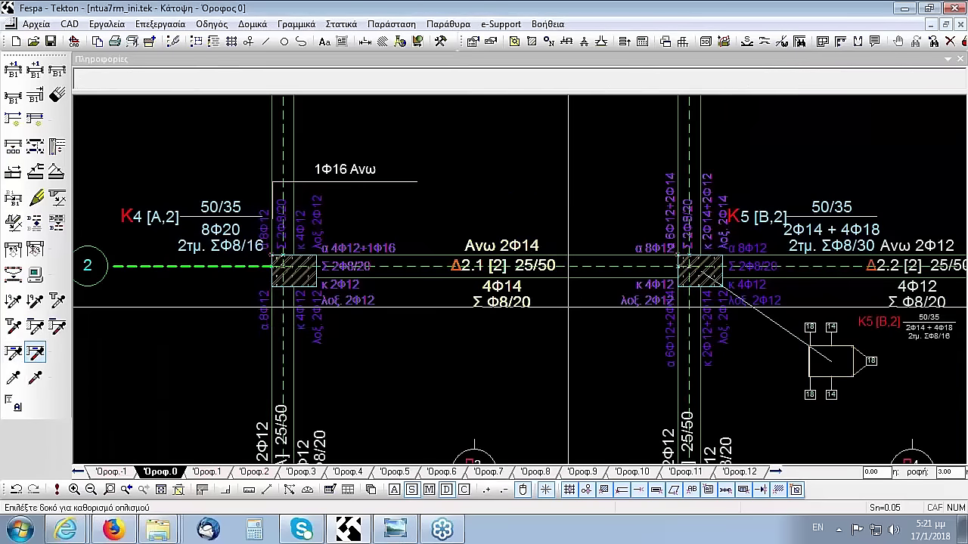
{"action": "scroll", "coordinate": [603, 298], "scroll_direction": "up", "scroll_amount": 1}
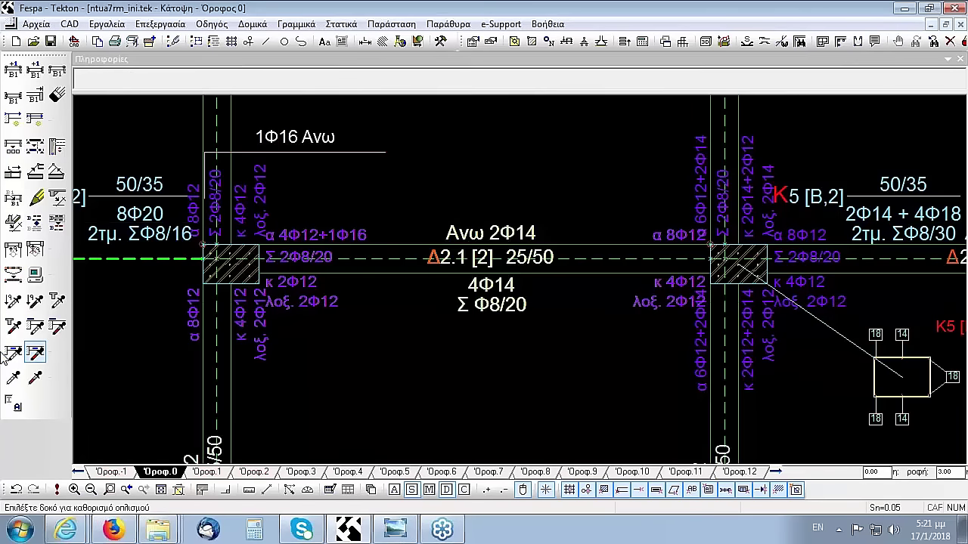
{"action": "left_click", "coordinate": [35, 325]}
{"action": "left_click", "coordinate": [307, 278]}
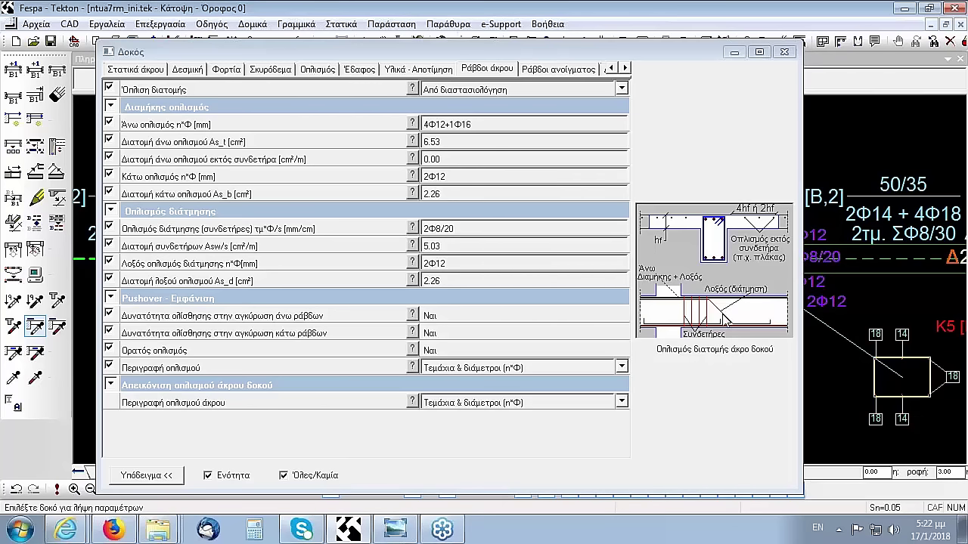
{"action": "left_click", "coordinate": [446, 124]}
{"action": "left_click", "coordinate": [446, 125]}
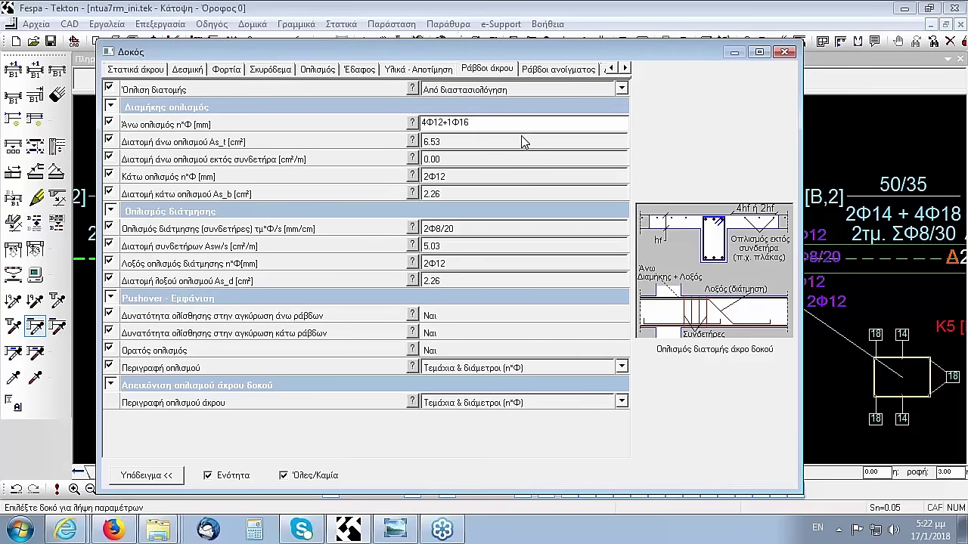
{"action": "key", "text": "Left"}
{"action": "key", "text": "BackSpace"}
{"action": "type", "text": "4"}
{"action": "key", "text": "Tab"}
Set the beam end's lower reinforcement to 2Φ14 and switch its section reinforcement to Εισαγωγή (manual entry)
{"action": "left_click", "coordinate": [484, 176]}
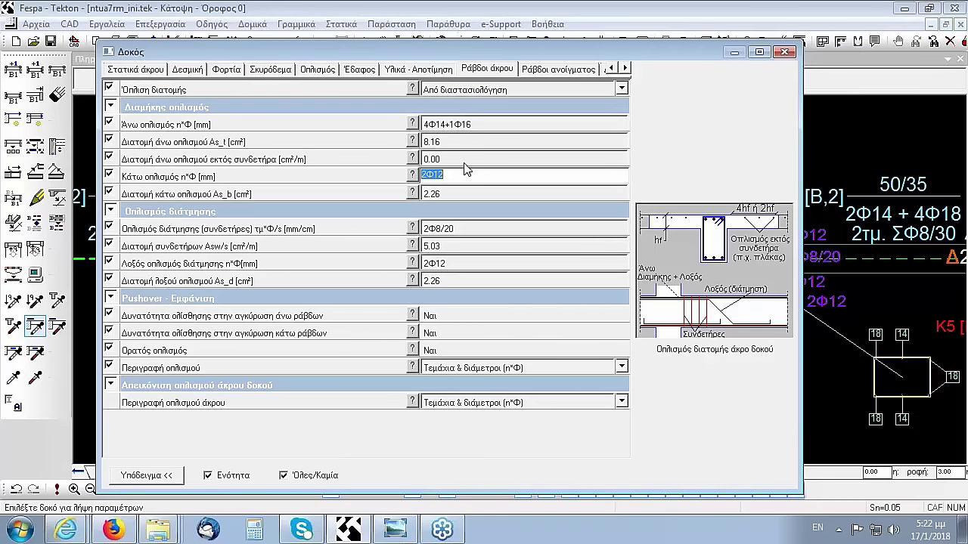
{"action": "key", "text": "End"}
{"action": "key", "text": "BackSpace"}
{"action": "type", "text": "4"}
{"action": "key", "text": "Tab"}
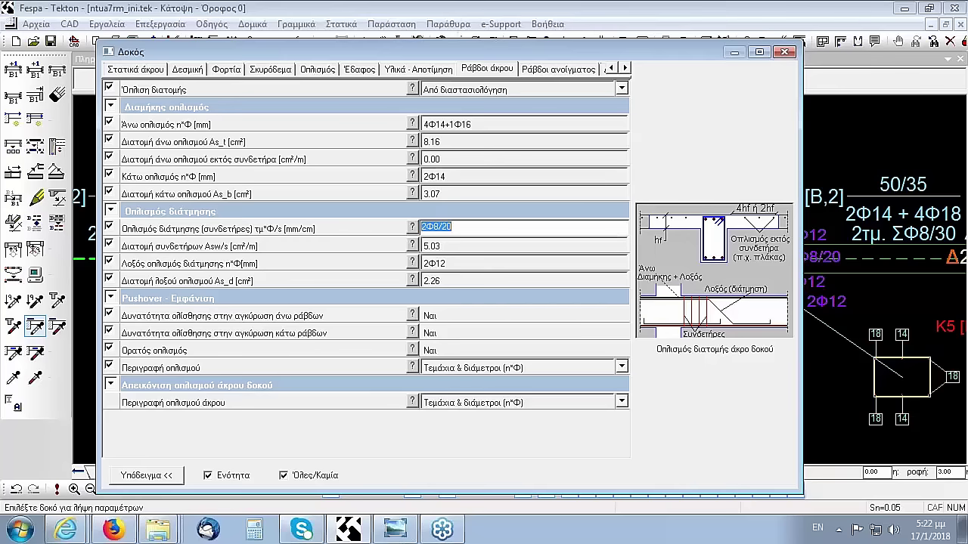
{"action": "left_click", "coordinate": [465, 91]}
{"action": "left_click", "coordinate": [457, 112]}
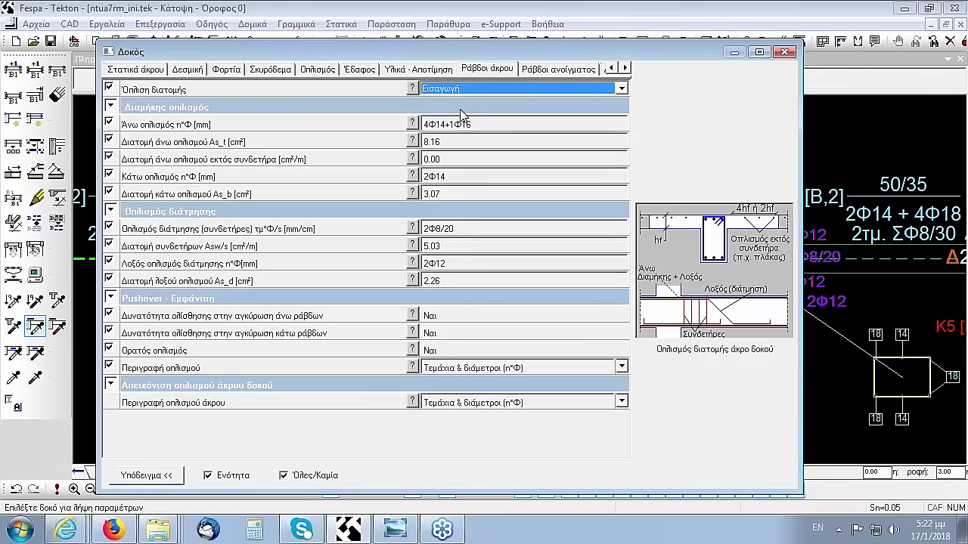
{"action": "key", "text": "Tab"}
{"action": "key", "text": "Tab"}
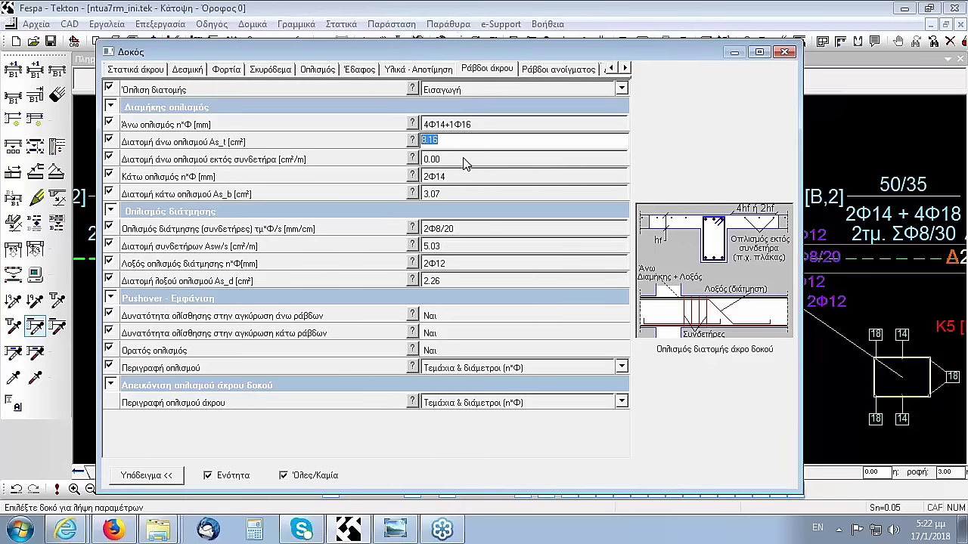
Apply the end bar parameters to both ends of beam Δ2.1 [2] and save the project
{"action": "left_click", "coordinate": [57, 326]}
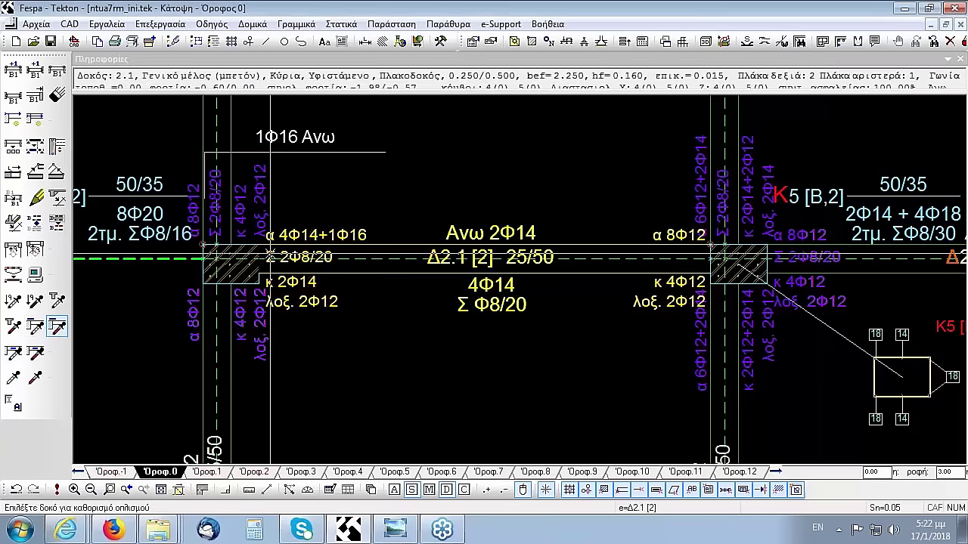
{"action": "scroll", "coordinate": [450, 286], "scroll_direction": "down", "scroll_amount": 1}
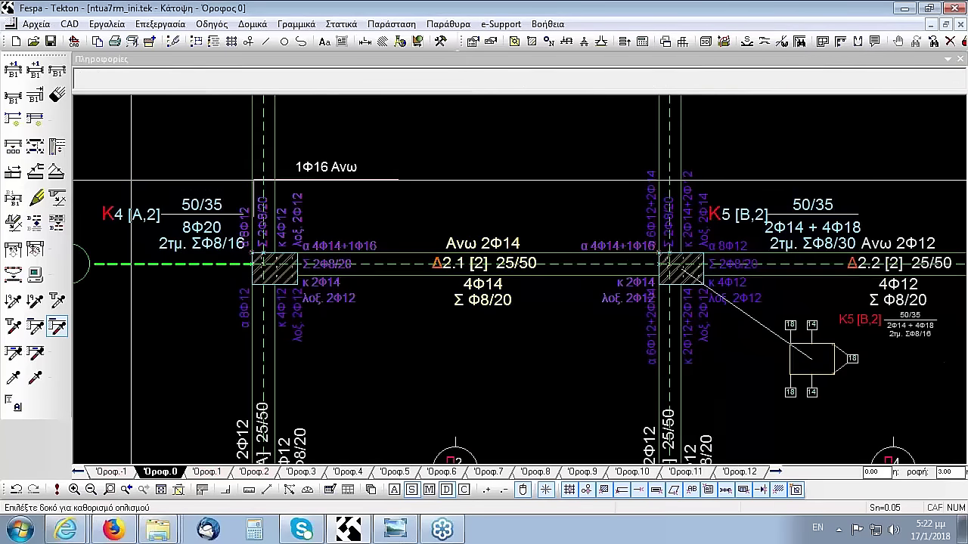
{"action": "left_click", "coordinate": [325, 179]}
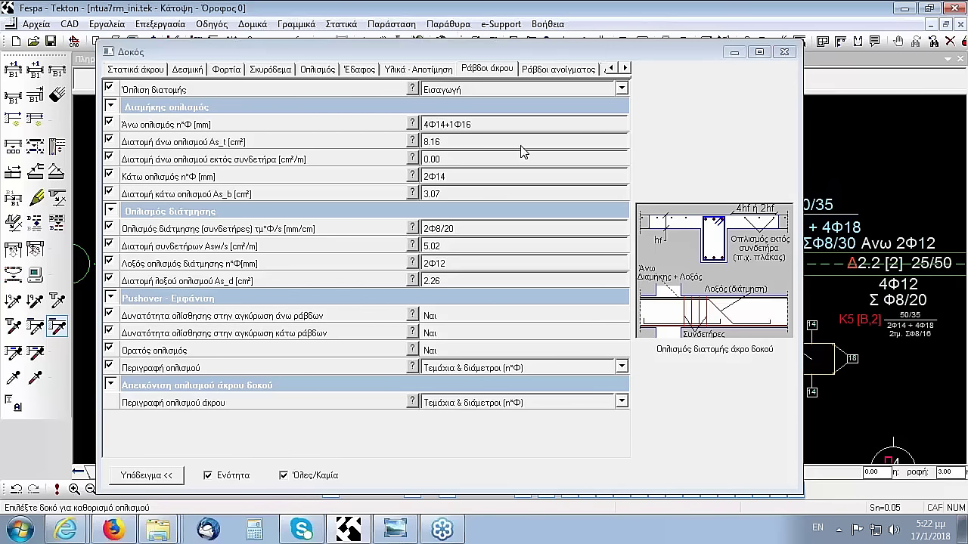
{"action": "left_click", "coordinate": [785, 52]}
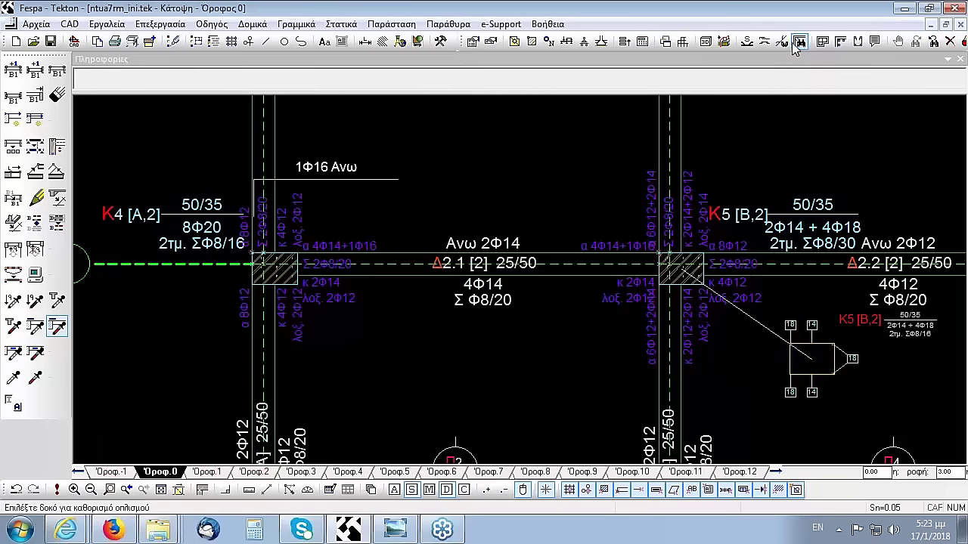
{"action": "scroll", "coordinate": [180, 181], "scroll_direction": "down", "scroll_amount": 3}
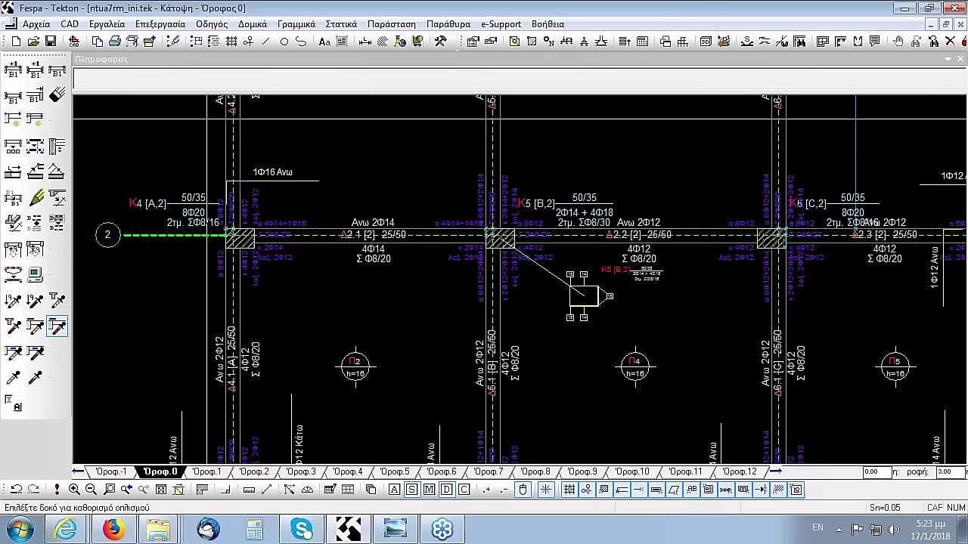
{"action": "scroll", "coordinate": [206, 119], "scroll_direction": "up", "scroll_amount": 1}
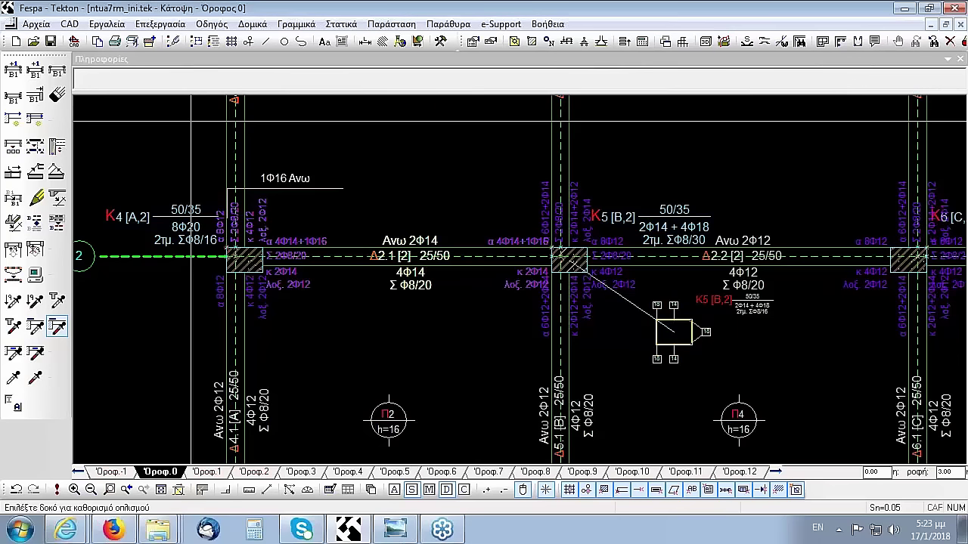
{"action": "left_click", "coordinate": [51, 41]}
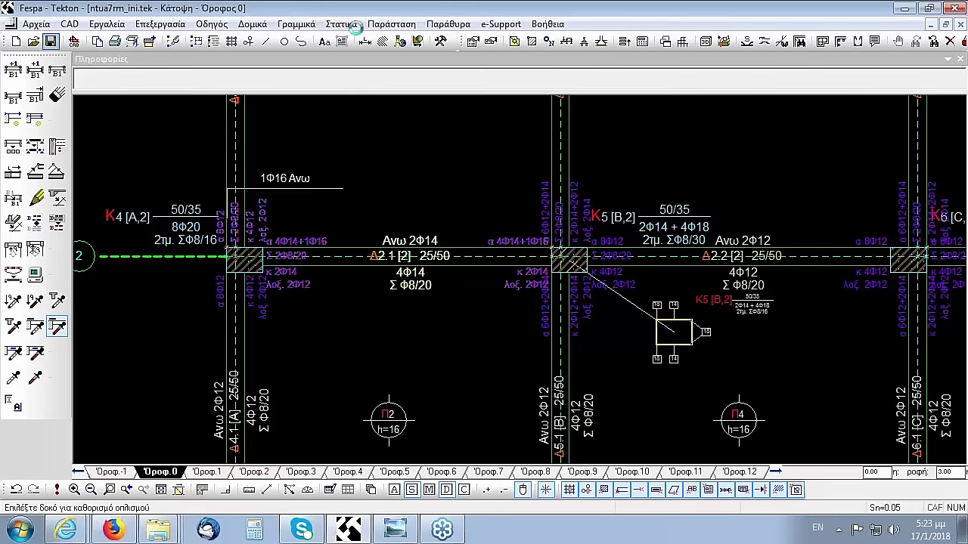
In the building parameters, set the seismic code to EC8 and accept changing the characteristics of all members on every floor
{"action": "left_click", "coordinate": [472, 43]}
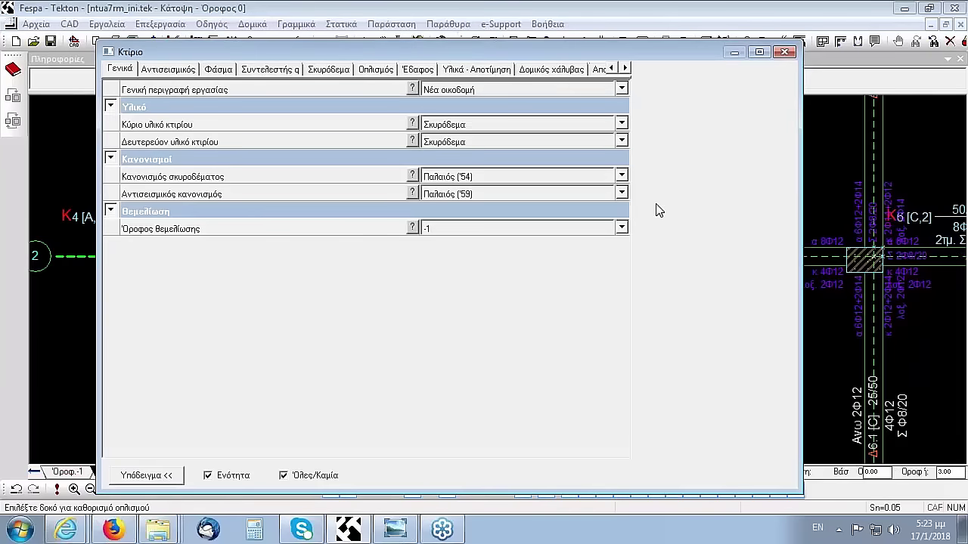
{"action": "left_click", "coordinate": [621, 194]}
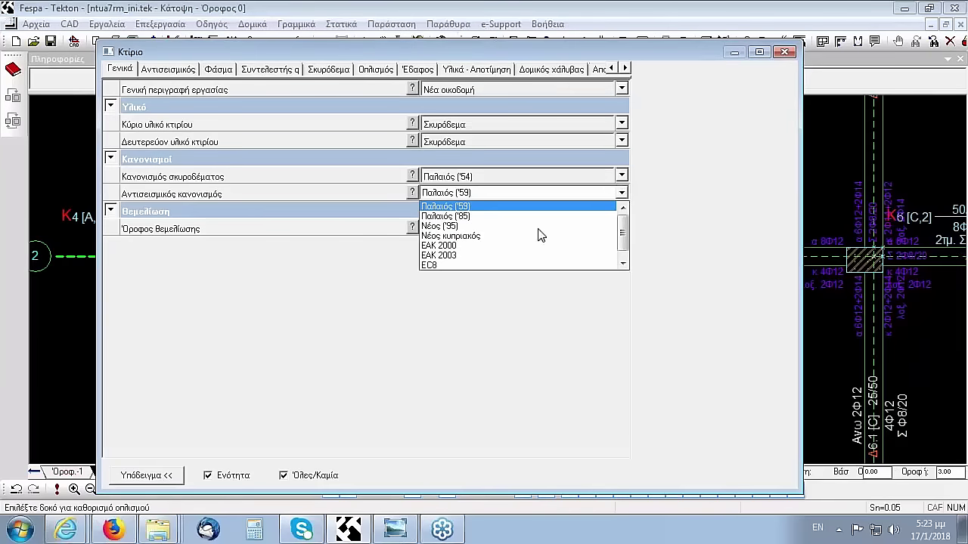
{"action": "scroll", "coordinate": [620, 238], "scroll_direction": "down", "scroll_amount": 1}
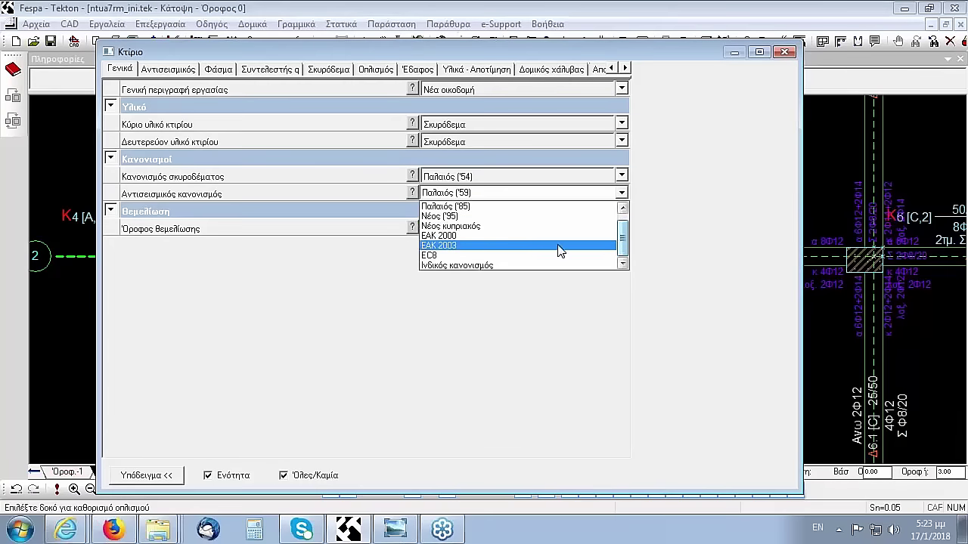
{"action": "left_click", "coordinate": [514, 256]}
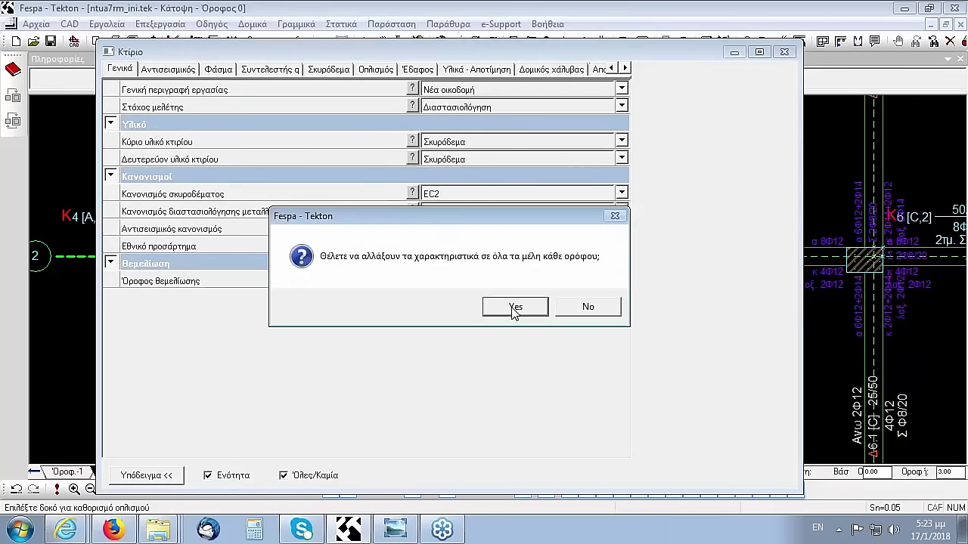
{"action": "left_click", "coordinate": [514, 307]}
Set the building's general job description to Προσθήκες - Ενισχύσεις - Αποτίμηση and the study objective to Αποτίμηση Φ.Ι
{"action": "left_click", "coordinate": [609, 90]}
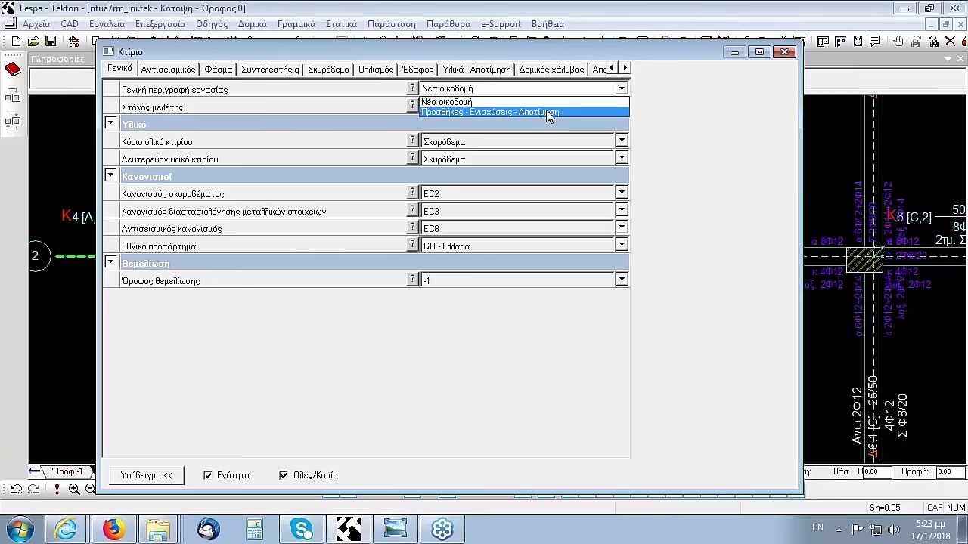
{"action": "left_click", "coordinate": [548, 113]}
{"action": "left_click", "coordinate": [578, 108]}
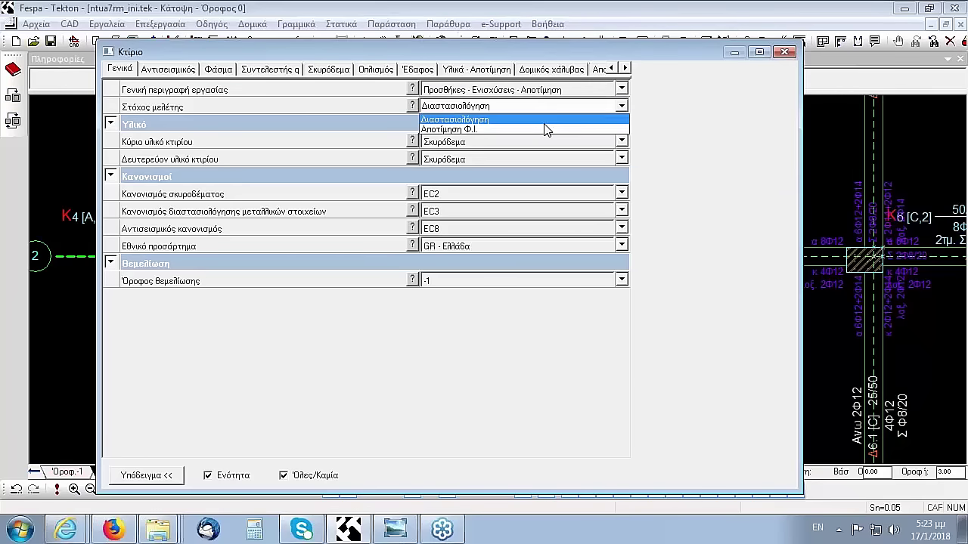
{"action": "left_click", "coordinate": [545, 129]}
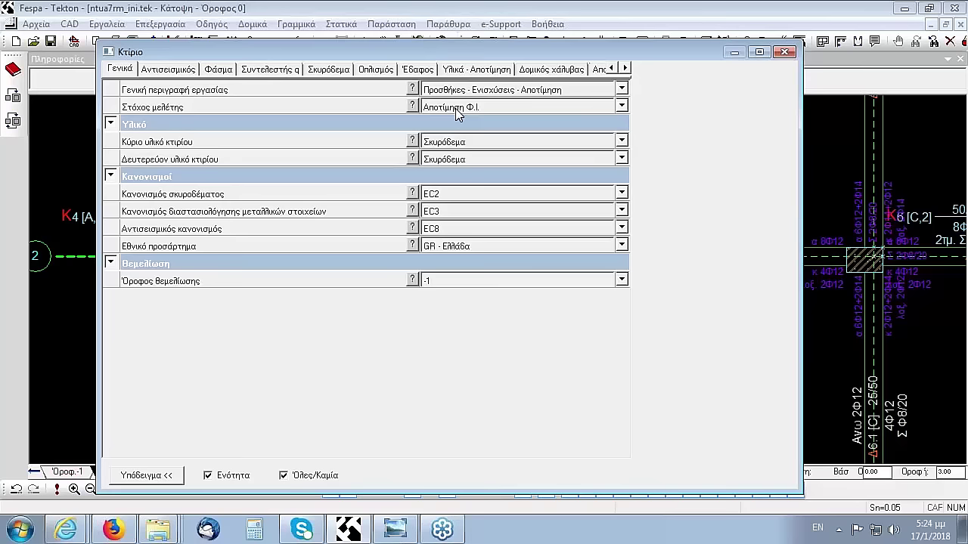
Review the building's Υλικά - Αποτίμηση settings: member characterization options, new and existing material strengths, and knowledge levels
{"action": "left_click", "coordinate": [452, 75]}
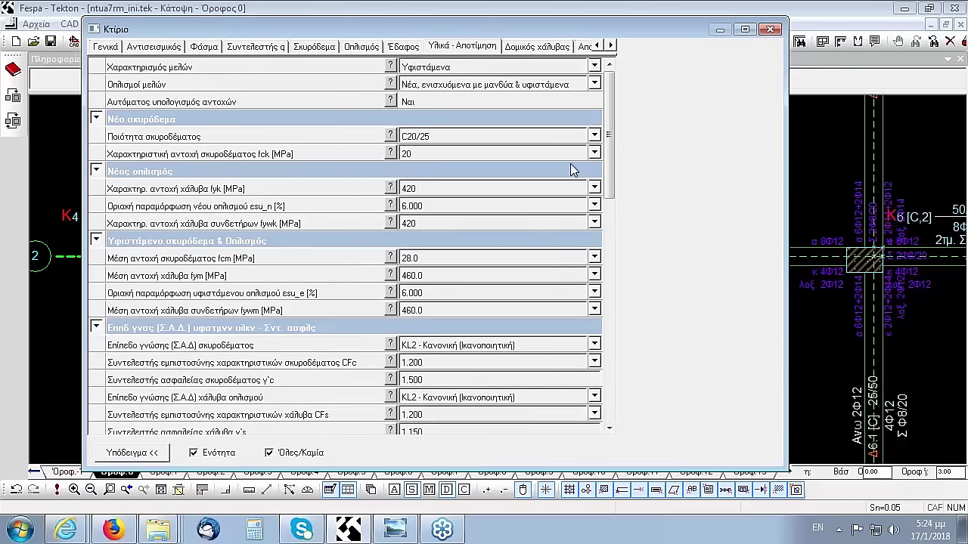
{"action": "left_click", "coordinate": [594, 68]}
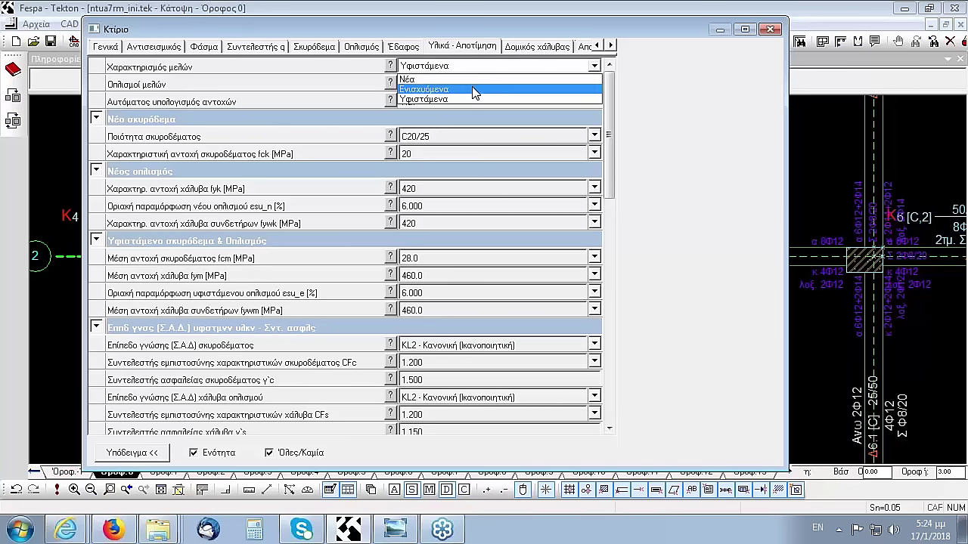
{"action": "key", "text": "Escape"}
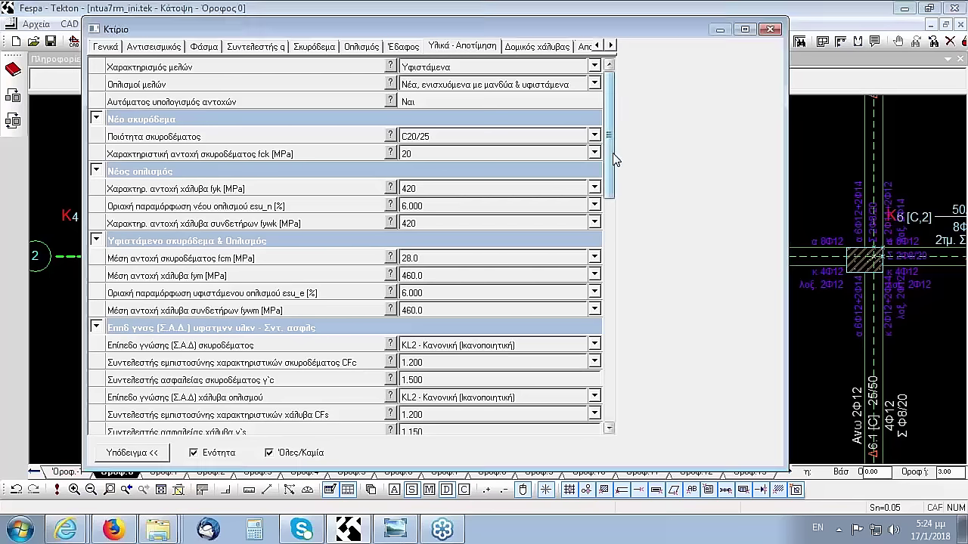
{"action": "scroll", "coordinate": [610, 286], "scroll_direction": "down", "scroll_amount": 2}
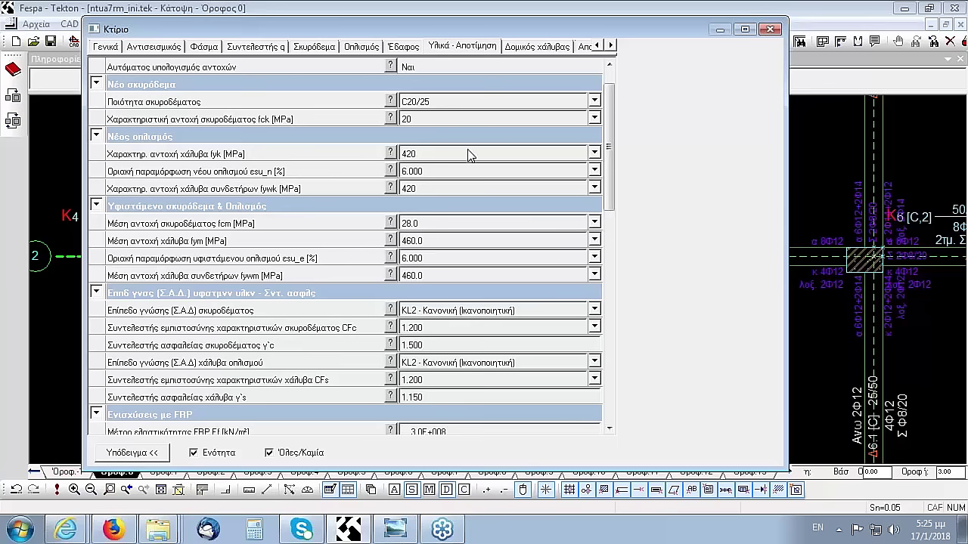
{"action": "left_click_drag", "start_coordinate": [611, 134], "coordinate": [611, 118]}
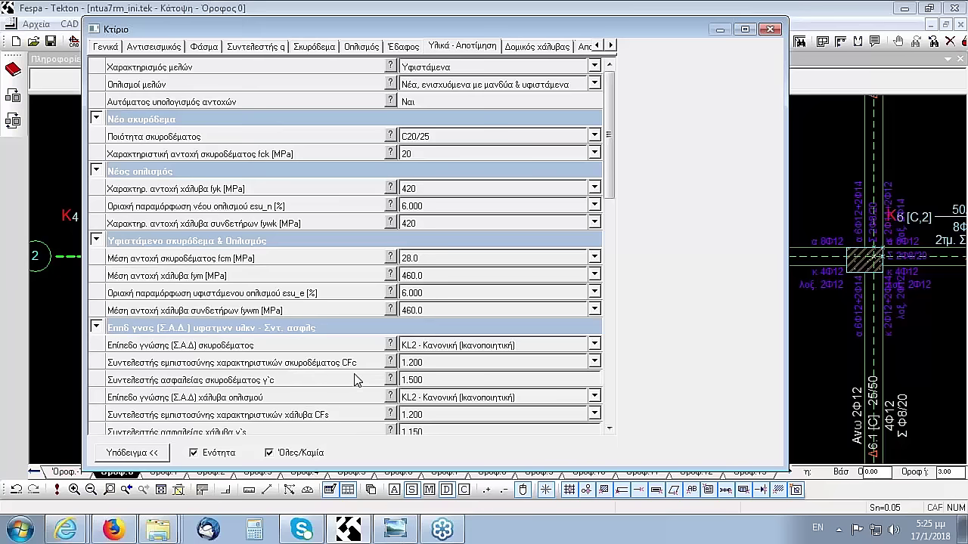
{"action": "double_click", "coordinate": [611, 47]}
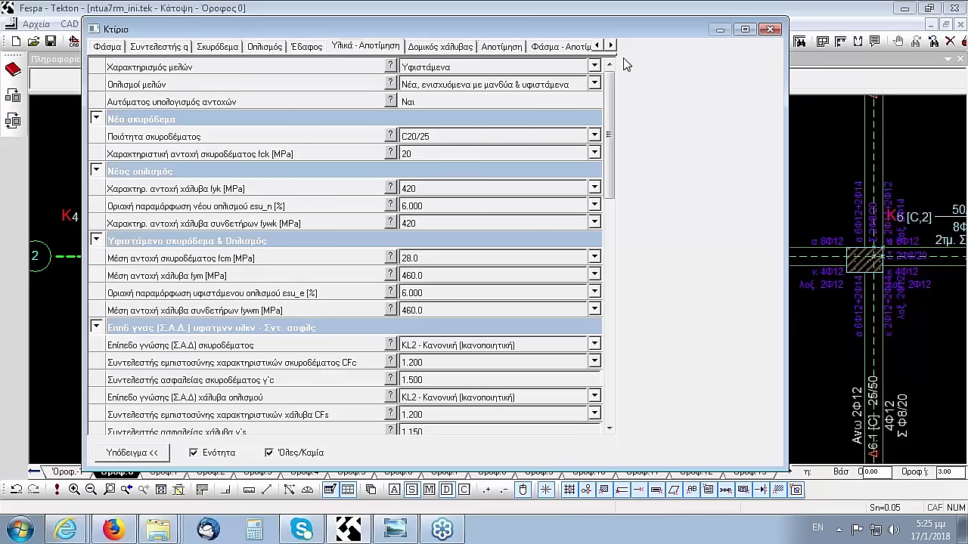
Look up Τυχηματική εκκεντρότητα from the Αποτίμηση parameters in the manual and examine its table of loading cases and analysis counts
{"action": "left_click", "coordinate": [513, 47]}
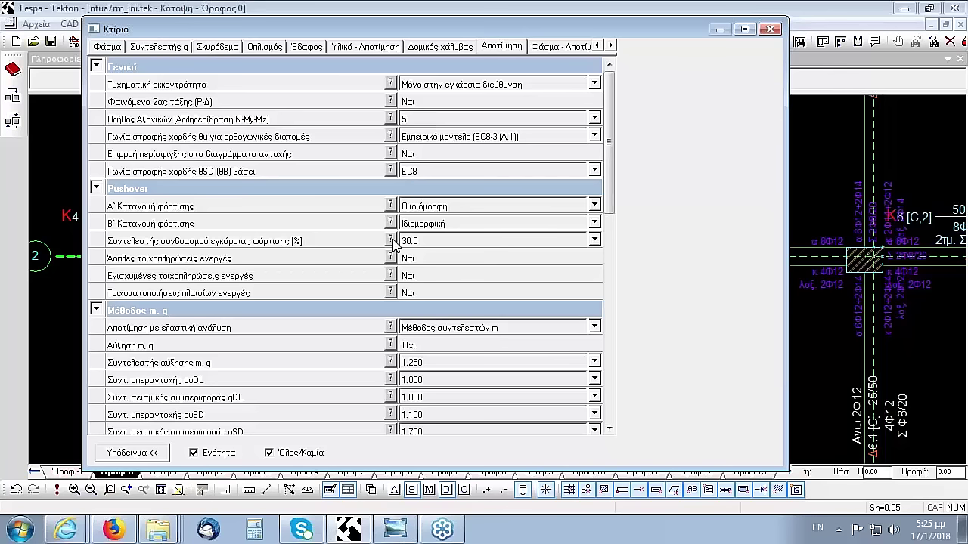
{"action": "left_click", "coordinate": [391, 83]}
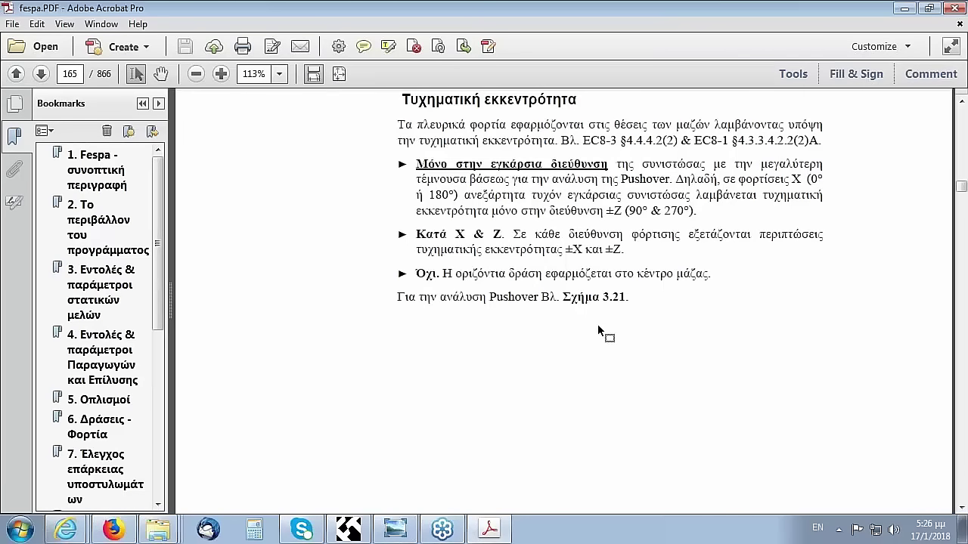
{"action": "scroll", "coordinate": [597, 326], "scroll_direction": "down", "scroll_amount": 5}
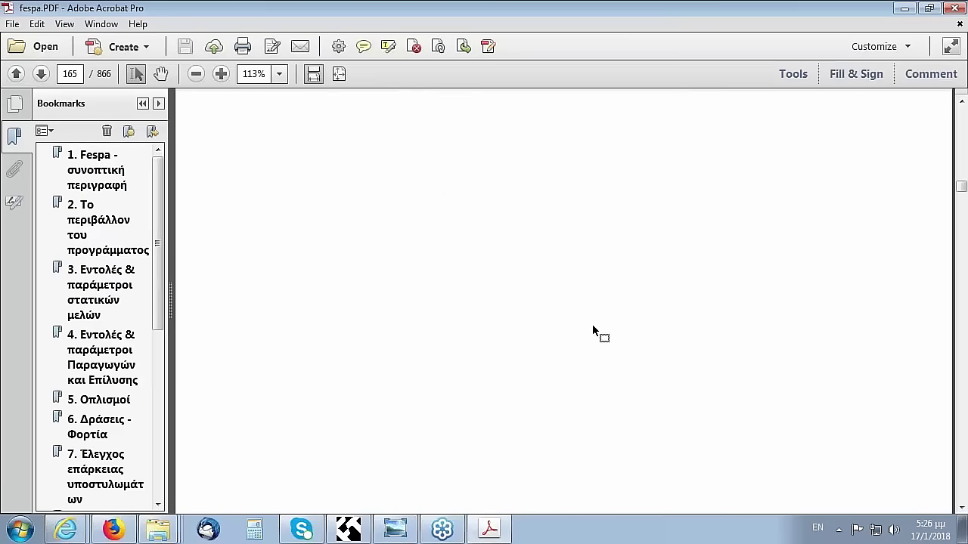
{"action": "scroll", "coordinate": [592, 325], "scroll_direction": "down", "scroll_amount": 8}
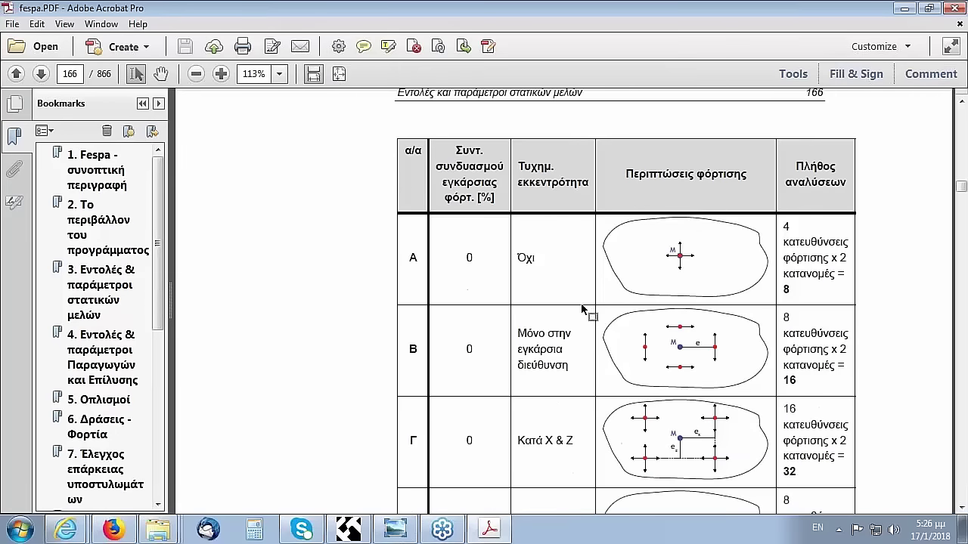
{"action": "scroll", "coordinate": [582, 306], "scroll_direction": "down", "scroll_amount": 1}
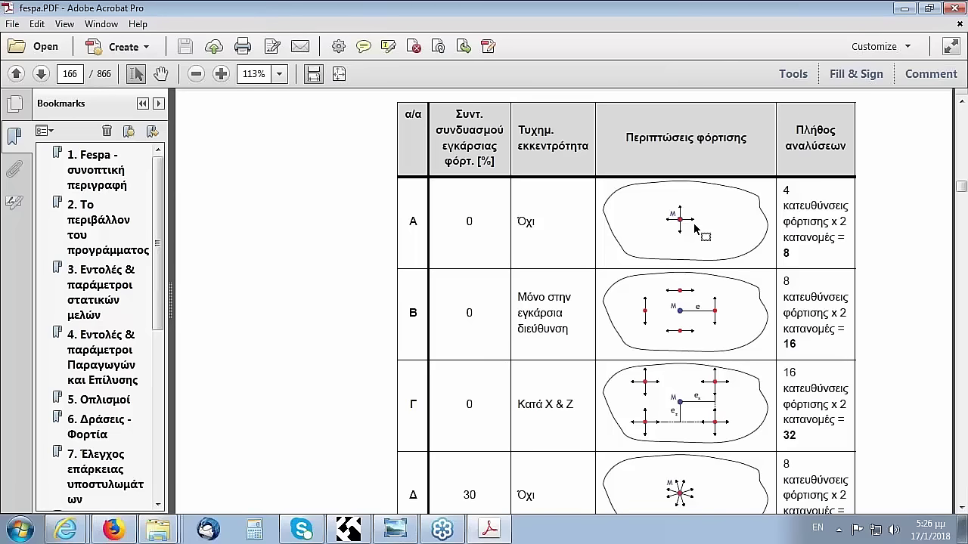
{"action": "scroll", "coordinate": [694, 227], "scroll_direction": "down", "scroll_amount": 1}
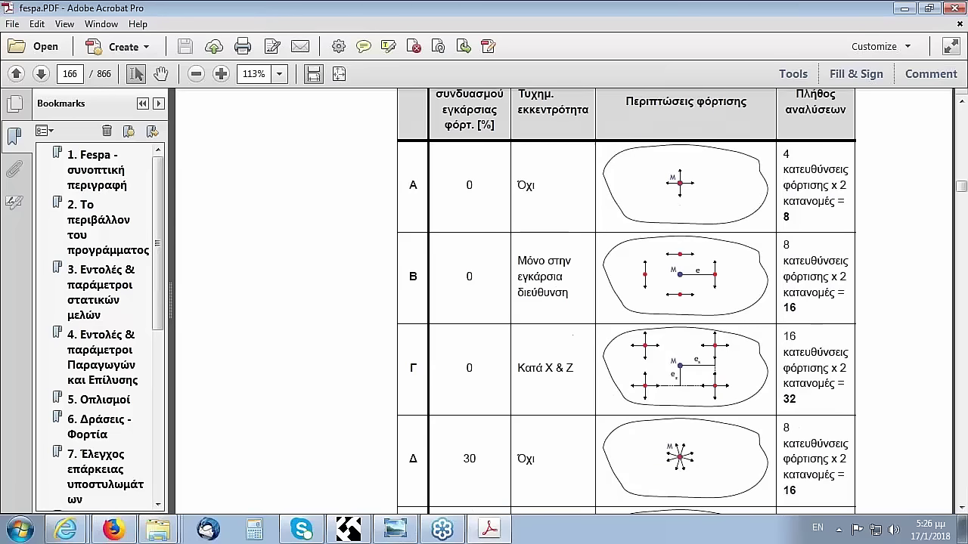
{"action": "scroll", "coordinate": [687, 309], "scroll_direction": "up", "scroll_amount": 1}
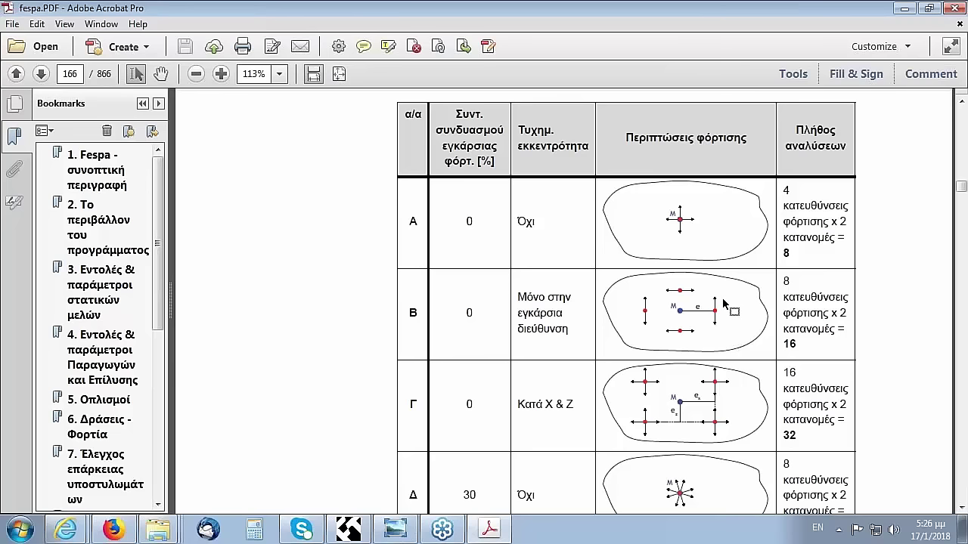
{"action": "scroll", "coordinate": [726, 291], "scroll_direction": "down", "scroll_amount": 2}
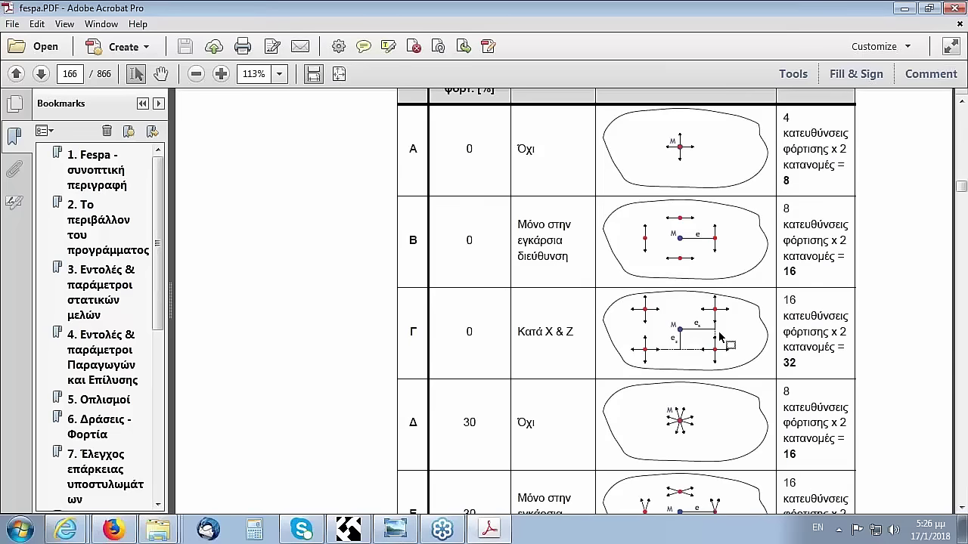
{"action": "scroll", "coordinate": [720, 338], "scroll_direction": "up", "scroll_amount": 3}
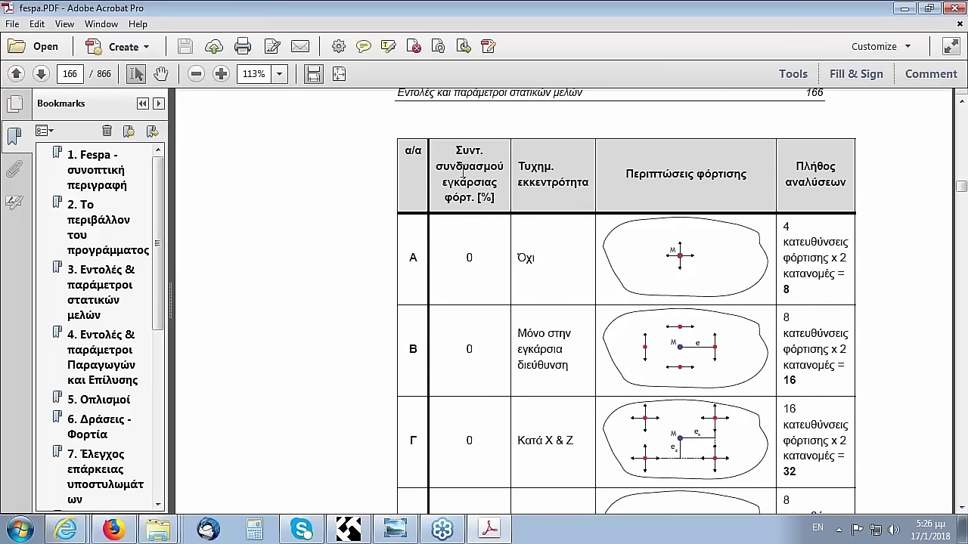
{"action": "scroll", "coordinate": [570, 203], "scroll_direction": "down", "scroll_amount": 4}
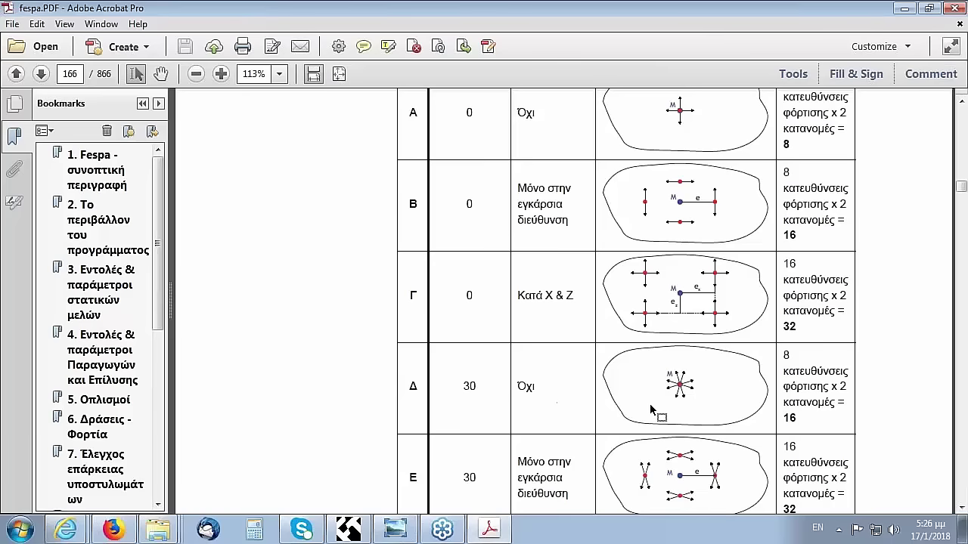
{"action": "scroll", "coordinate": [691, 391], "scroll_direction": "down", "scroll_amount": 1}
{"action": "scroll", "coordinate": [690, 386], "scroll_direction": "down", "scroll_amount": 1}
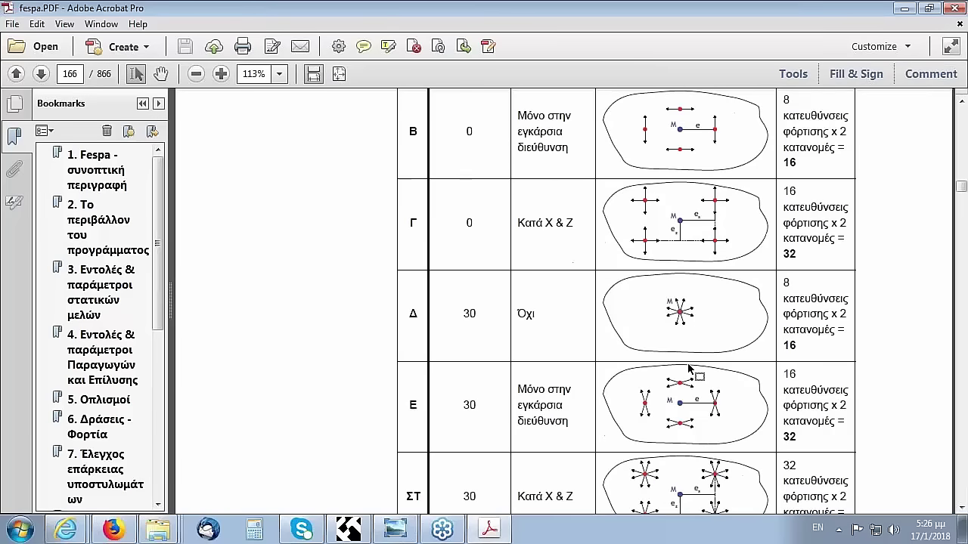
{"action": "scroll", "coordinate": [702, 330], "scroll_direction": "down", "scroll_amount": 1}
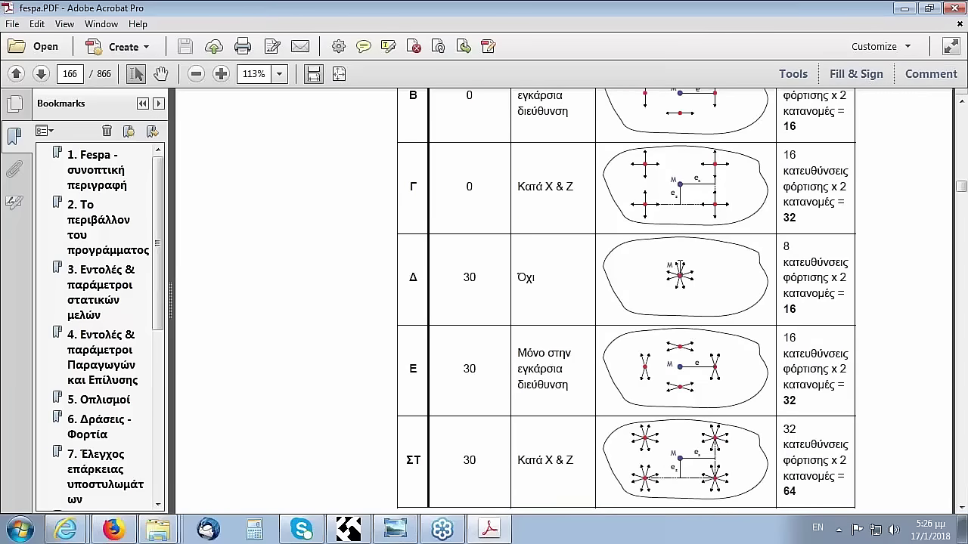
{"action": "scroll", "coordinate": [670, 252], "scroll_direction": "down", "scroll_amount": 1}
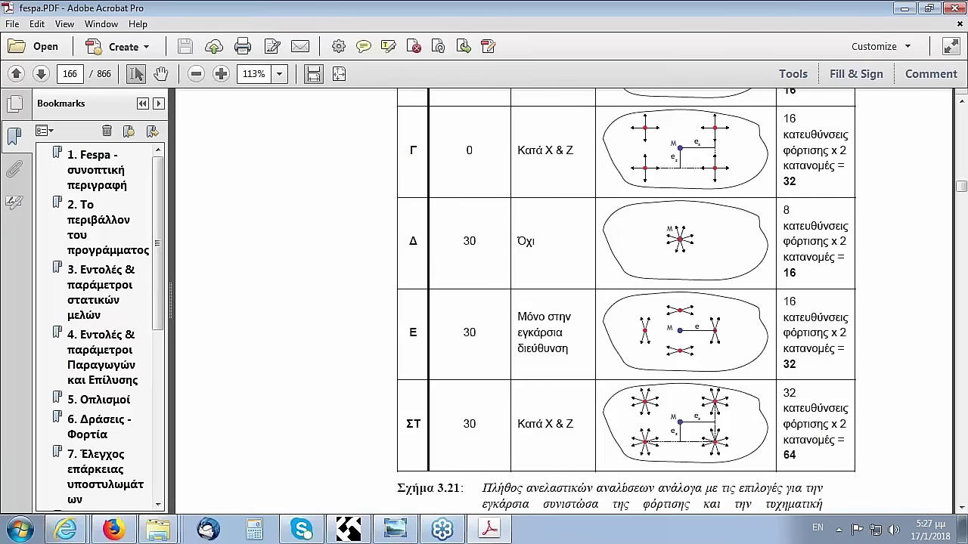
{"action": "scroll", "coordinate": [841, 367], "scroll_direction": "down", "scroll_amount": 1}
{"action": "scroll", "coordinate": [841, 368], "scroll_direction": "down", "scroll_amount": 1}
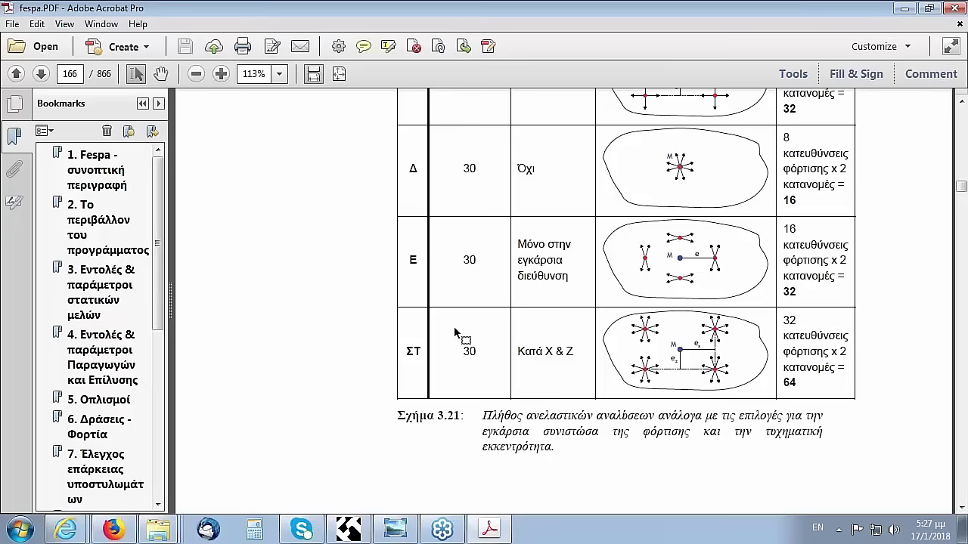
{"action": "left_click", "coordinate": [346, 532]}
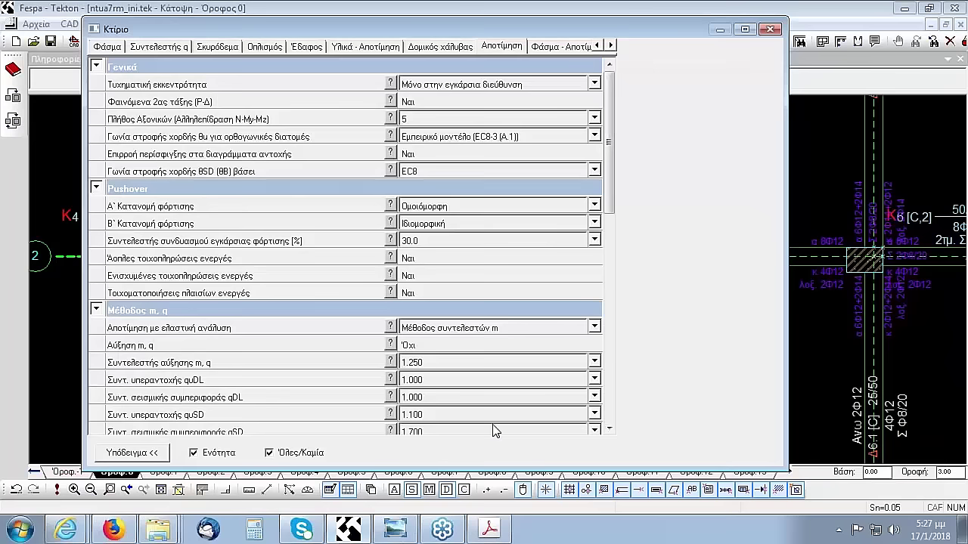
Check the Pushover Α' Κατανομή φόρτισης options and read the manual's formulas and diagrams for the load distributions
{"action": "left_click", "coordinate": [597, 206]}
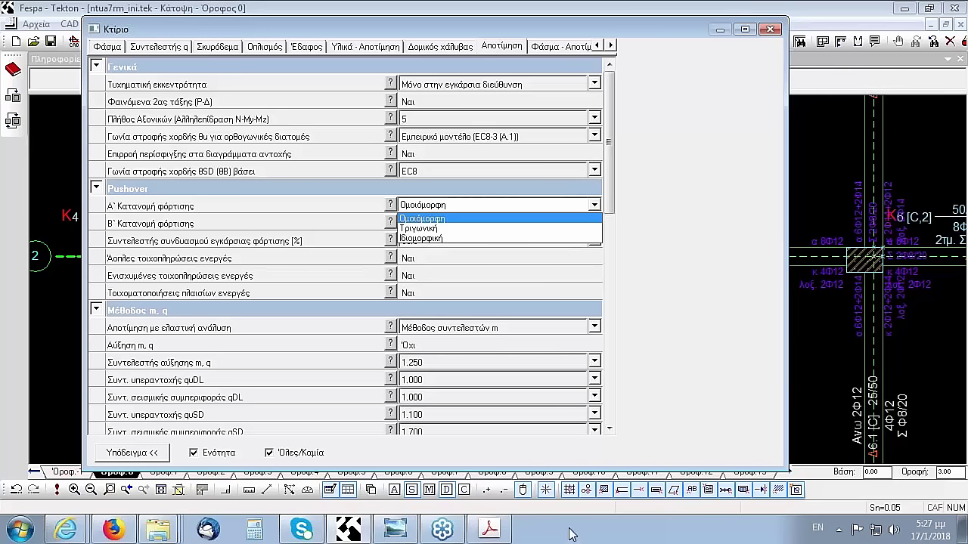
{"action": "left_click", "coordinate": [390, 207]}
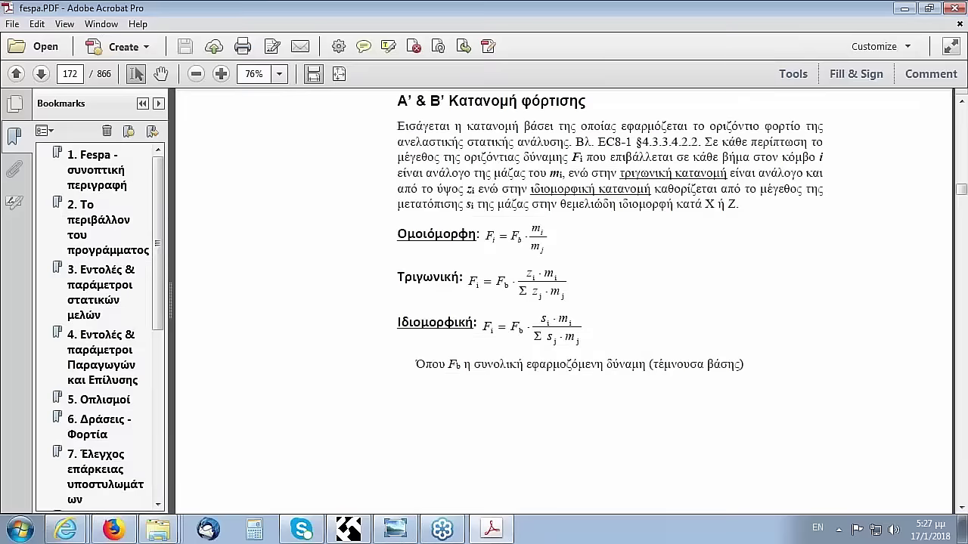
{"action": "scroll", "coordinate": [478, 257], "scroll_direction": "up", "scroll_amount": 2}
{"action": "scroll", "coordinate": [478, 257], "scroll_direction": "down", "scroll_amount": 10}
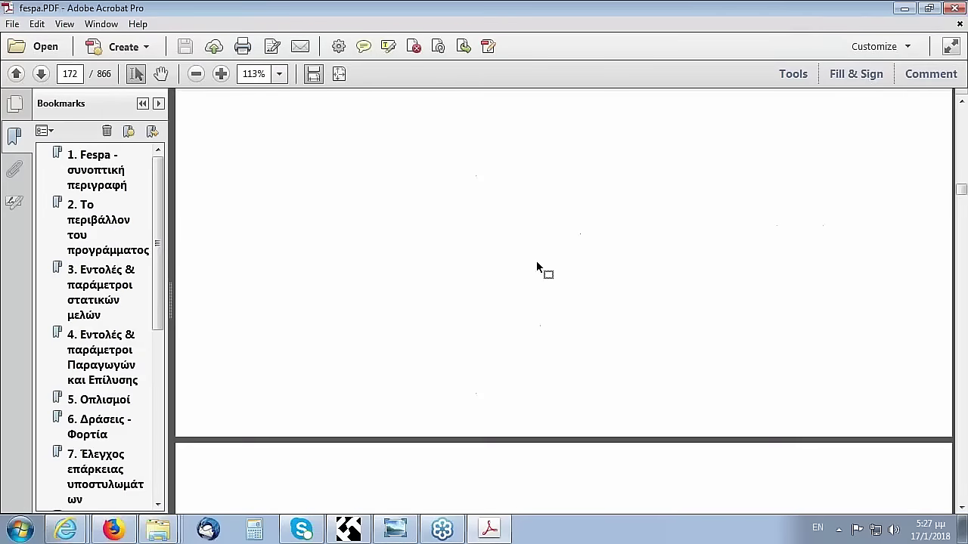
{"action": "scroll", "coordinate": [655, 273], "scroll_direction": "down", "scroll_amount": 2}
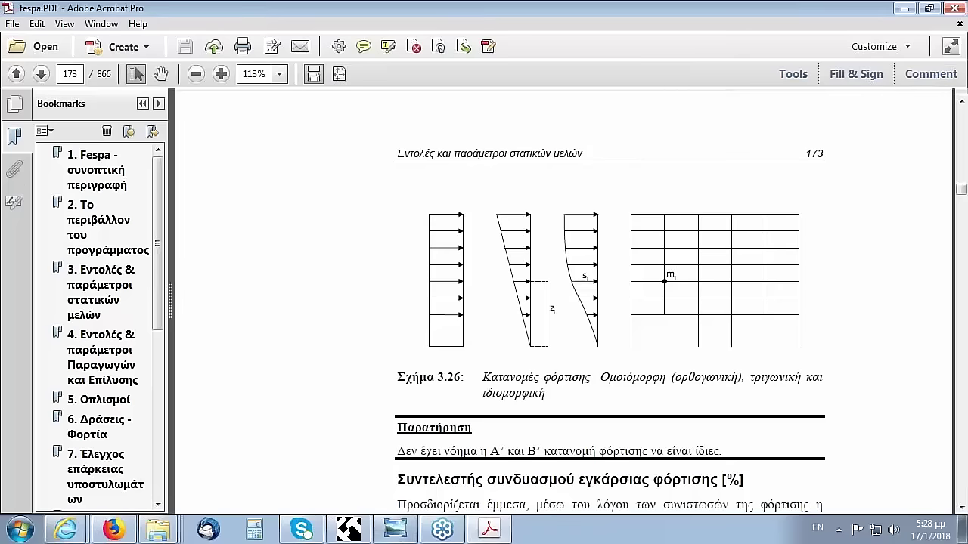
{"action": "left_click", "coordinate": [349, 530]}
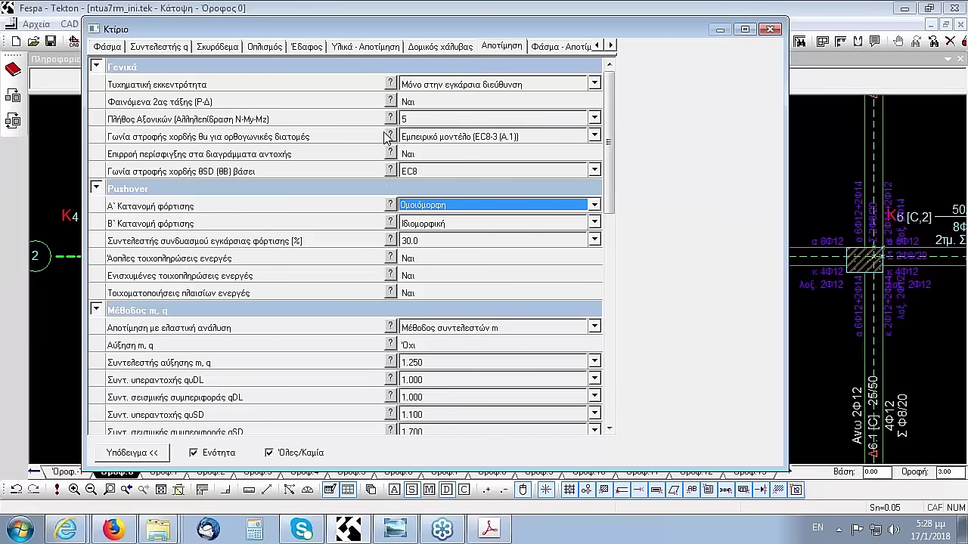
Read on in the PDF manual to the infill wall options, then show the P-Δ effects slide in Windows Photo Viewer
{"action": "left_click", "coordinate": [488, 530]}
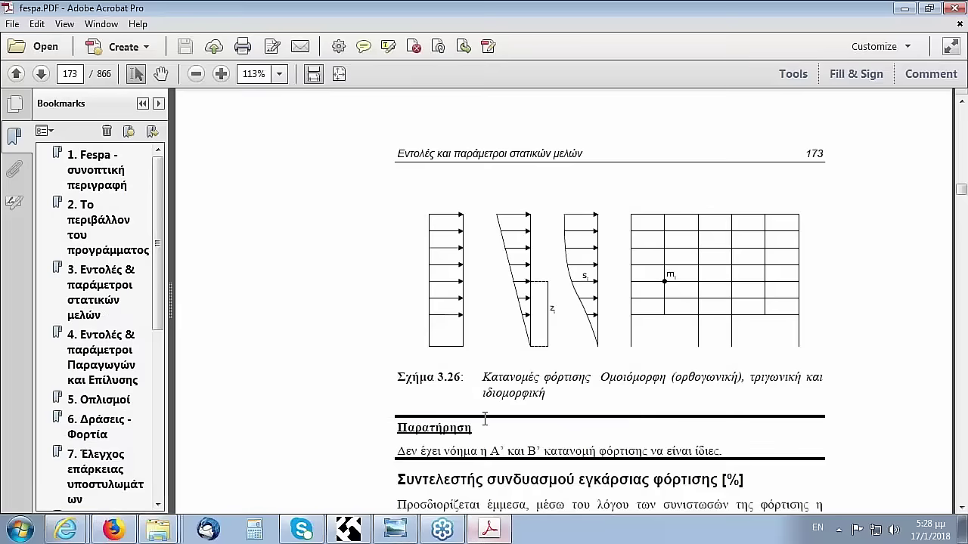
{"action": "scroll", "coordinate": [485, 415], "scroll_direction": "down", "scroll_amount": 5}
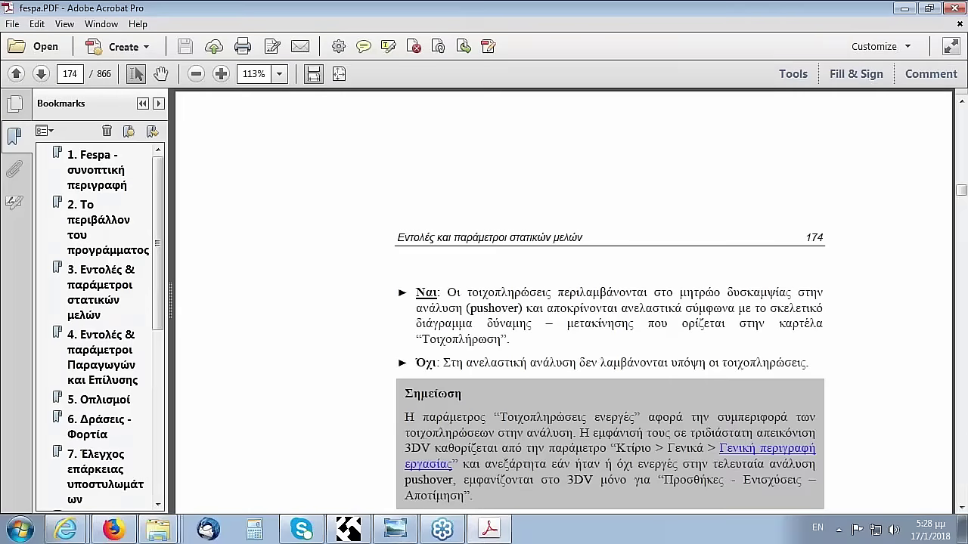
{"action": "left_click", "coordinate": [401, 527]}
{"action": "key", "text": "Right"}
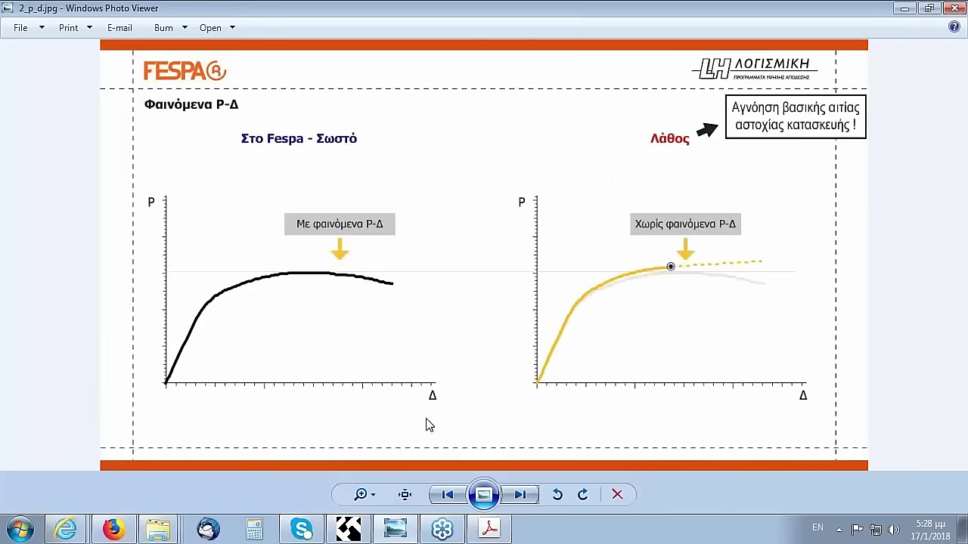
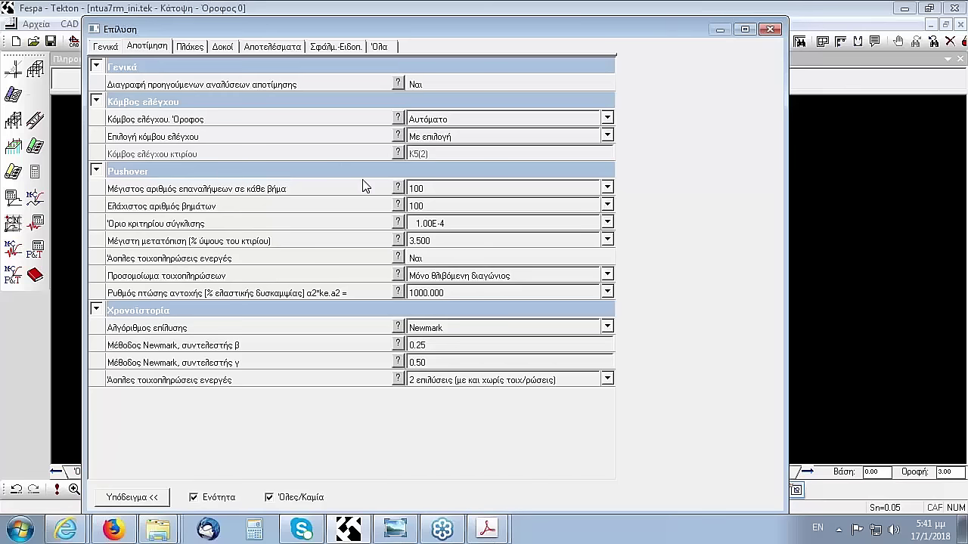
Close the solution parameters, switch to floor 2, and display the control node marker at column K5
{"action": "left_click", "coordinate": [770, 30]}
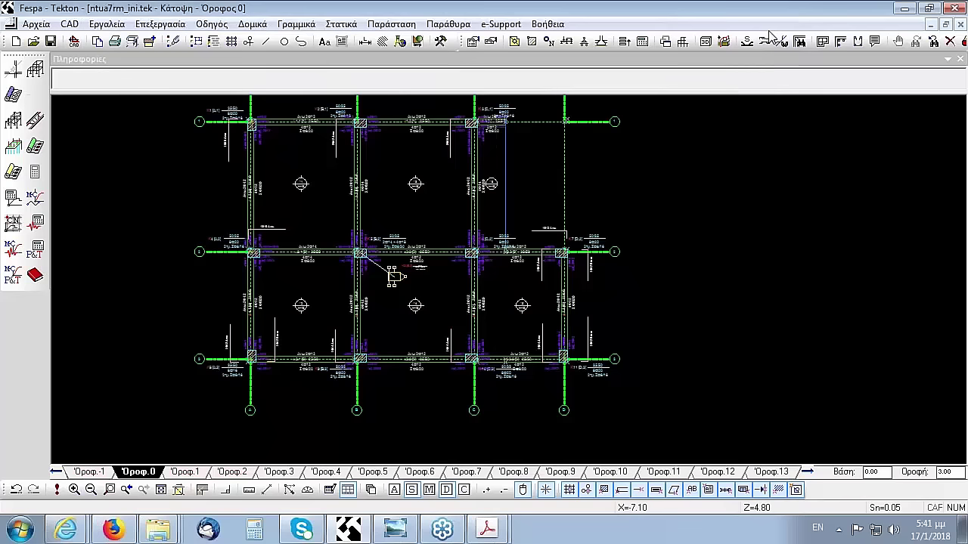
{"action": "left_click", "coordinate": [35, 200]}
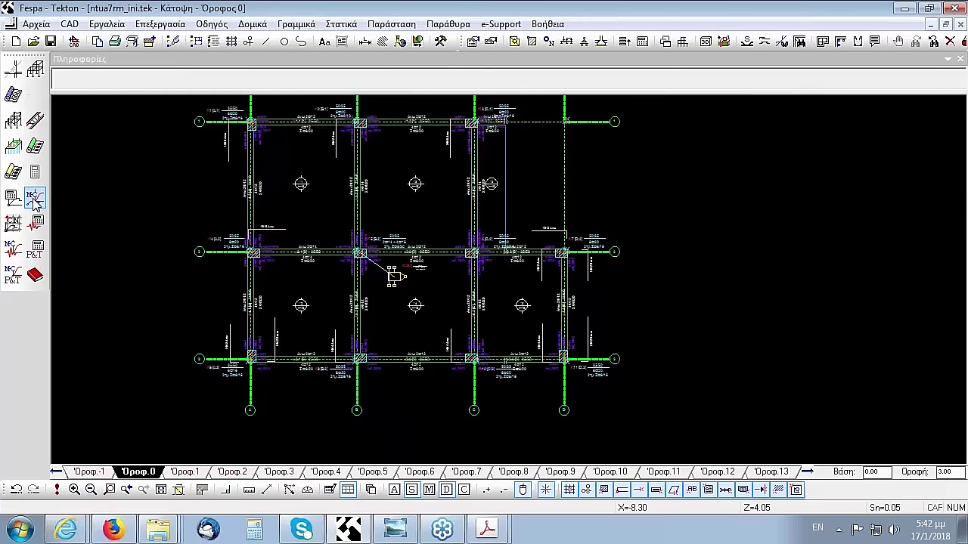
{"action": "left_click", "coordinate": [233, 473]}
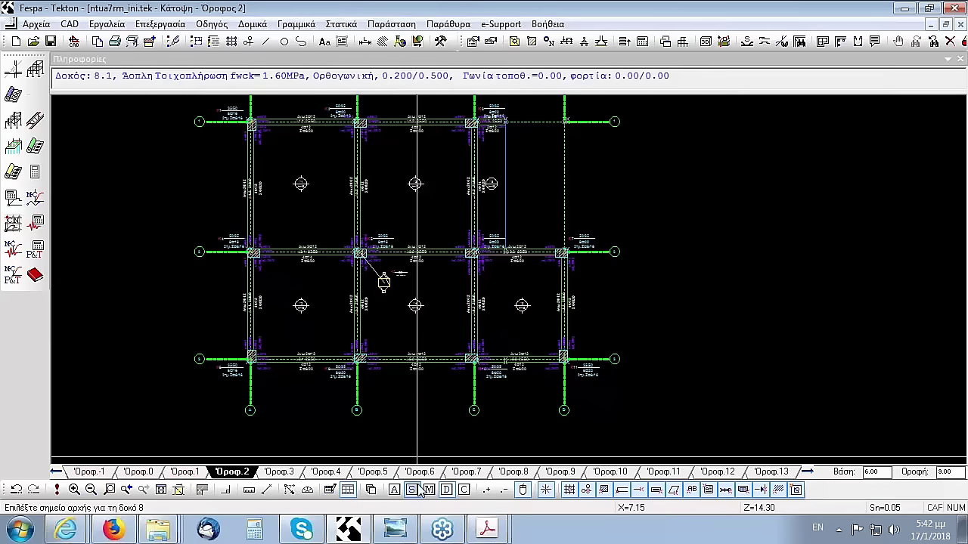
{"action": "left_click", "coordinate": [466, 492]}
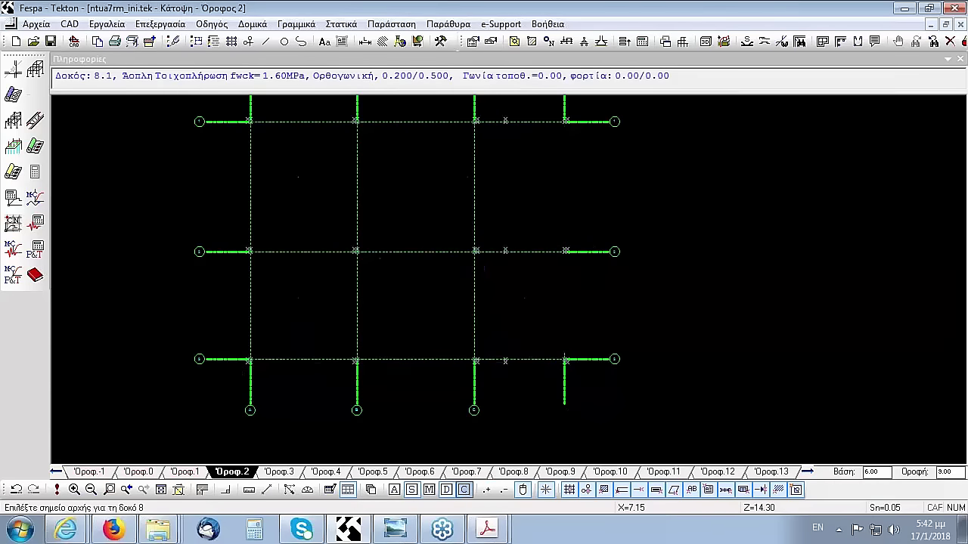
{"action": "scroll", "coordinate": [341, 233], "scroll_direction": "up", "scroll_amount": 4}
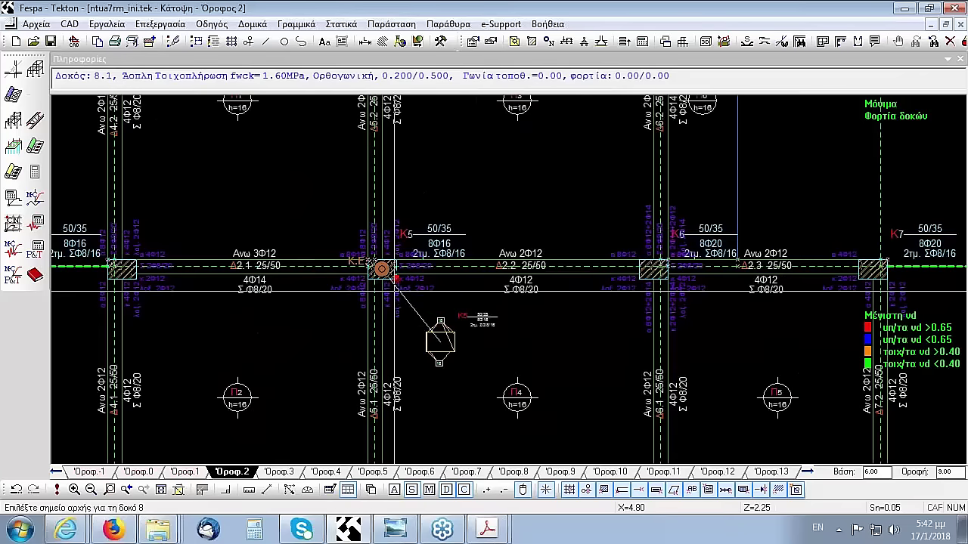
Check the Επιλογή κόμβου ελέγχου options in the Αποτίμηση solution parameters and close the parameters with the selection kept at Με επιλογή
{"action": "scroll", "coordinate": [348, 282], "scroll_direction": "down", "scroll_amount": 1}
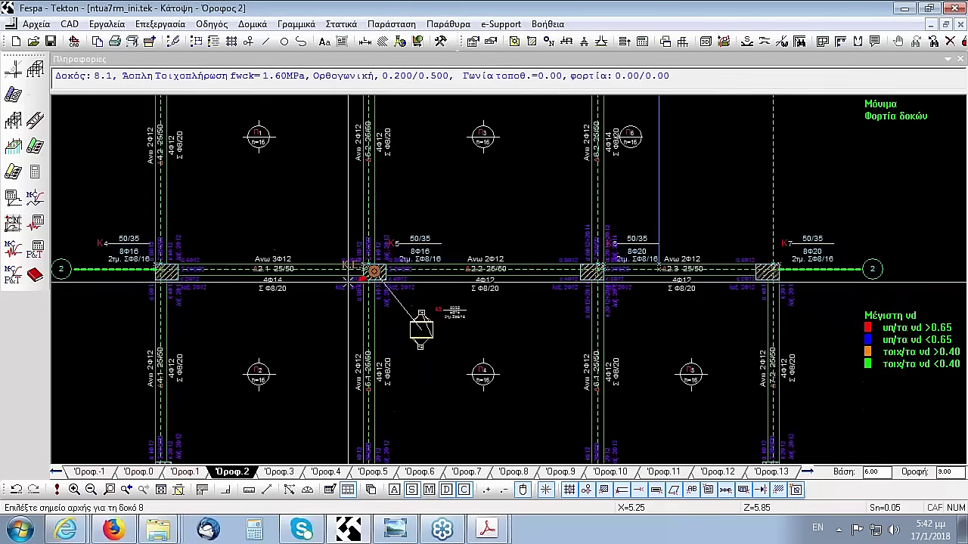
{"action": "scroll", "coordinate": [310, 272], "scroll_direction": "down", "scroll_amount": 2}
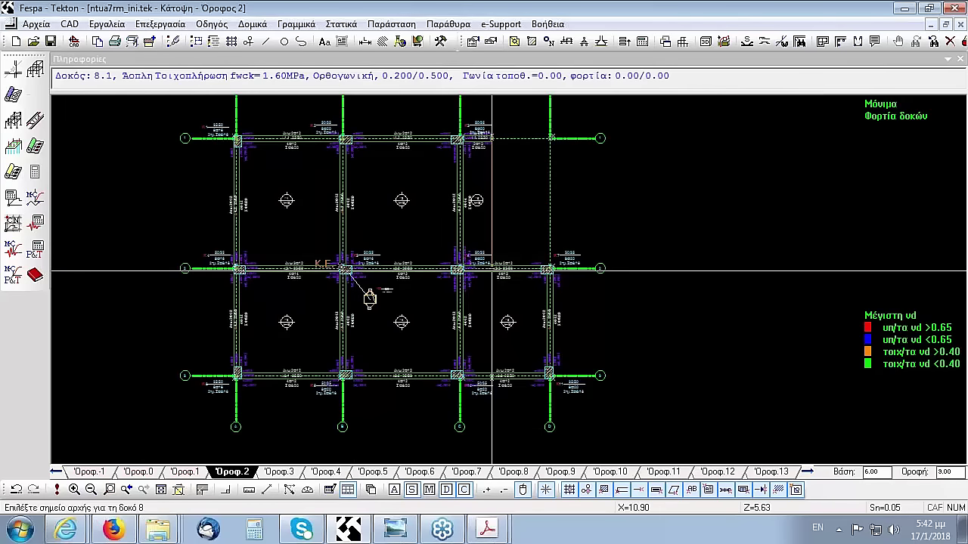
{"action": "key", "text": "F5"}
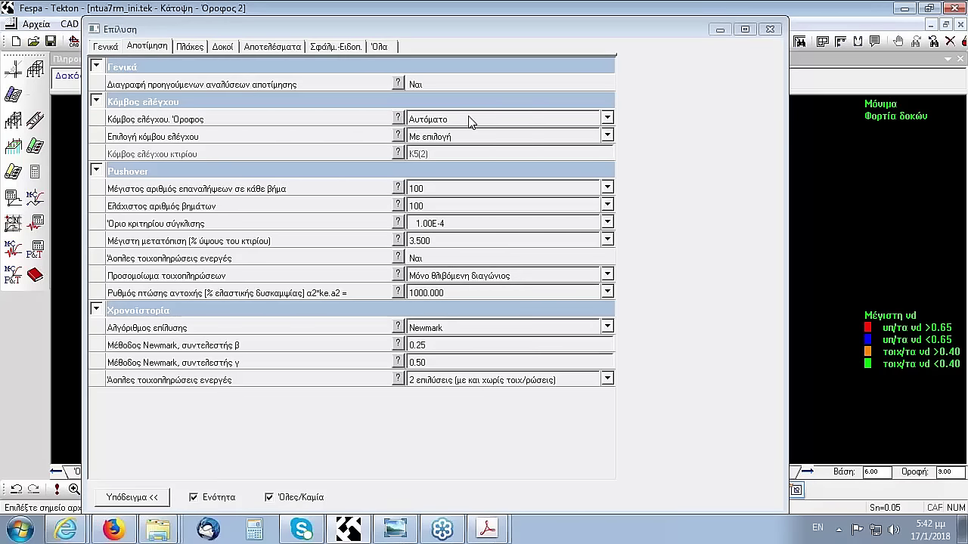
{"action": "left_click", "coordinate": [608, 136]}
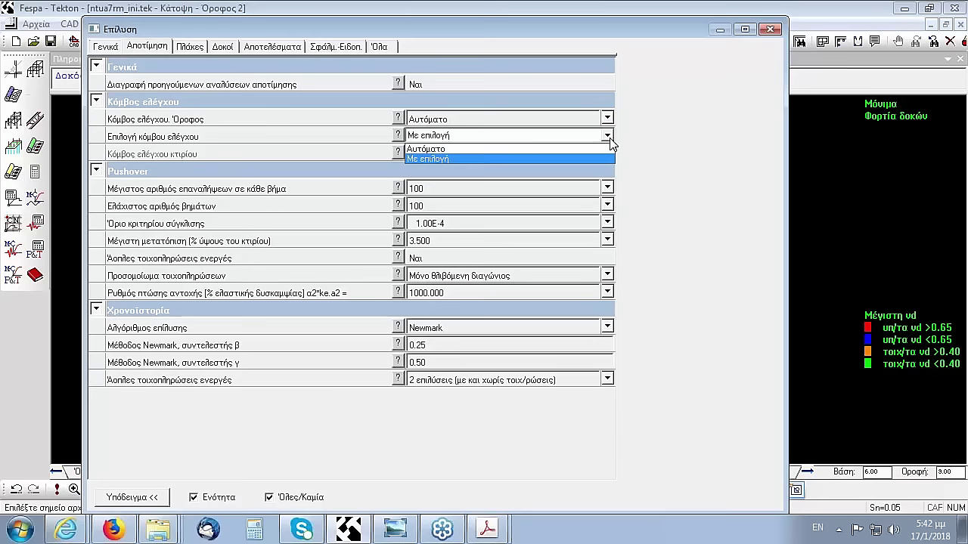
{"action": "left_click", "coordinate": [679, 127]}
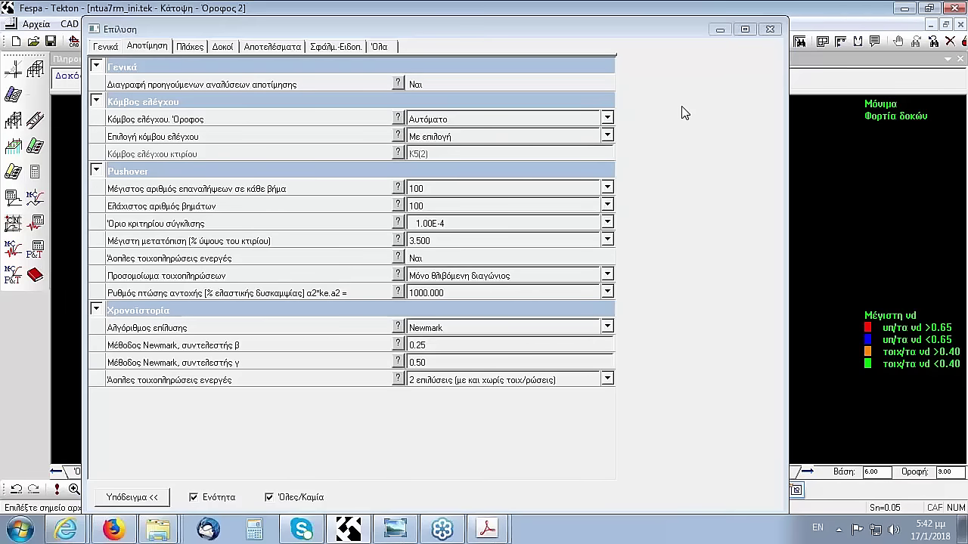
{"action": "left_click", "coordinate": [769, 29]}
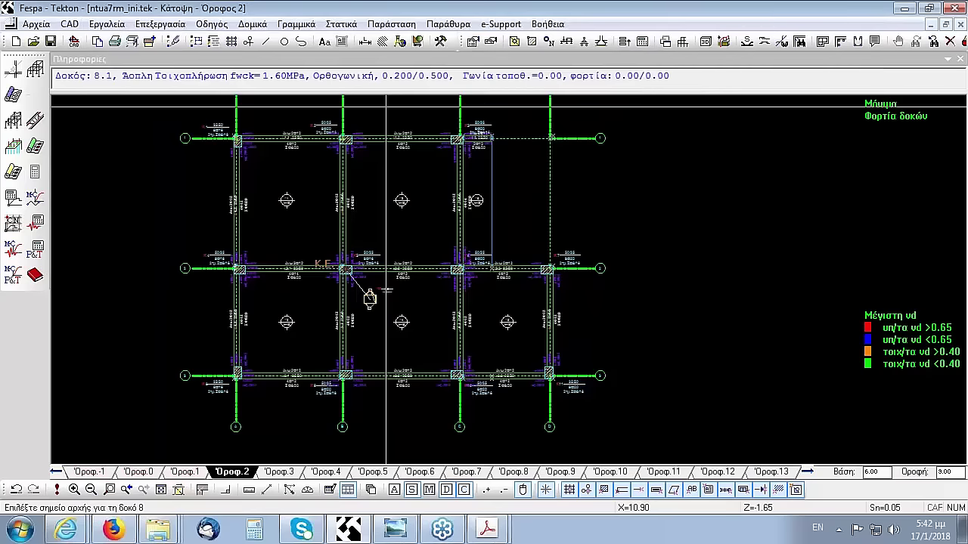
Run the pushover analysis of the building, continuing despite the undefined members for dimensioning
{"action": "left_click", "coordinate": [36, 198]}
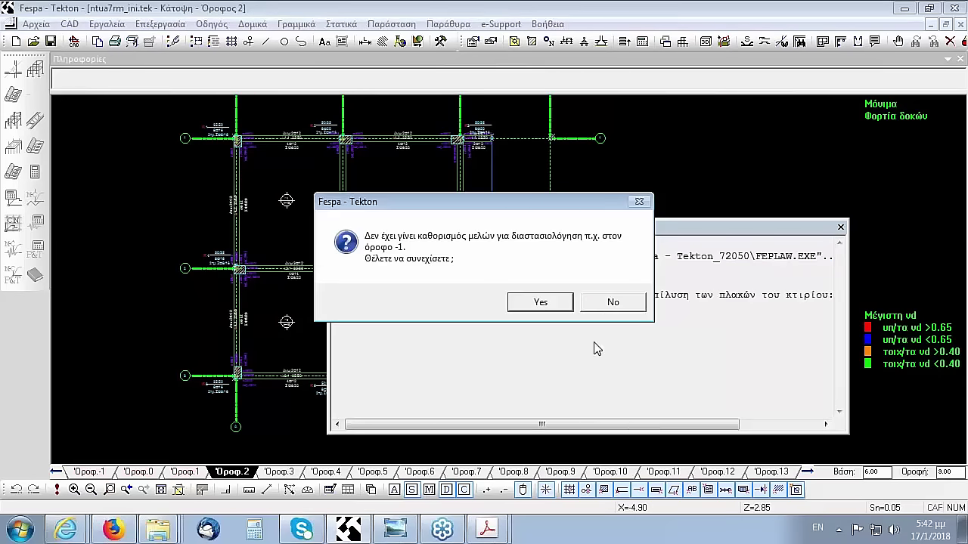
{"action": "left_click", "coordinate": [543, 302]}
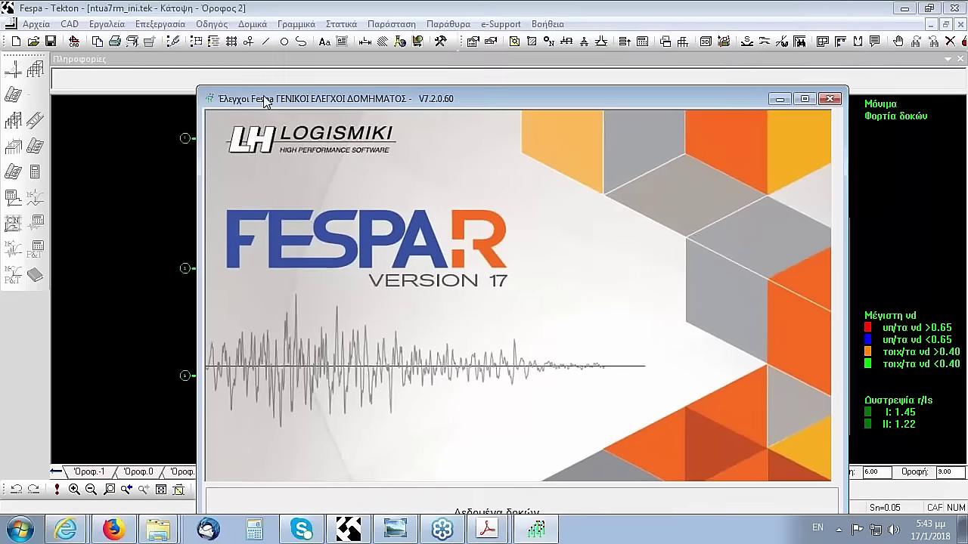
{"action": "left_click_drag", "start_coordinate": [265, 103], "coordinate": [227, 34]}
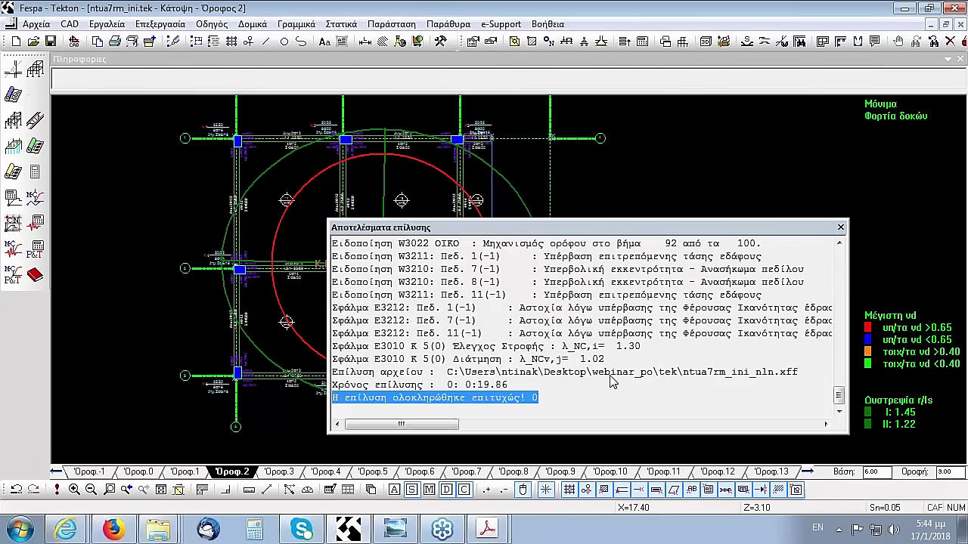
Enlarge the Αποτελέσματα επίλυσης window to read the warnings and errors, then return to the floor 2 plan
{"action": "left_click_drag", "start_coordinate": [498, 222], "coordinate": [498, 139]}
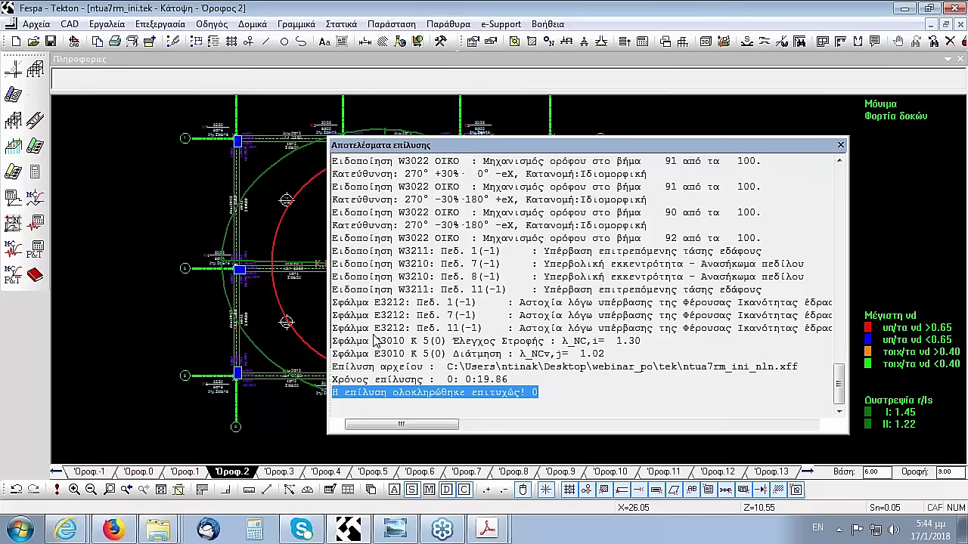
{"action": "left_click_drag", "start_coordinate": [328, 331], "coordinate": [209, 303]}
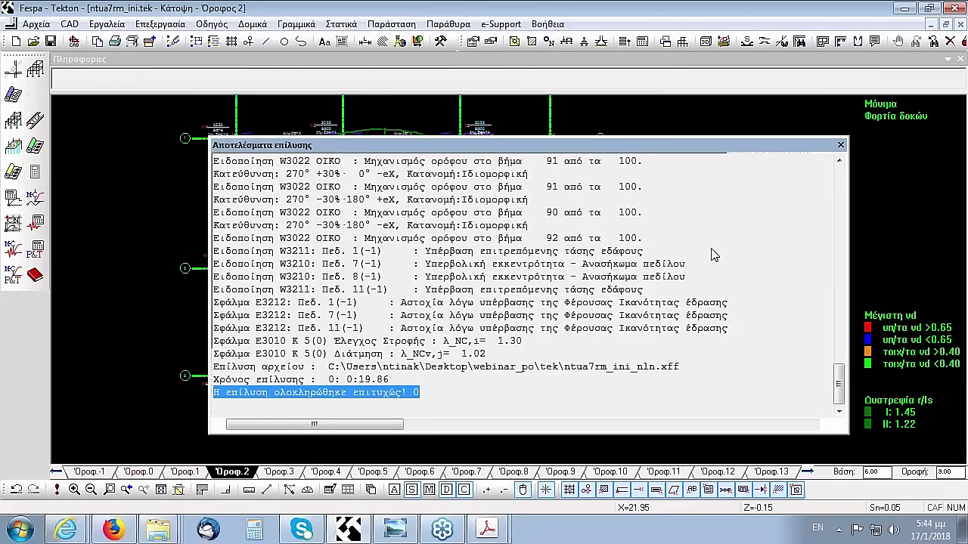
{"action": "left_click", "coordinate": [840, 144]}
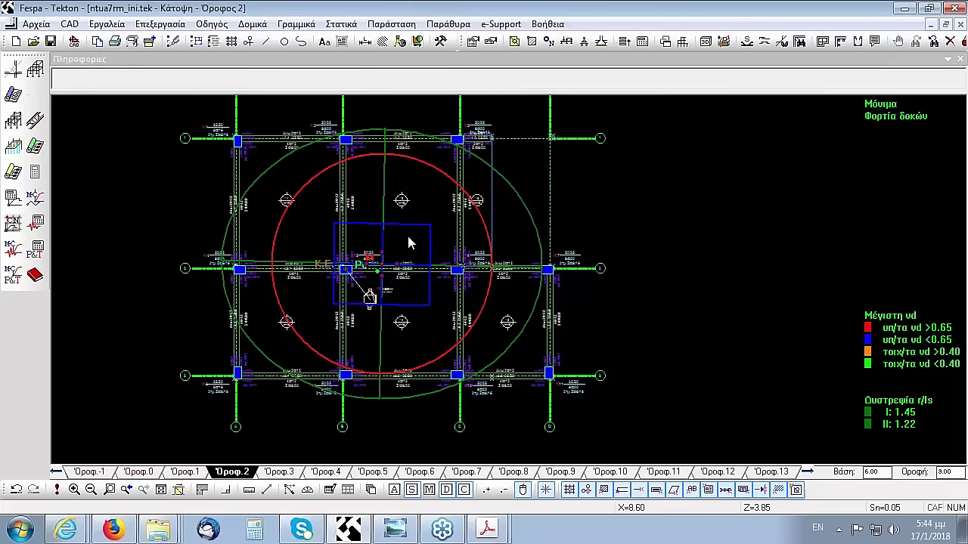
{"action": "scroll", "coordinate": [366, 230], "scroll_direction": "up", "scroll_amount": 1}
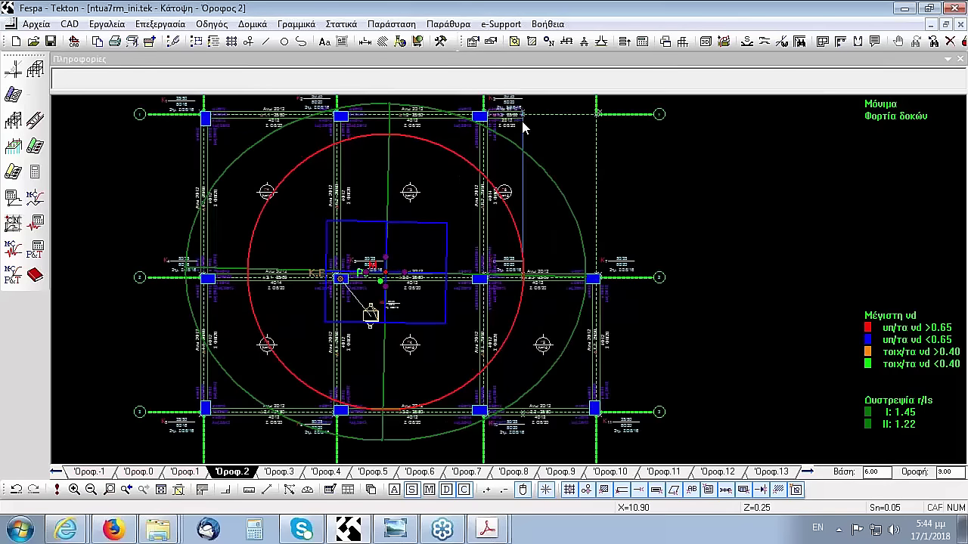
Show the 3D pushover model beside an enlarged ADRS diagram, with the pushover controls docked next to the model
{"action": "left_click", "coordinate": [682, 42]}
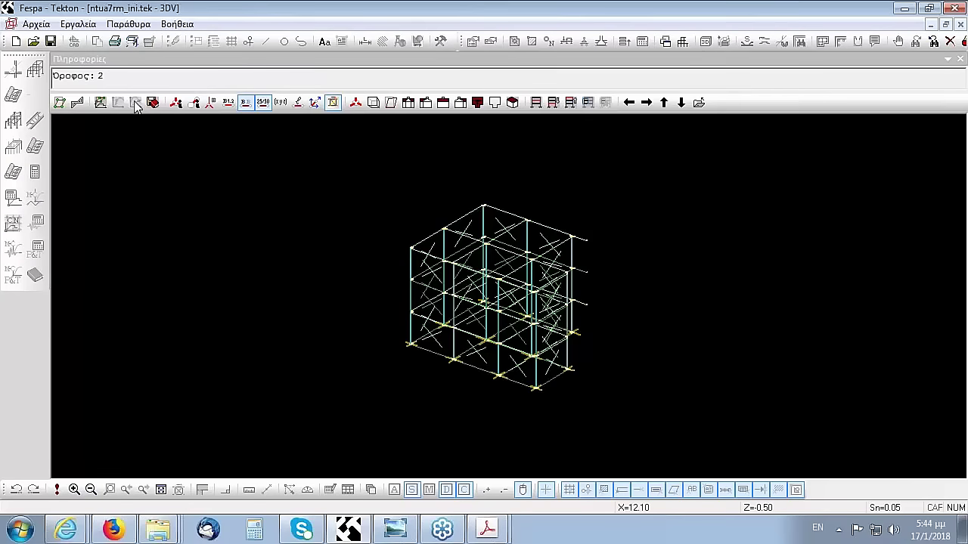
{"action": "left_click", "coordinate": [100, 102]}
{"action": "left_click", "coordinate": [136, 104]}
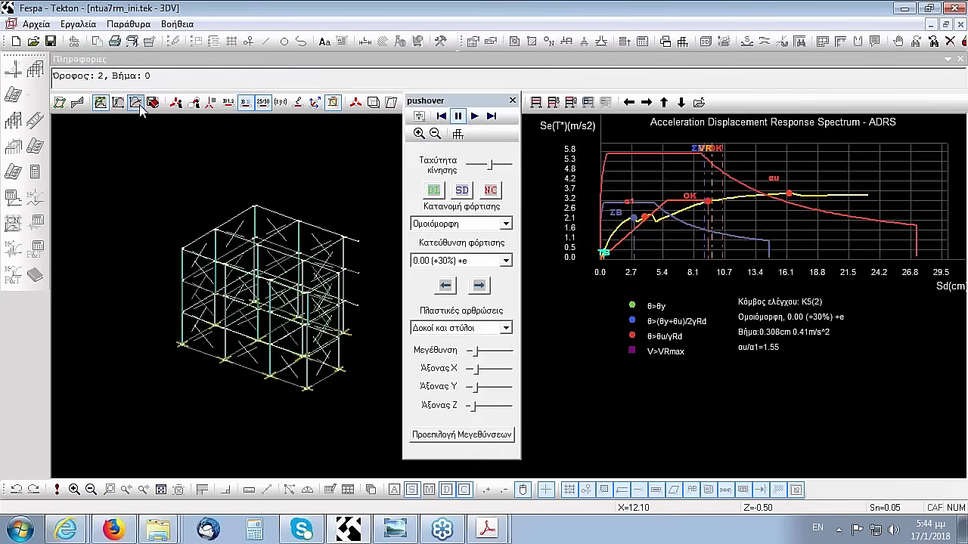
{"action": "left_click_drag", "start_coordinate": [427, 101], "coordinate": [71, 285]}
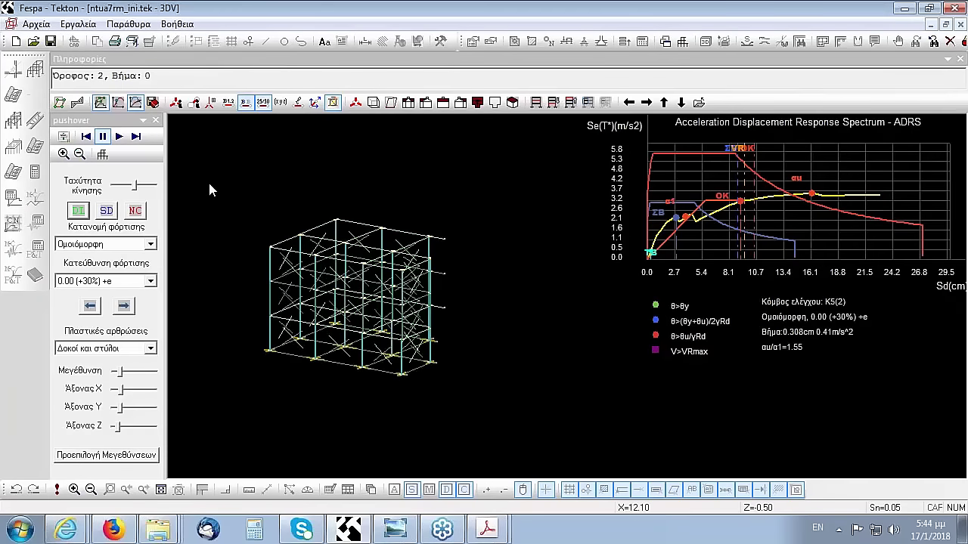
{"action": "left_click", "coordinate": [63, 153]}
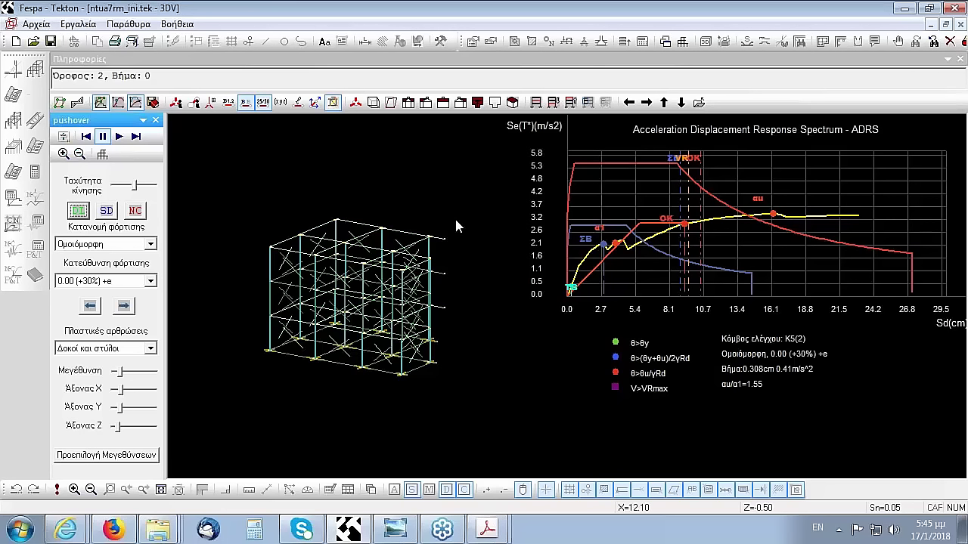
Examine the deformed model at the SD and NC levels, then replay the pushover to step 3 for a closer look
{"action": "left_click", "coordinate": [107, 212]}
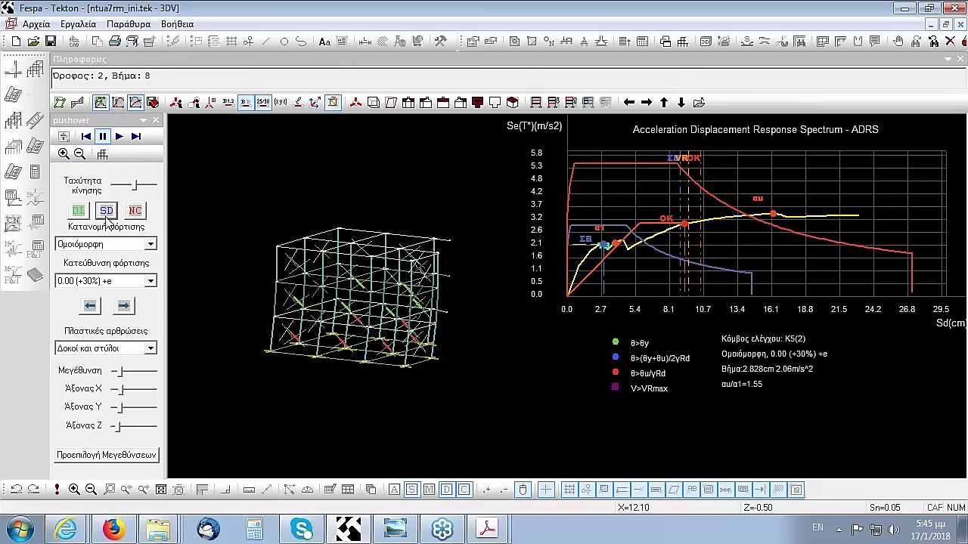
{"action": "left_click", "coordinate": [135, 212]}
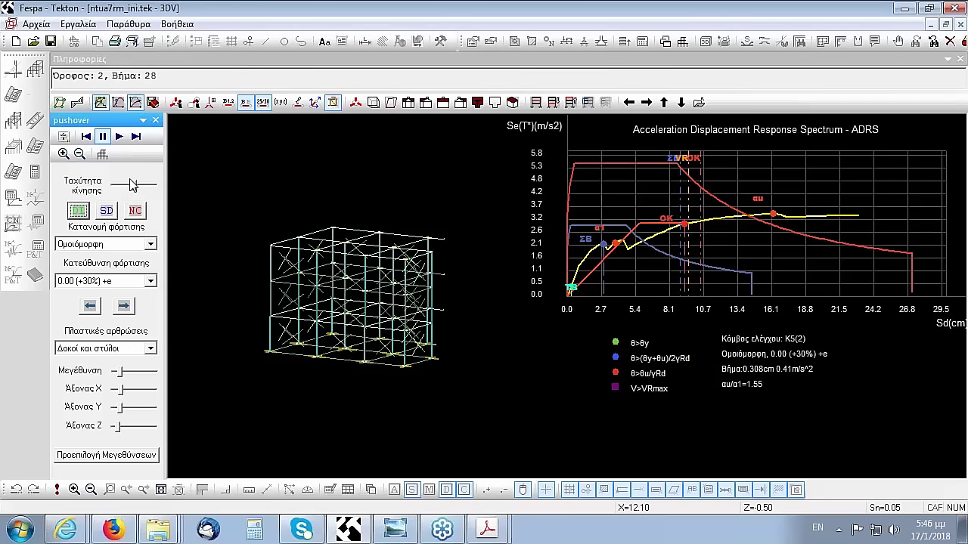
{"action": "left_click", "coordinate": [119, 138]}
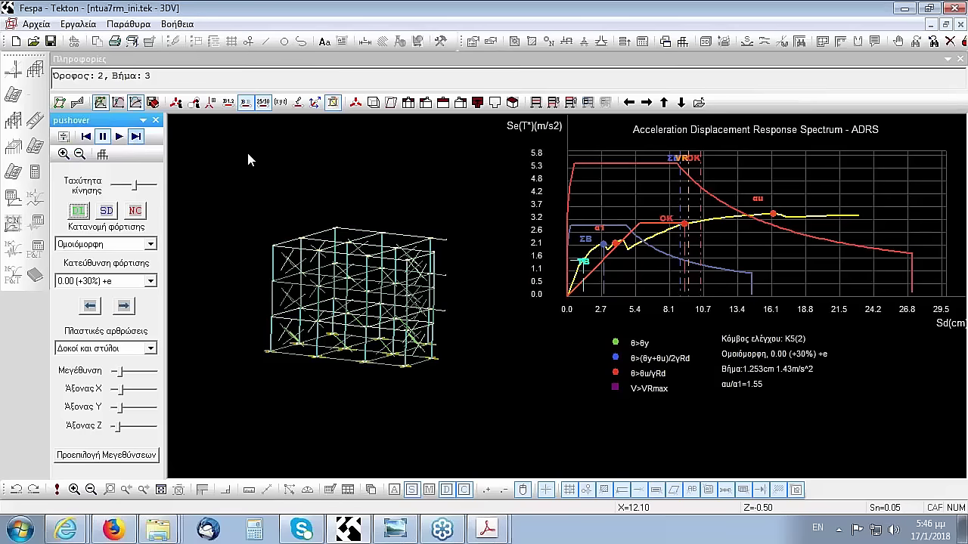
{"action": "scroll", "coordinate": [274, 165], "scroll_direction": "up", "scroll_amount": 2}
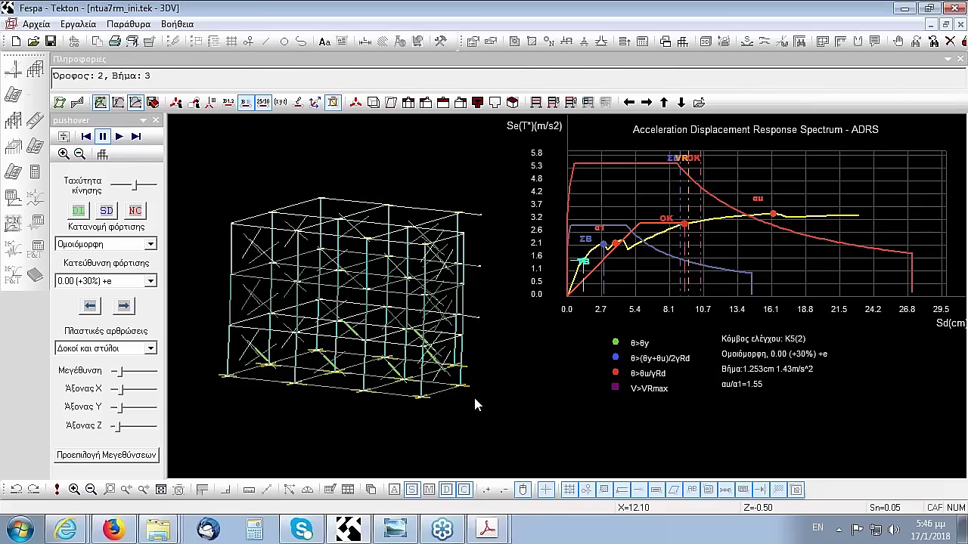
{"action": "left_click_drag", "start_coordinate": [471, 249], "coordinate": [469, 255]}
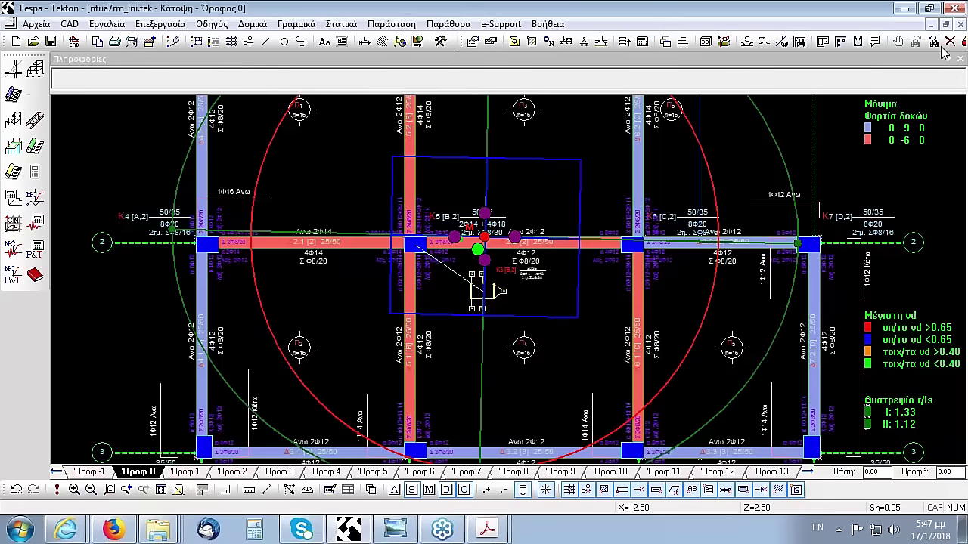
Hide the analysis result overlays on the floor 0 plan and examine column K5's reinforcement detail
{"action": "left_click", "coordinate": [464, 490]}
{"action": "scroll", "coordinate": [568, 276], "scroll_direction": "up", "scroll_amount": 1}
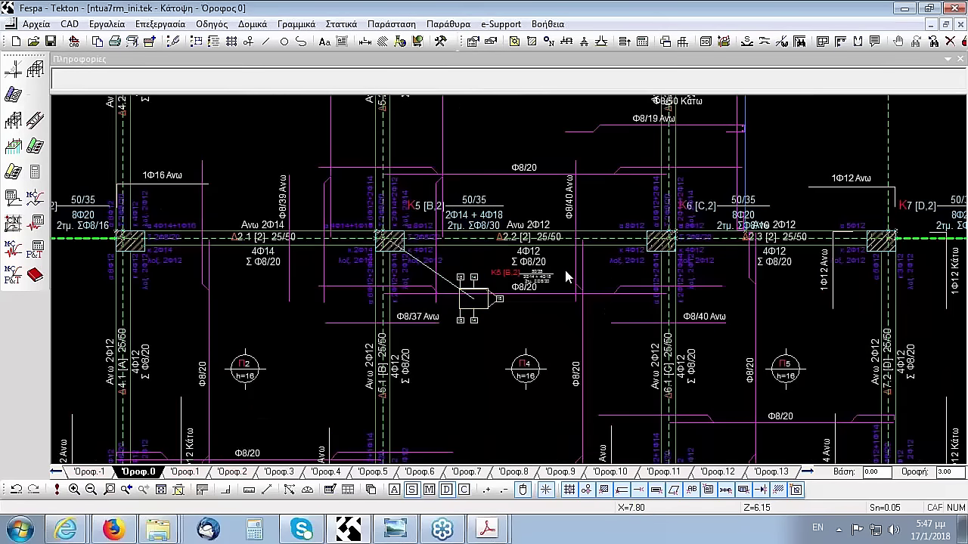
{"action": "scroll", "coordinate": [569, 277], "scroll_direction": "up", "scroll_amount": 1}
{"action": "scroll", "coordinate": [526, 306], "scroll_direction": "up", "scroll_amount": 1}
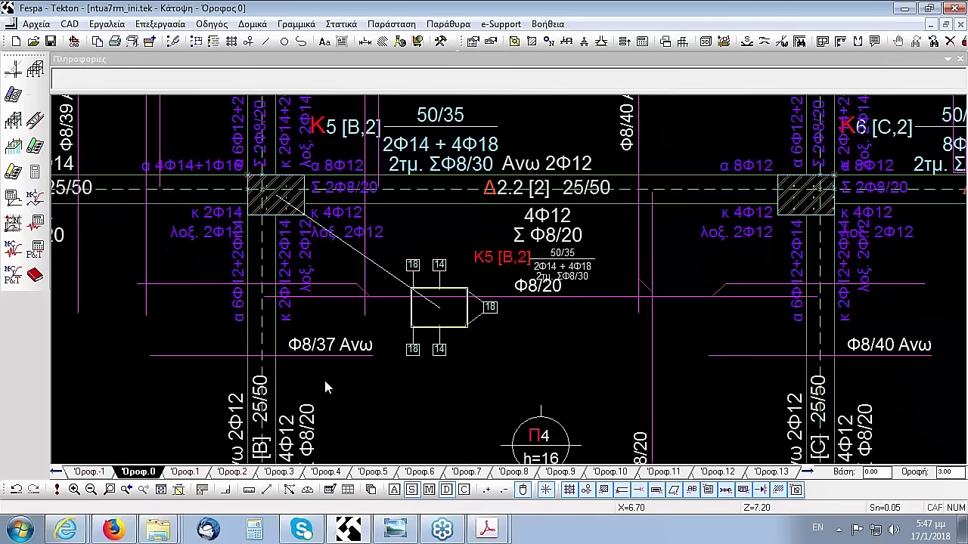
{"action": "scroll", "coordinate": [360, 331], "scroll_direction": "up", "scroll_amount": 1}
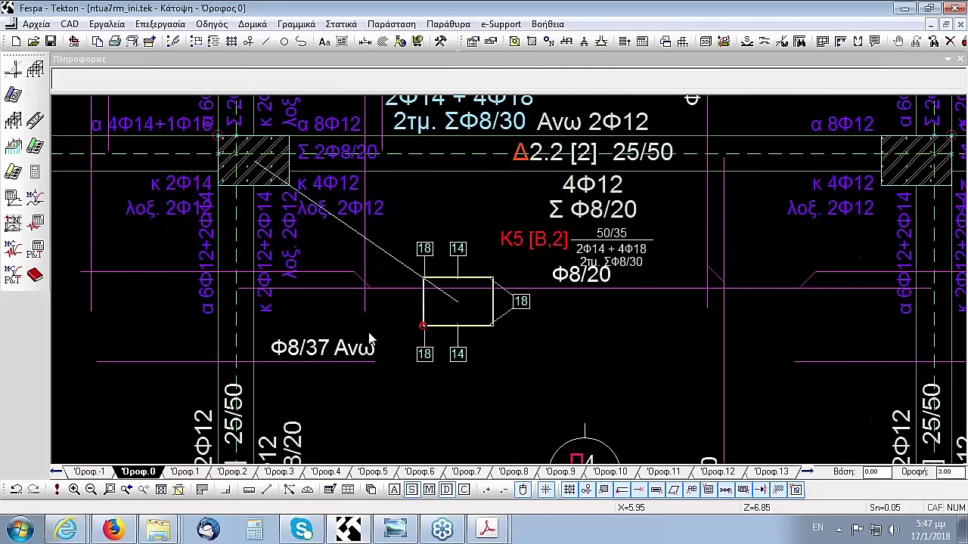
Reopen the solution results to review the errors reported for column K5, then close them
{"action": "left_click", "coordinate": [107, 23]}
{"action": "left_click", "coordinate": [117, 233]}
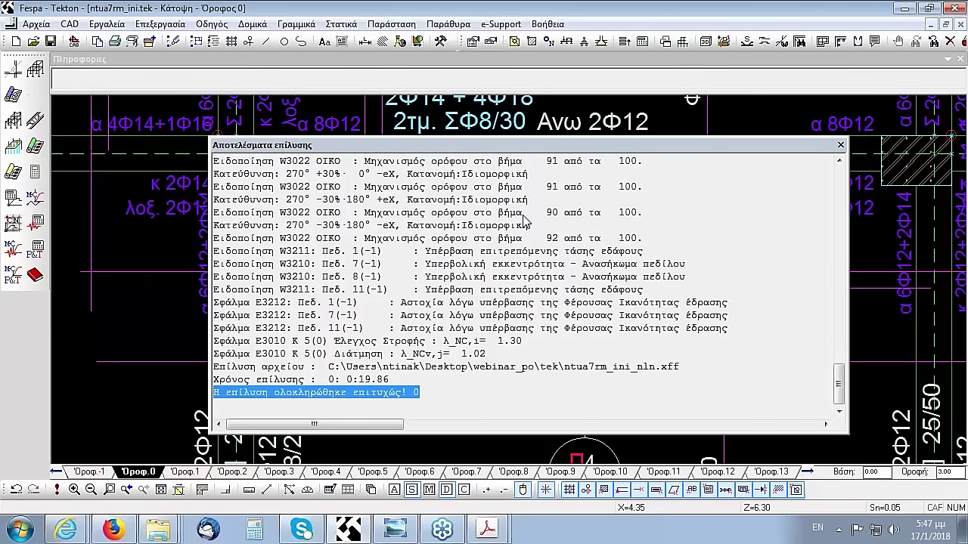
{"action": "left_click", "coordinate": [841, 146]}
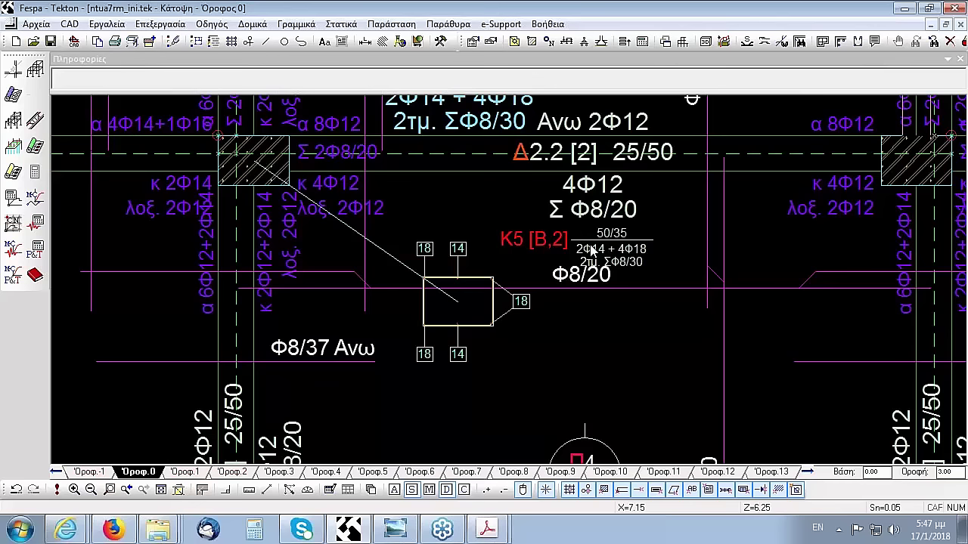
Switch to the floor 2 plan and examine column K5's section and reinforcement there
{"action": "left_click", "coordinate": [232, 472]}
{"action": "scroll", "coordinate": [499, 306], "scroll_direction": "up", "scroll_amount": 1}
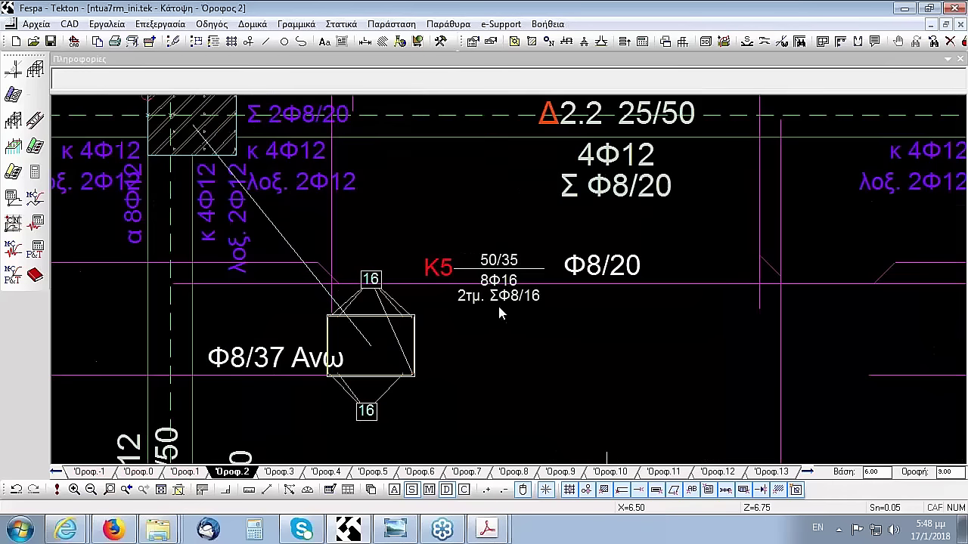
{"action": "scroll", "coordinate": [499, 306], "scroll_direction": "down", "scroll_amount": 1}
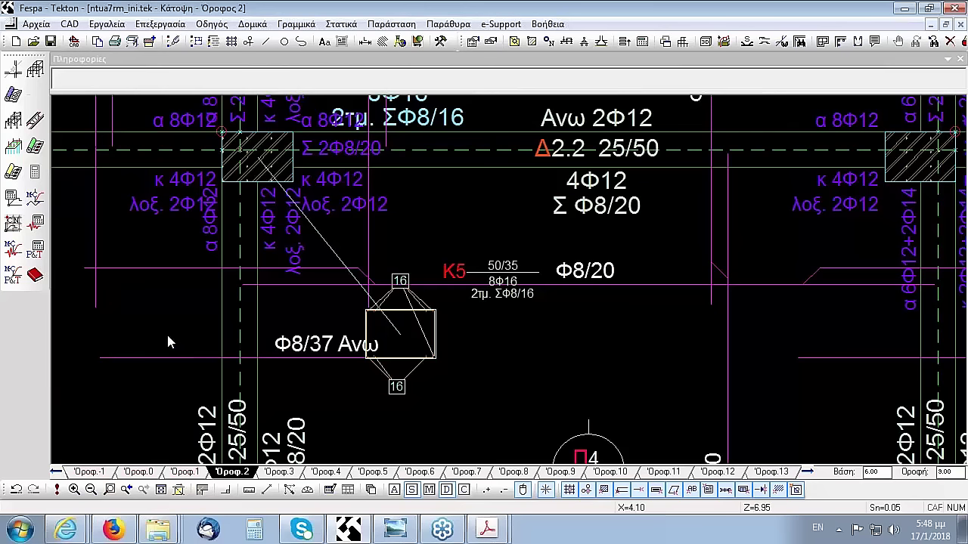
{"action": "scroll", "coordinate": [168, 342], "scroll_direction": "down", "scroll_amount": 2}
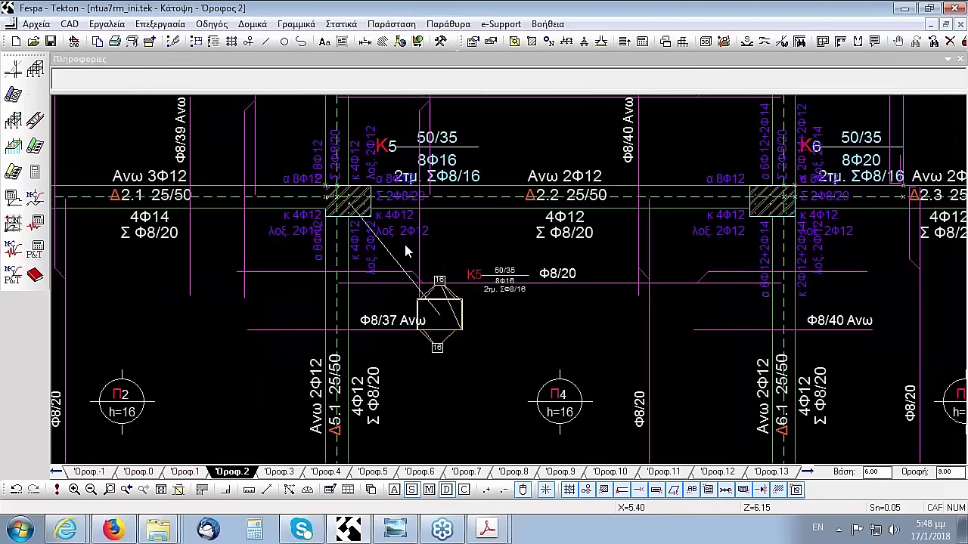
Reopen the 3D pushover view with the ADRS diagram and dock the pushover controls beside the model
{"action": "left_click", "coordinate": [682, 43]}
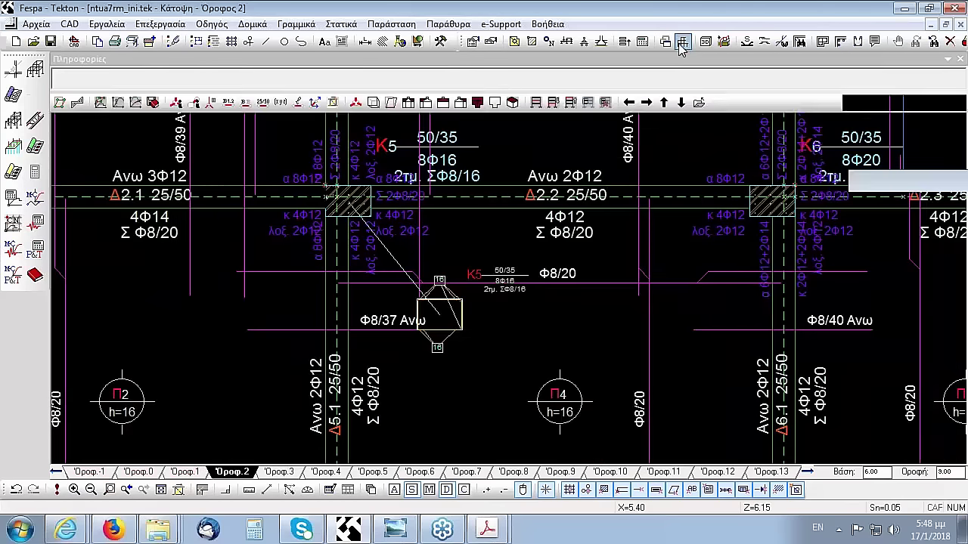
{"action": "left_click", "coordinate": [100, 102]}
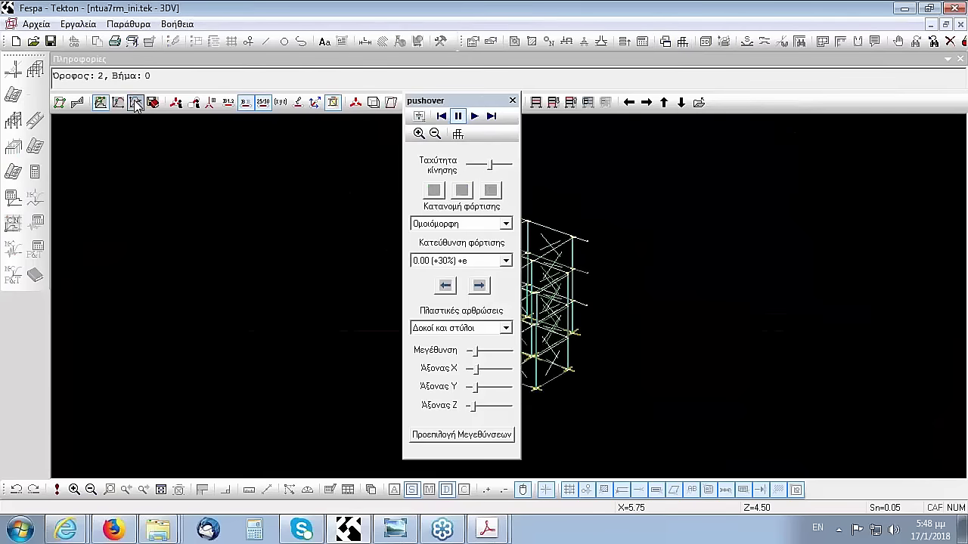
{"action": "left_click", "coordinate": [135, 102]}
{"action": "left_click_drag", "start_coordinate": [479, 101], "coordinate": [83, 129]}
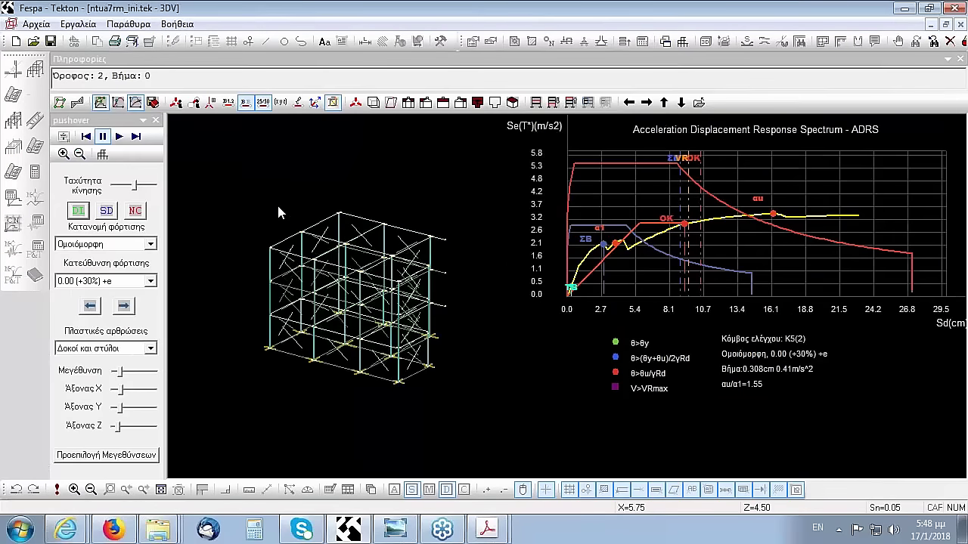
Advance the pushover to step 3 and enlarge the ADRS diagram
{"action": "left_click", "coordinate": [135, 137]}
{"action": "left_click", "coordinate": [134, 137]}
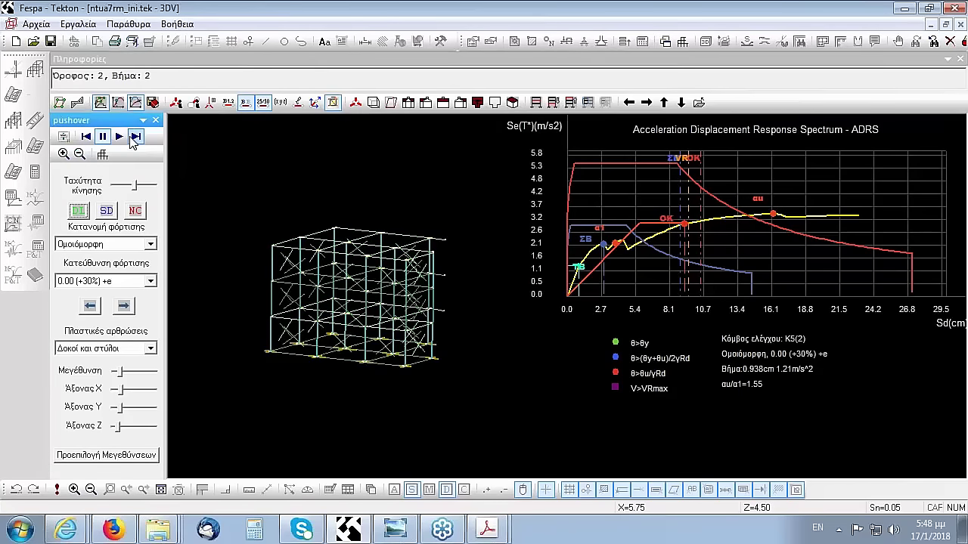
{"action": "left_click", "coordinate": [135, 138]}
{"action": "left_click", "coordinate": [64, 154]}
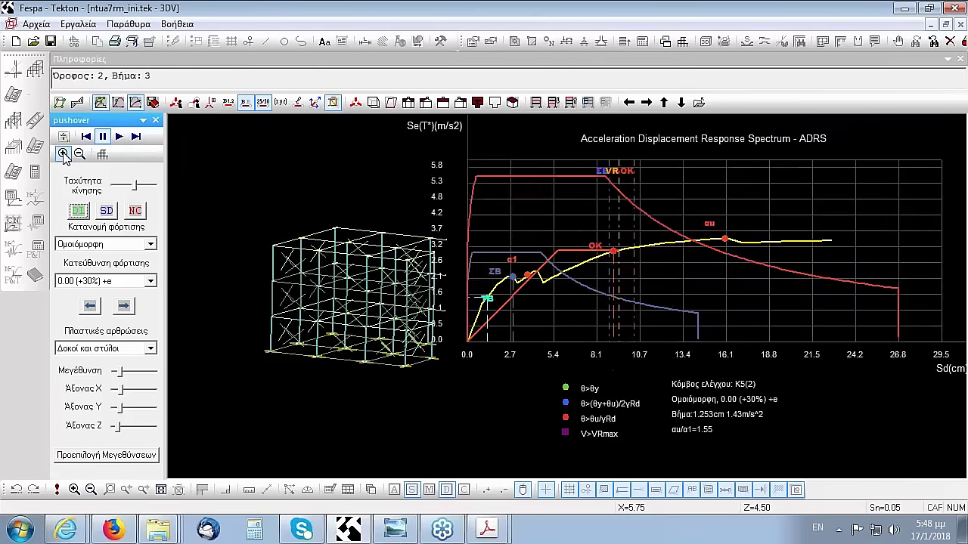
Fit the 3D frame and ADRS diagram at a readable size and advance the pushover to step 8
{"action": "left_click", "coordinate": [63, 154]}
{"action": "left_click", "coordinate": [74, 489]}
{"action": "left_click", "coordinate": [74, 488]}
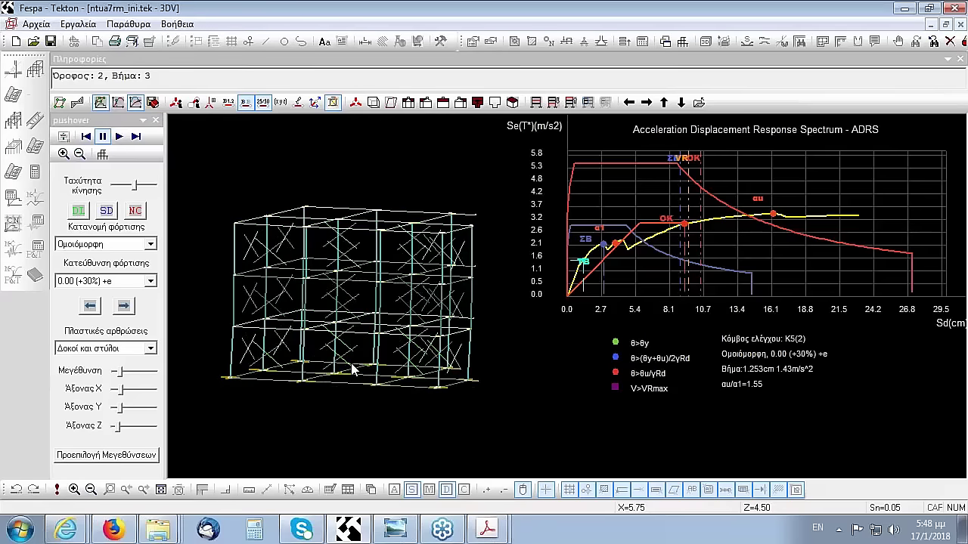
{"action": "left_click", "coordinate": [135, 138]}
{"action": "left_click", "coordinate": [134, 138]}
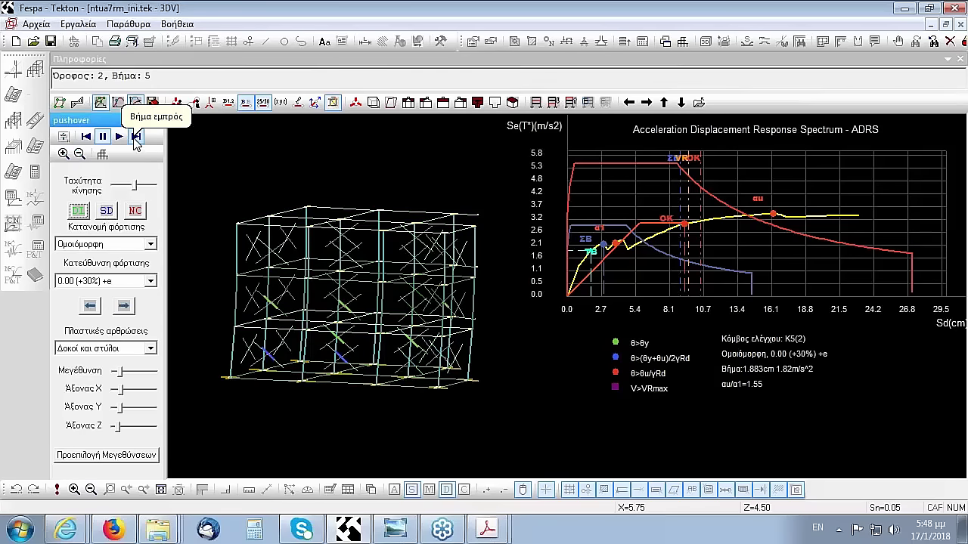
{"action": "left_click", "coordinate": [136, 136]}
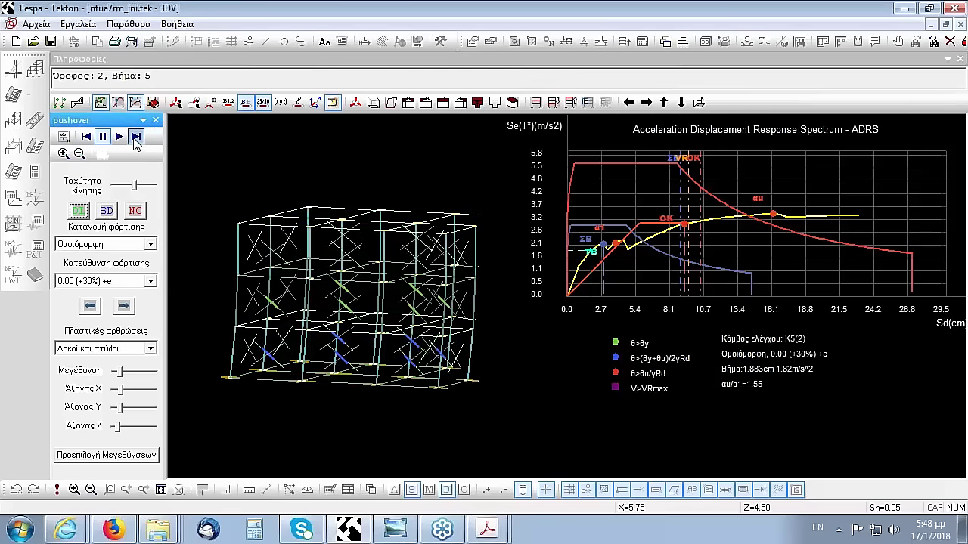
{"action": "left_click", "coordinate": [136, 136]}
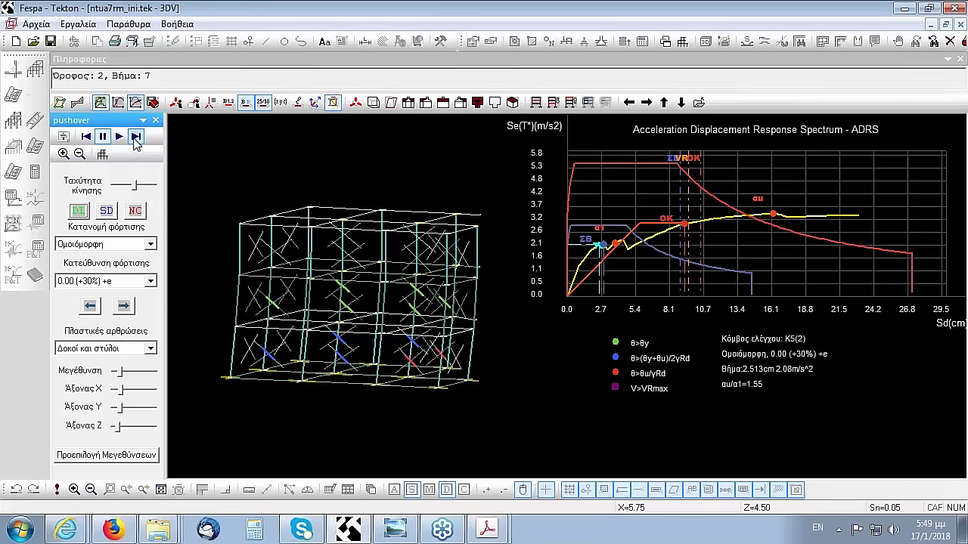
{"action": "left_click", "coordinate": [137, 136]}
{"action": "left_click", "coordinate": [137, 136]}
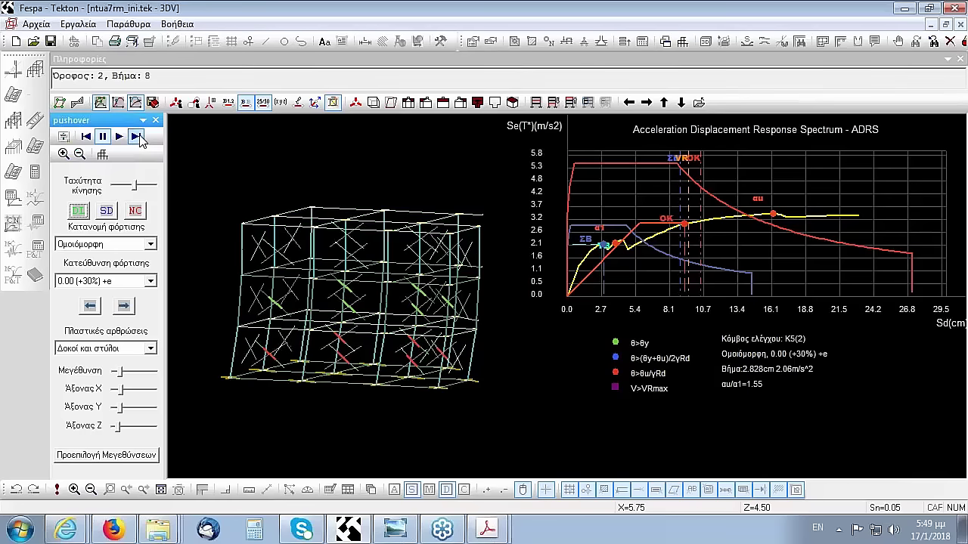
Advance the pushover to step 13 to examine how damage spreads through the infills and members
{"action": "left_click", "coordinate": [137, 136]}
{"action": "left_click", "coordinate": [137, 136]}
{"action": "left_click", "coordinate": [137, 136]}
{"action": "left_click", "coordinate": [137, 136]}
{"action": "left_click", "coordinate": [137, 136]}
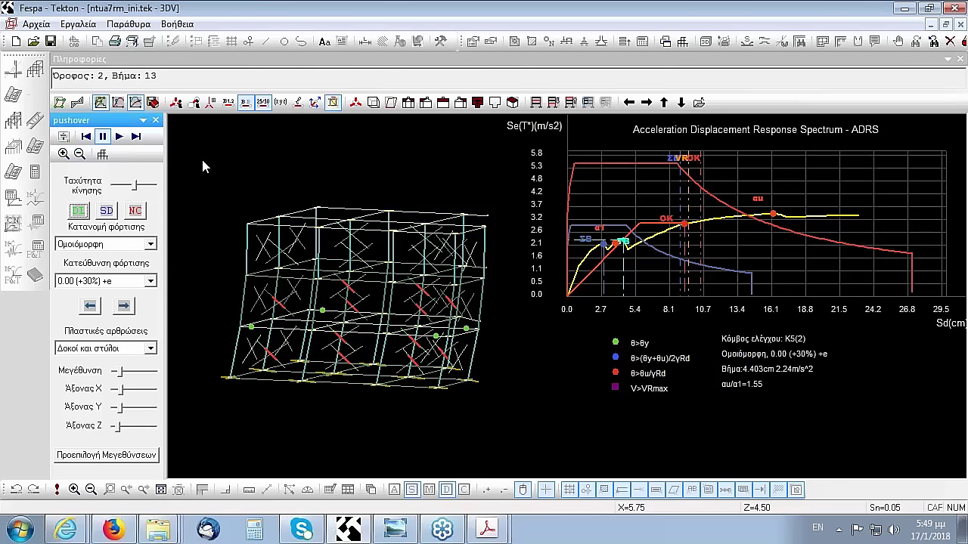
Advance the pushover to step 27 and compare the deformed frame with the ADRS curve
{"action": "left_click", "coordinate": [136, 137]}
{"action": "left_click", "coordinate": [136, 137]}
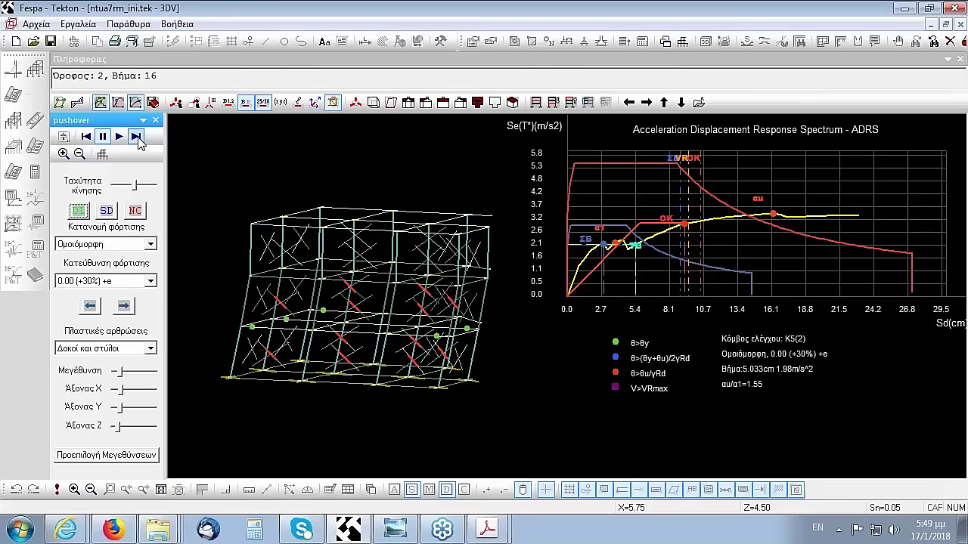
{"action": "left_click", "coordinate": [136, 137]}
{"action": "left_click", "coordinate": [137, 137]}
{"action": "left_click", "coordinate": [136, 136]}
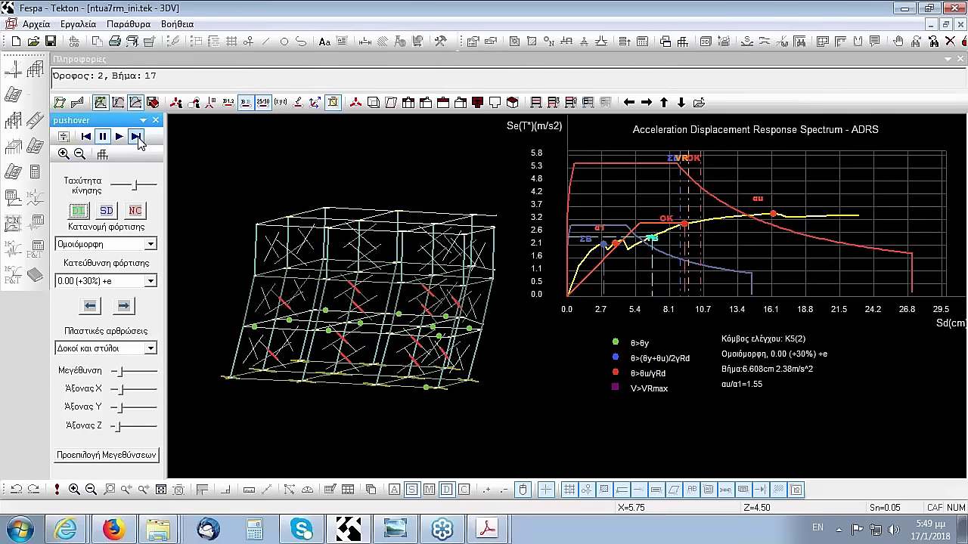
{"action": "left_click", "coordinate": [137, 137]}
{"action": "left_click", "coordinate": [136, 137]}
{"action": "left_click", "coordinate": [136, 136]}
{"action": "left_click", "coordinate": [136, 136]}
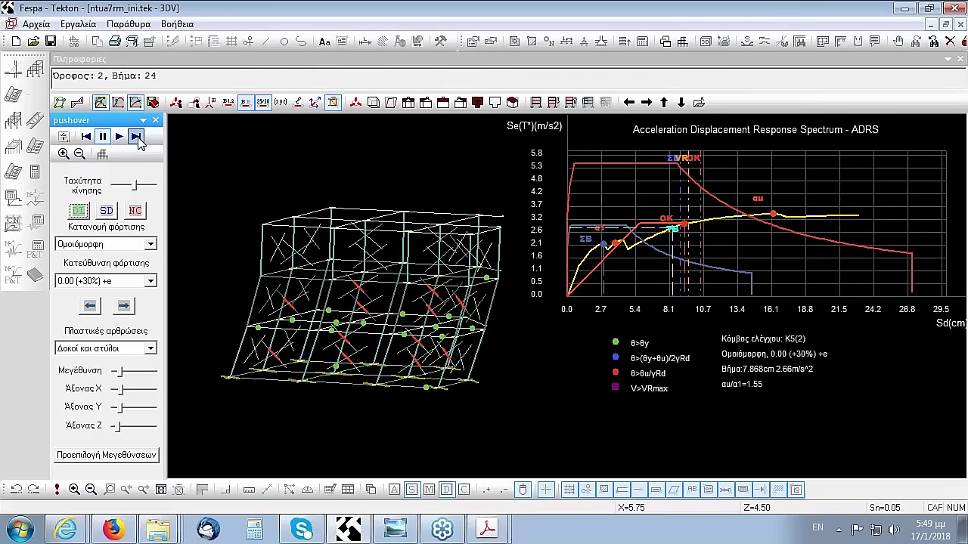
{"action": "left_click", "coordinate": [136, 137]}
{"action": "left_click", "coordinate": [136, 137]}
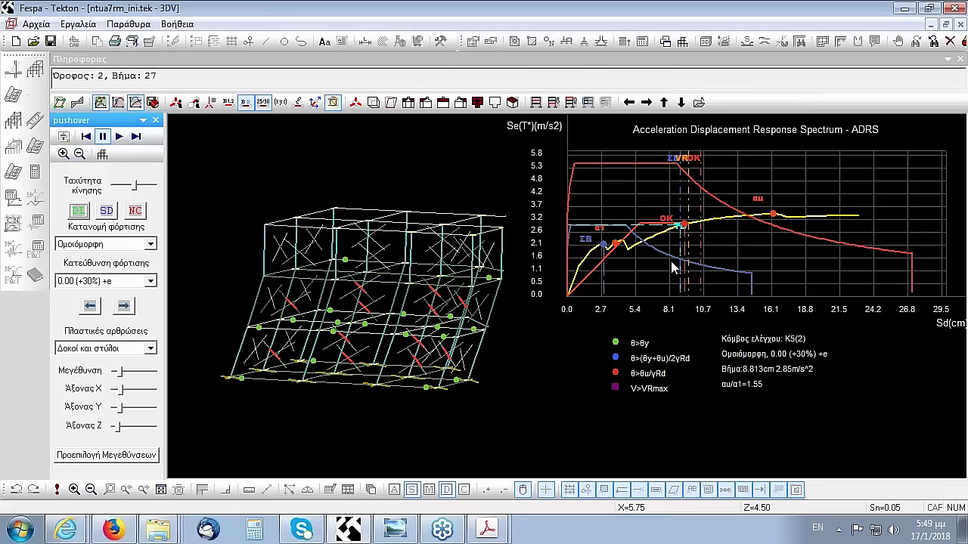
Hide the infill diagonals, advance the pushover to step 32 and orbit the frame to inspect its column hinges
{"action": "left_click", "coordinate": [332, 102]}
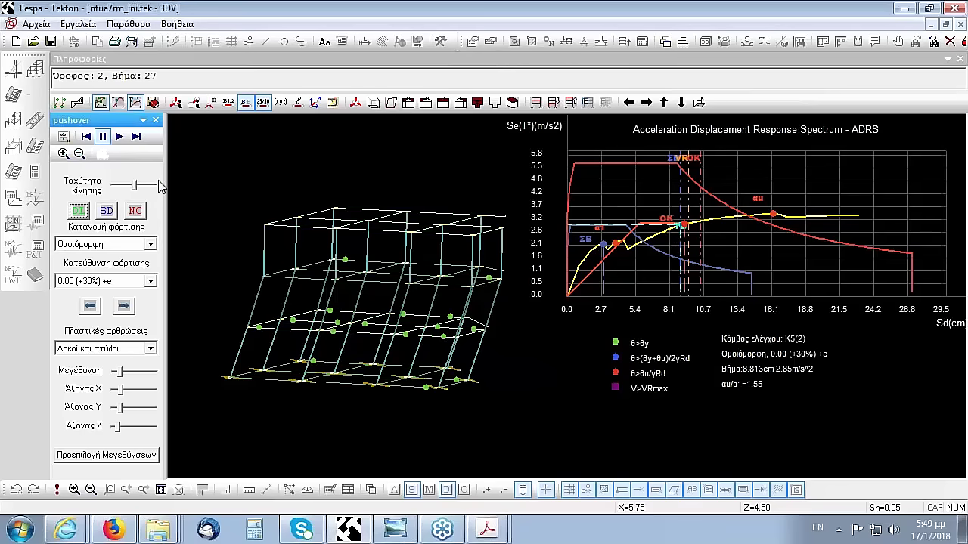
{"action": "left_click", "coordinate": [137, 136]}
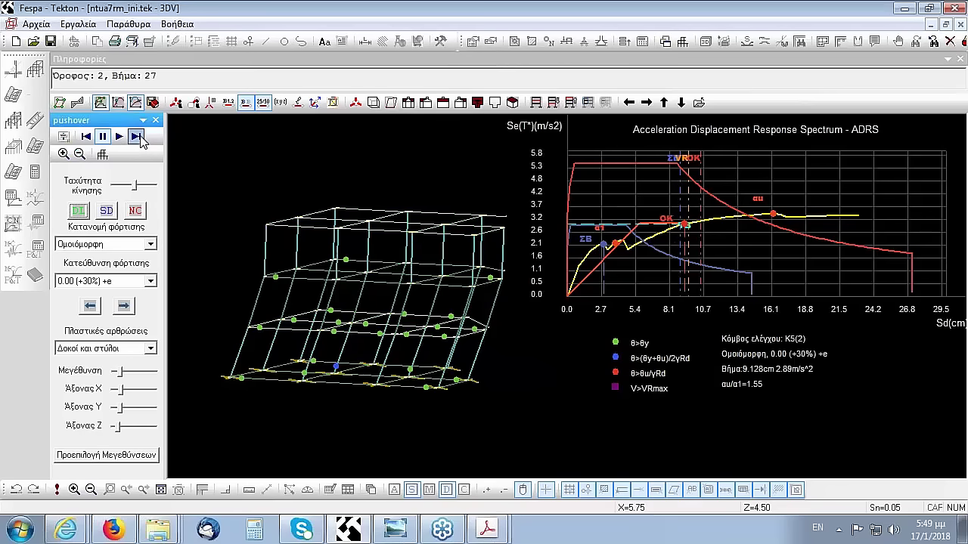
{"action": "left_click", "coordinate": [136, 136]}
{"action": "left_click", "coordinate": [136, 137]}
{"action": "left_click", "coordinate": [136, 136]}
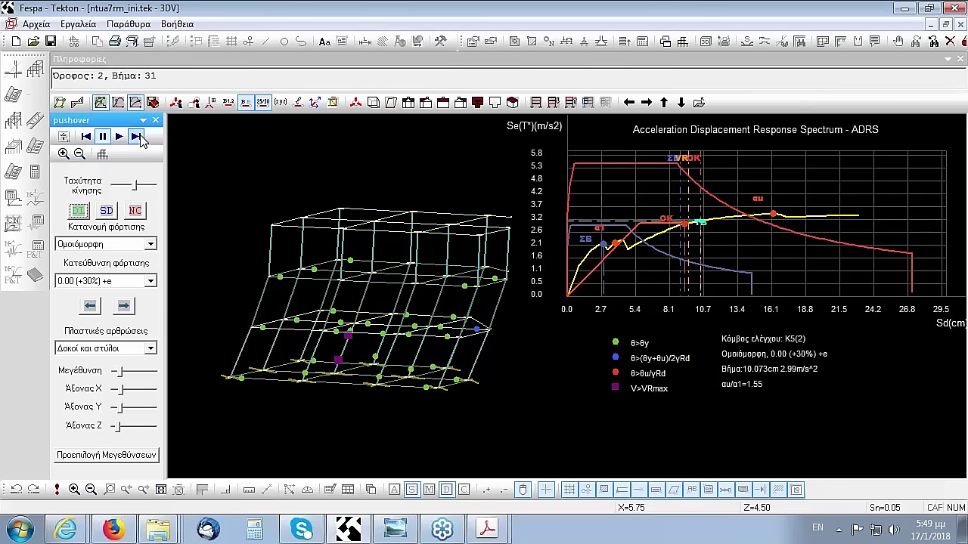
{"action": "left_click", "coordinate": [136, 136]}
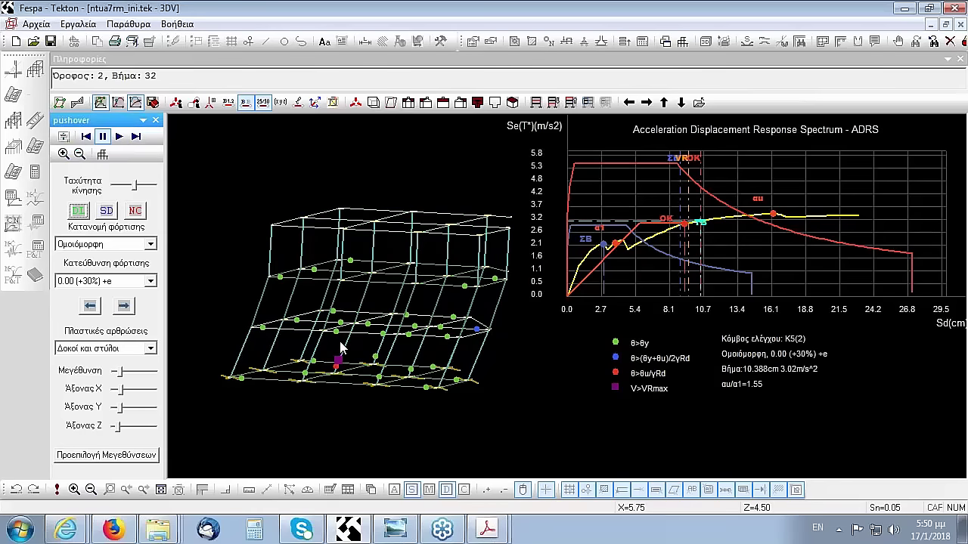
{"action": "middle_click_drag", "start_coordinate": [356, 376], "coordinate": [355, 358]}
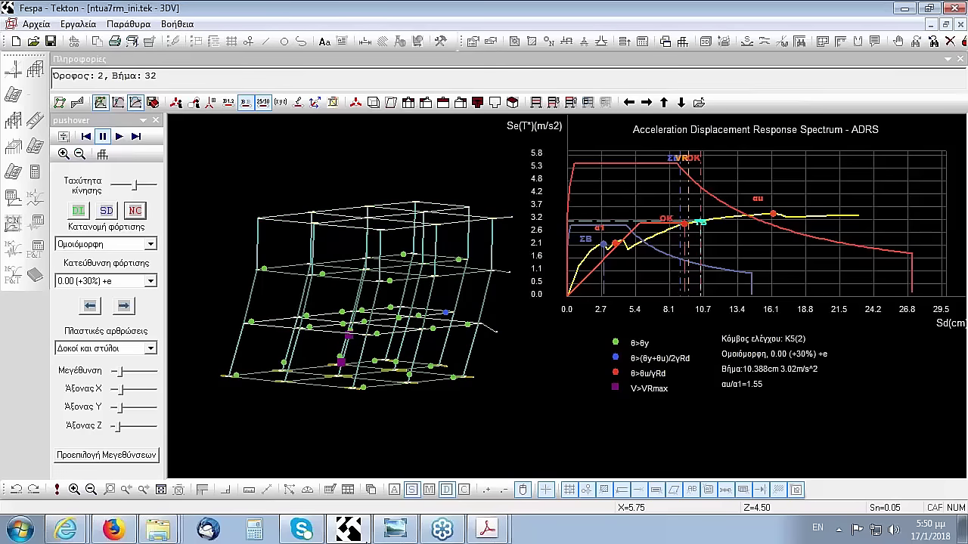
Switch to Windows Photo Viewer and show the soft-storey infill slide 7_malakos_orofos.jpg
{"action": "left_click", "coordinate": [395, 529]}
{"action": "left_click", "coordinate": [521, 494]}
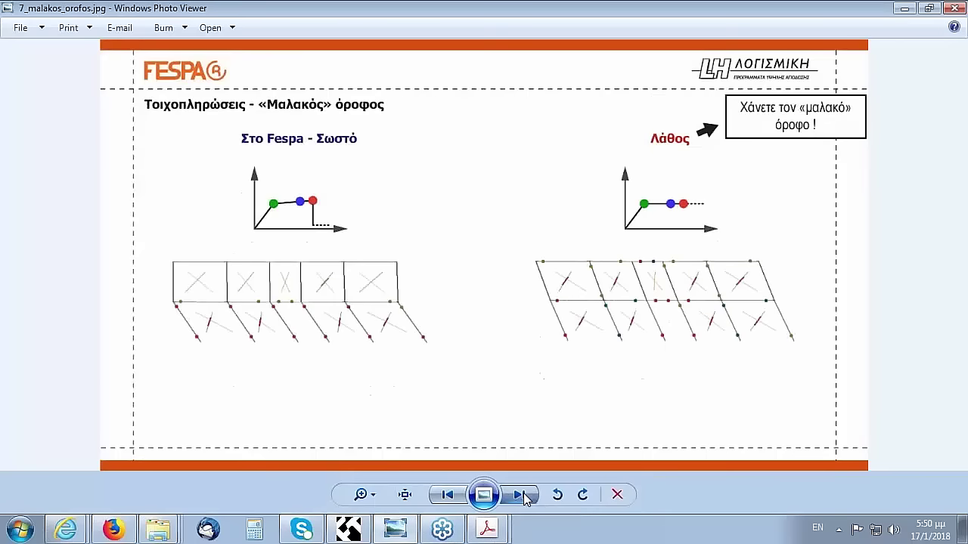
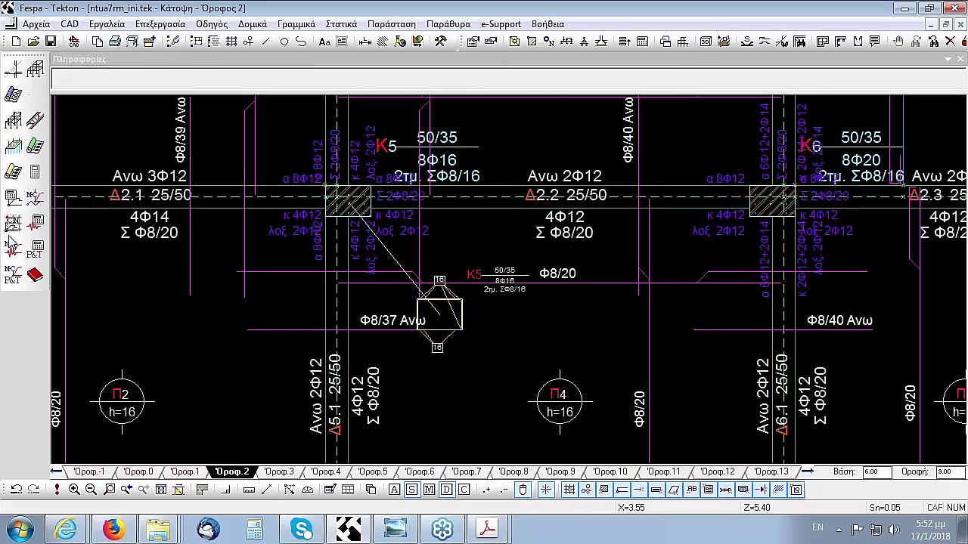
Open the structural study report with all its sections loaded and apply the Εκτεταμένη filter set
{"action": "left_click", "coordinate": [35, 275]}
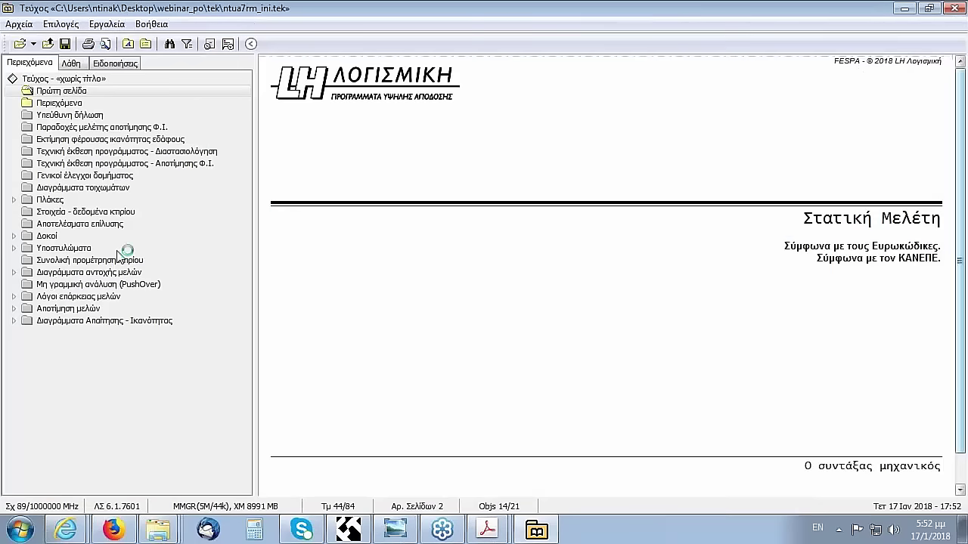
{"action": "left_click", "coordinate": [47, 43]}
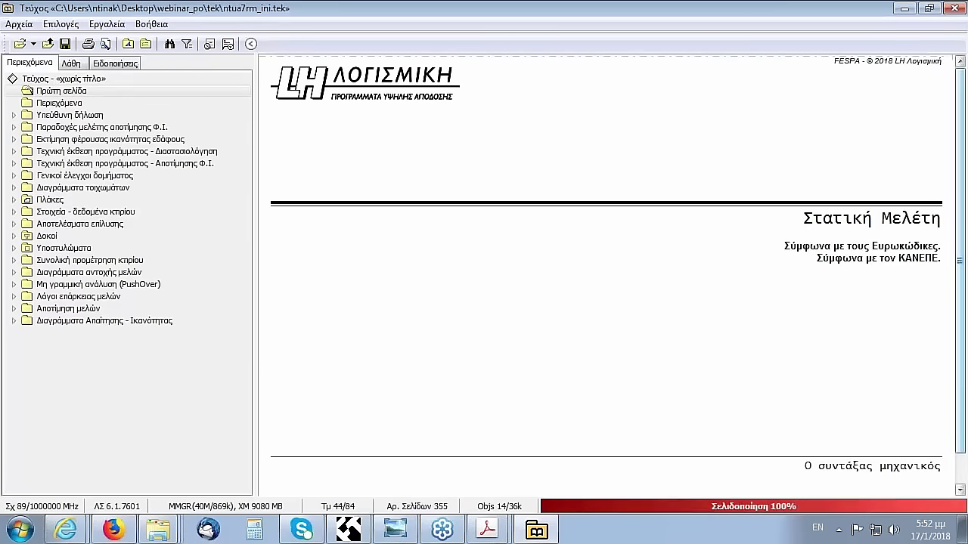
{"action": "left_click", "coordinate": [186, 44]}
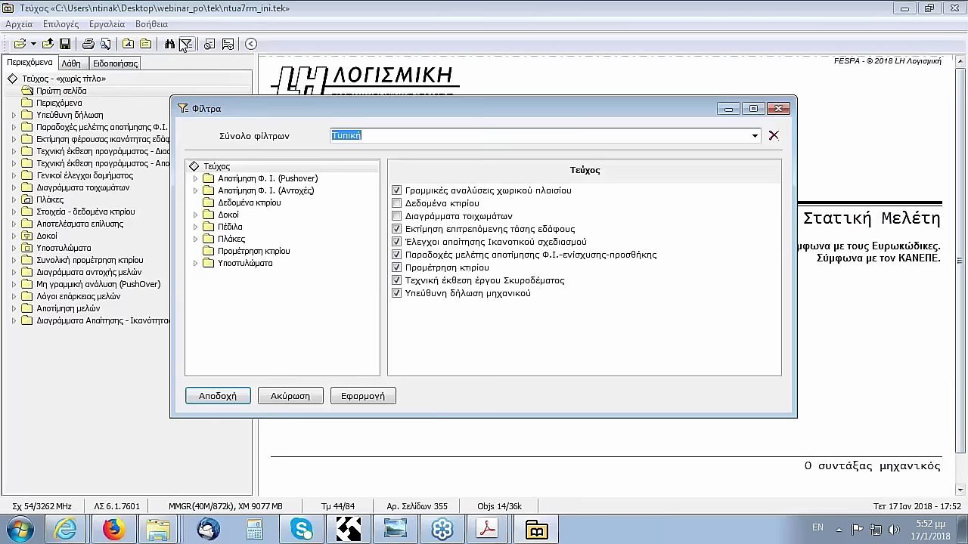
{"action": "left_click", "coordinate": [755, 136]}
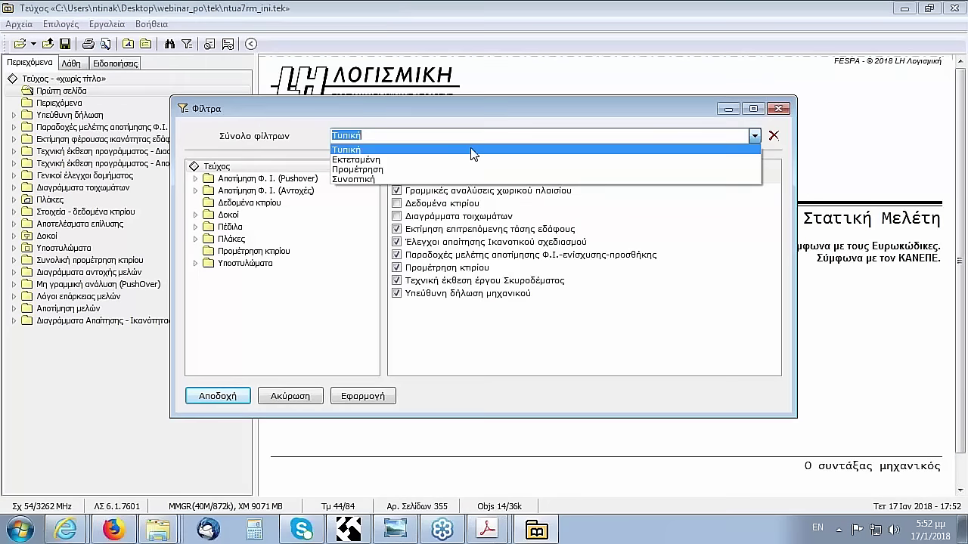
{"action": "left_click", "coordinate": [445, 156]}
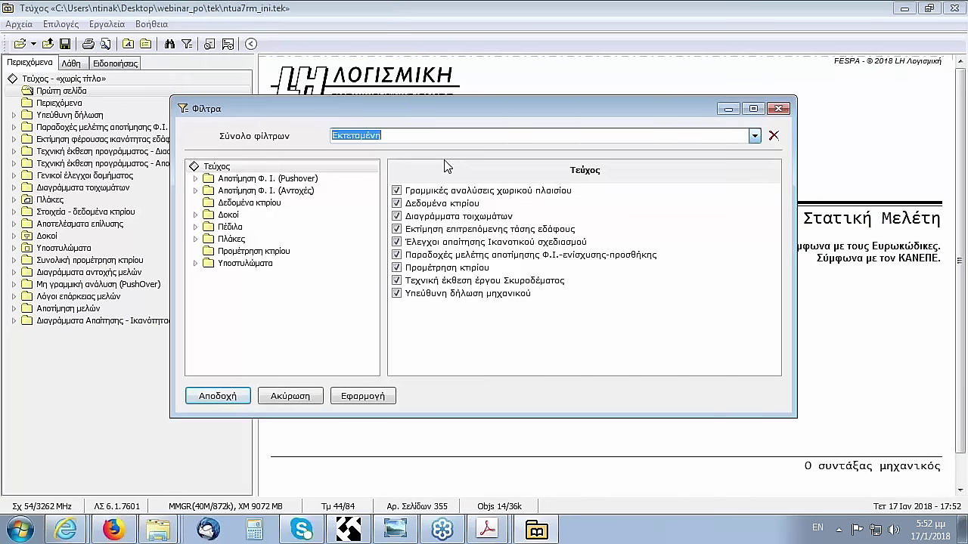
{"action": "left_click", "coordinate": [376, 401]}
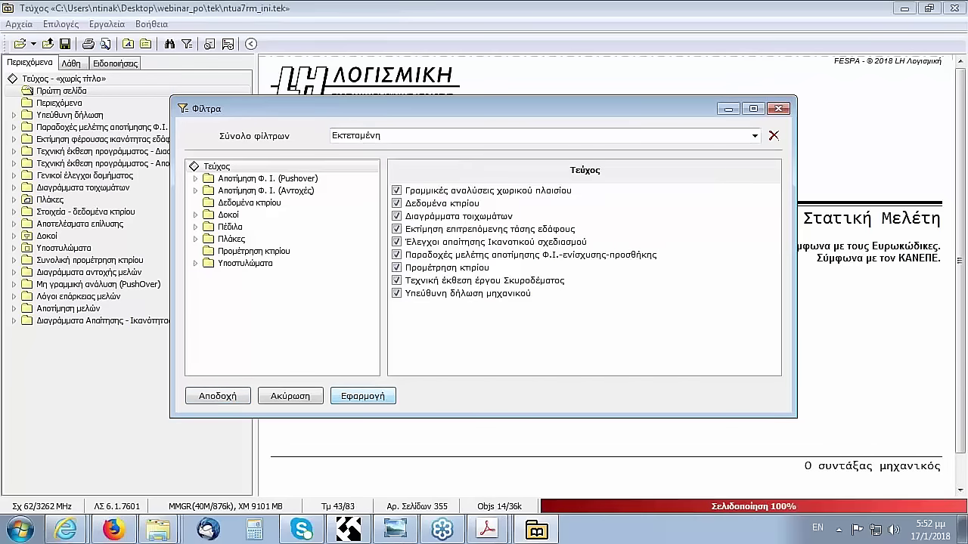
{"action": "left_click", "coordinate": [222, 398]}
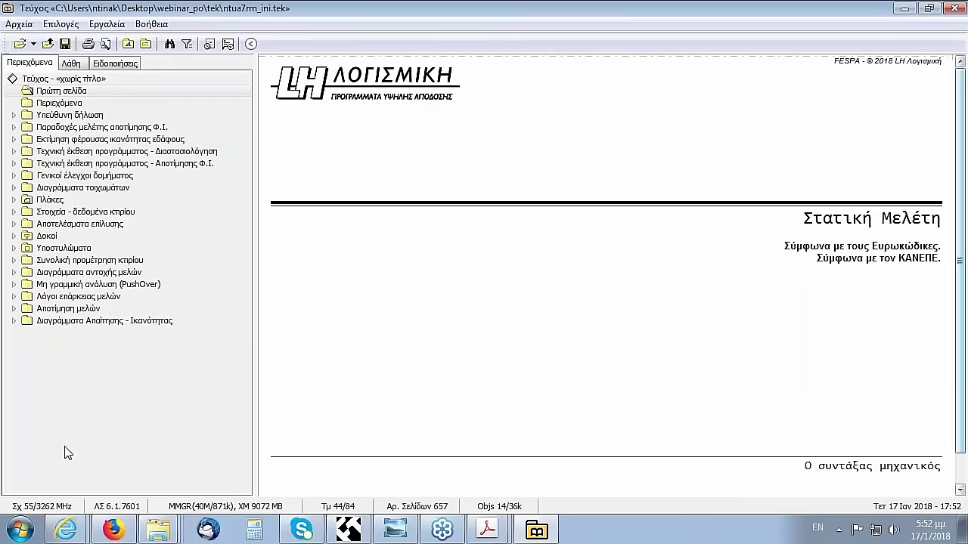
Open the beam section of the member strength diagrams and review beam Δ1.1(-1)'s capacity curves and M-φ diagrams
{"action": "double_click", "coordinate": [78, 274]}
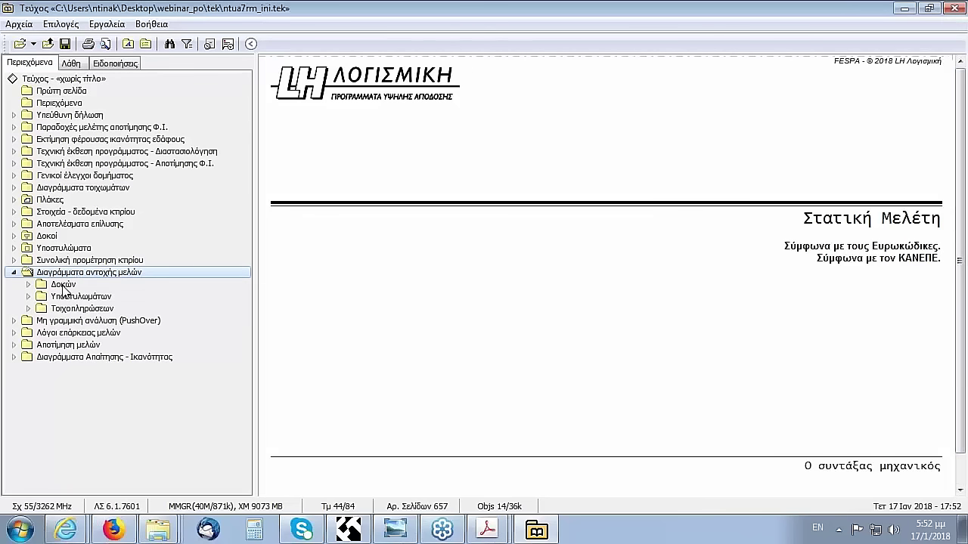
{"action": "double_click", "coordinate": [63, 286]}
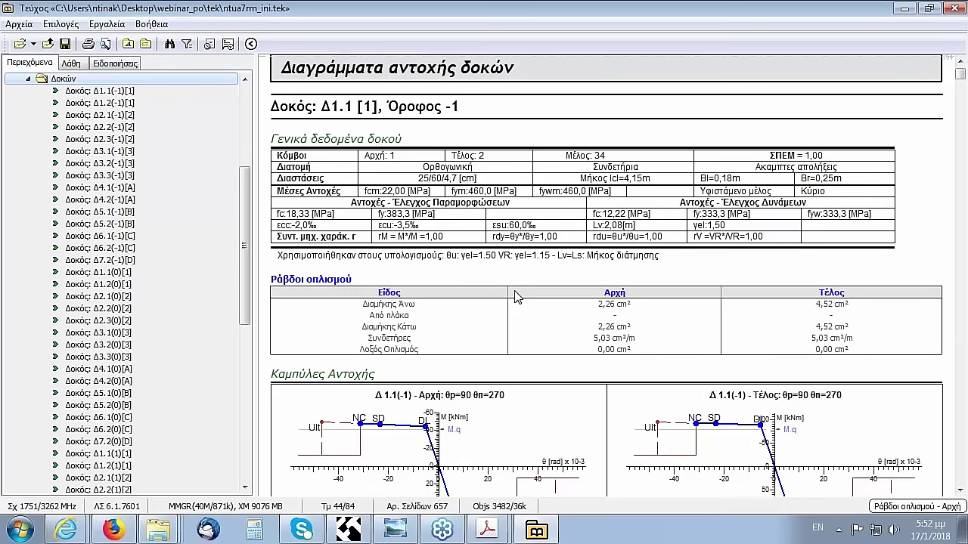
{"action": "scroll", "coordinate": [514, 295], "scroll_direction": "down", "scroll_amount": 3}
{"action": "scroll", "coordinate": [514, 296], "scroll_direction": "down", "scroll_amount": 2}
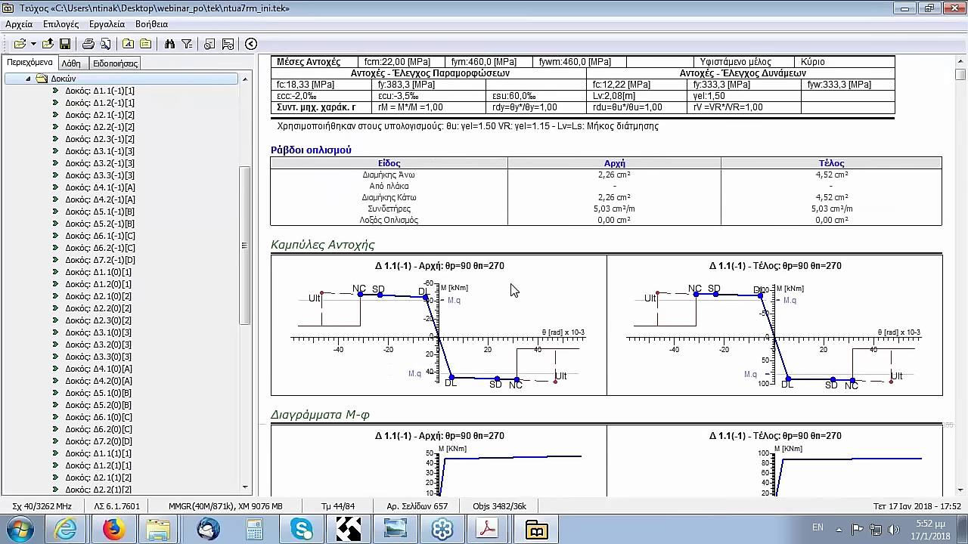
{"action": "scroll", "coordinate": [507, 283], "scroll_direction": "down", "scroll_amount": 3}
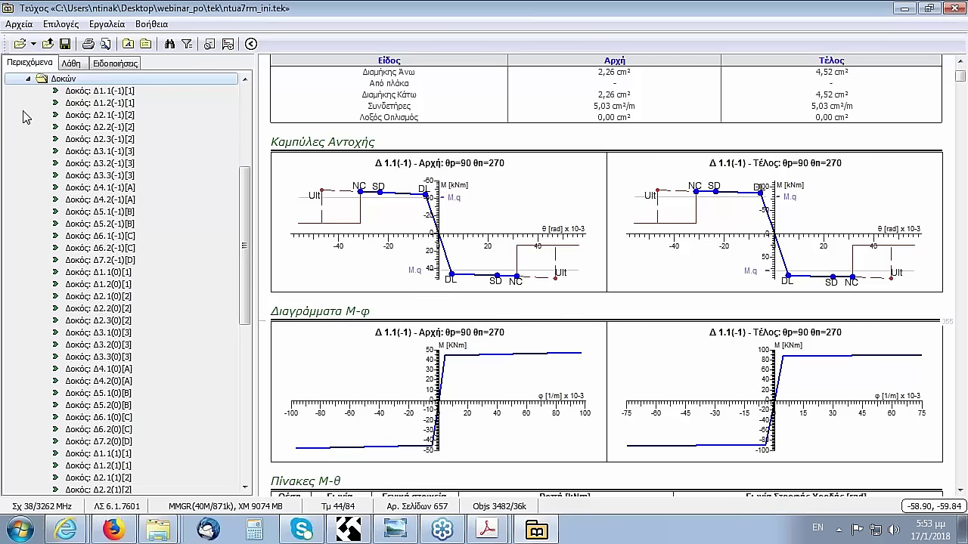
Open the column section of the strength diagrams and review column K4(0)'s My-Mz and N-M capacity curves
{"action": "left_click", "coordinate": [28, 79]}
{"action": "left_click", "coordinate": [83, 297]}
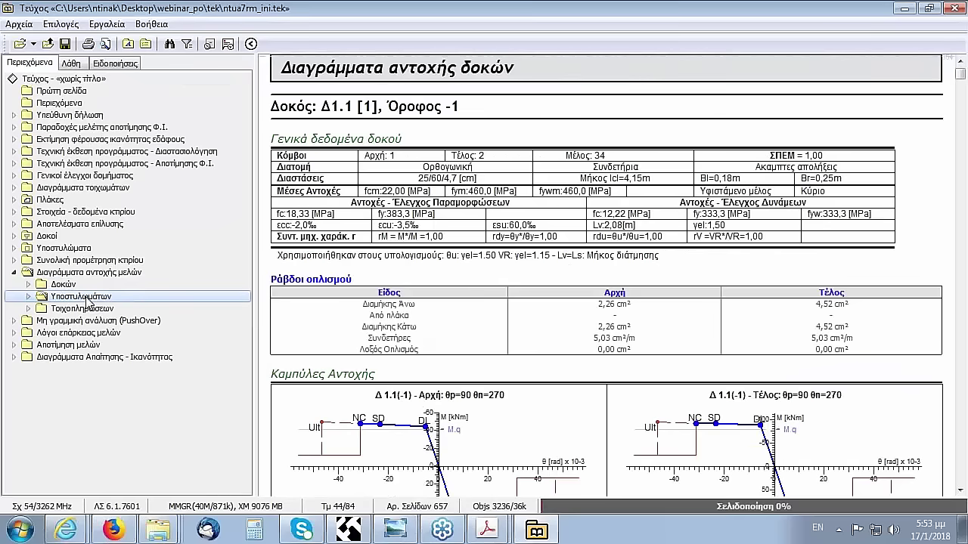
{"action": "left_click", "coordinate": [102, 202]}
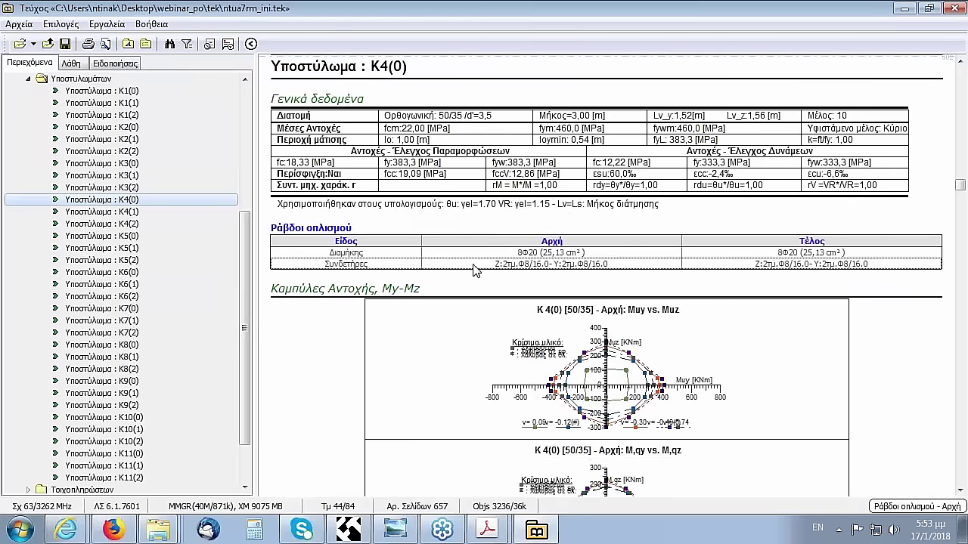
{"action": "scroll", "coordinate": [496, 257], "scroll_direction": "down", "scroll_amount": 7}
{"action": "scroll", "coordinate": [496, 257], "scroll_direction": "down", "scroll_amount": 15}
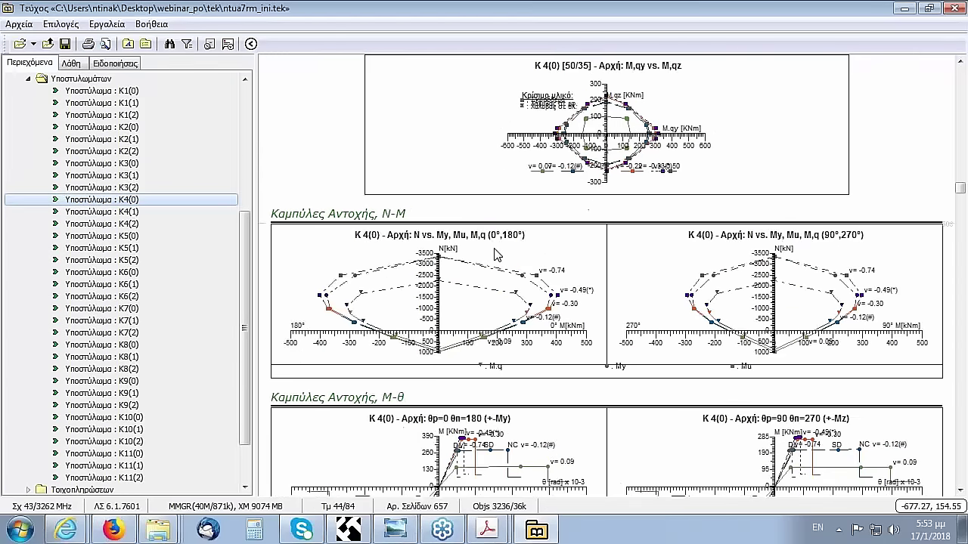
Enlarge column K4(0)'s moment-curvature diagram for the ±My direction, then close it and return to its M-θ curves
{"action": "double_click", "coordinate": [484, 296]}
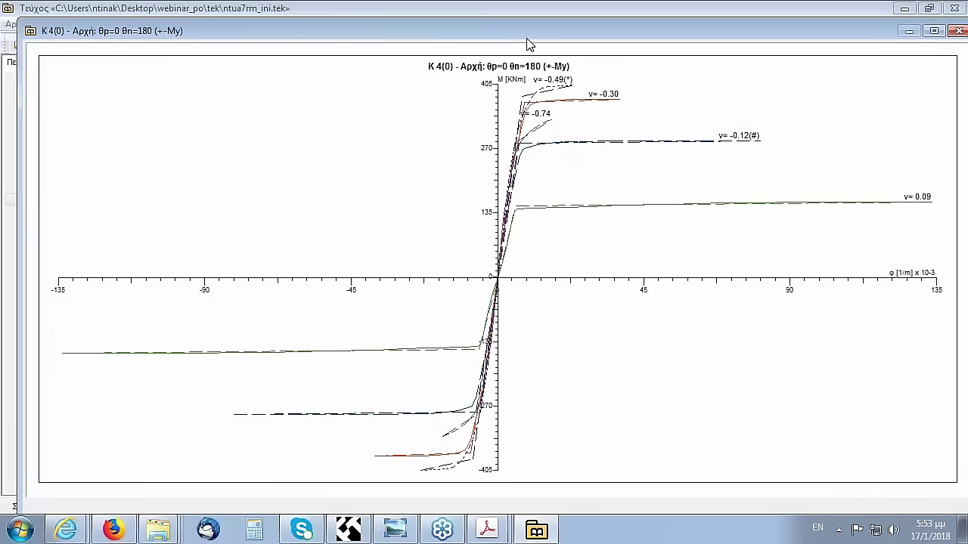
{"action": "left_click_drag", "start_coordinate": [527, 36], "coordinate": [497, 34]}
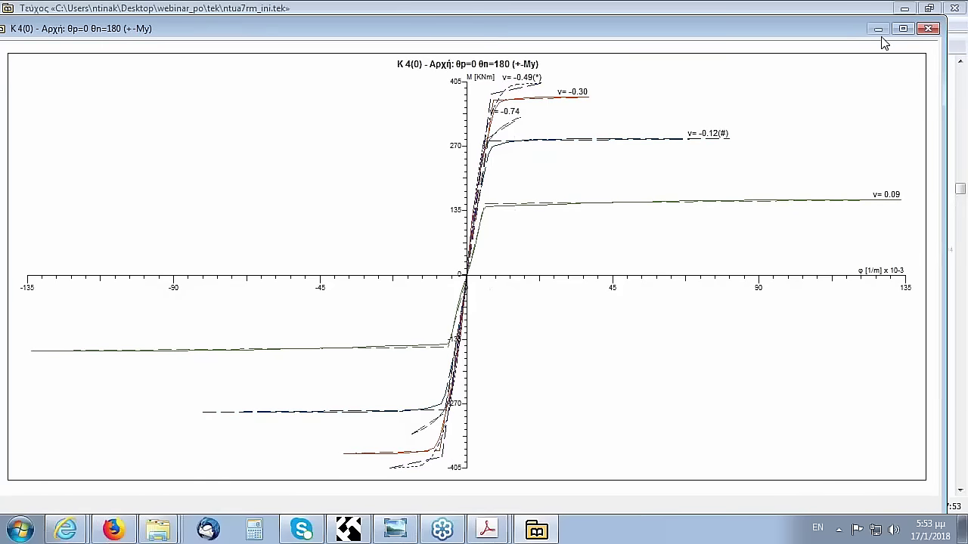
{"action": "left_click", "coordinate": [927, 29]}
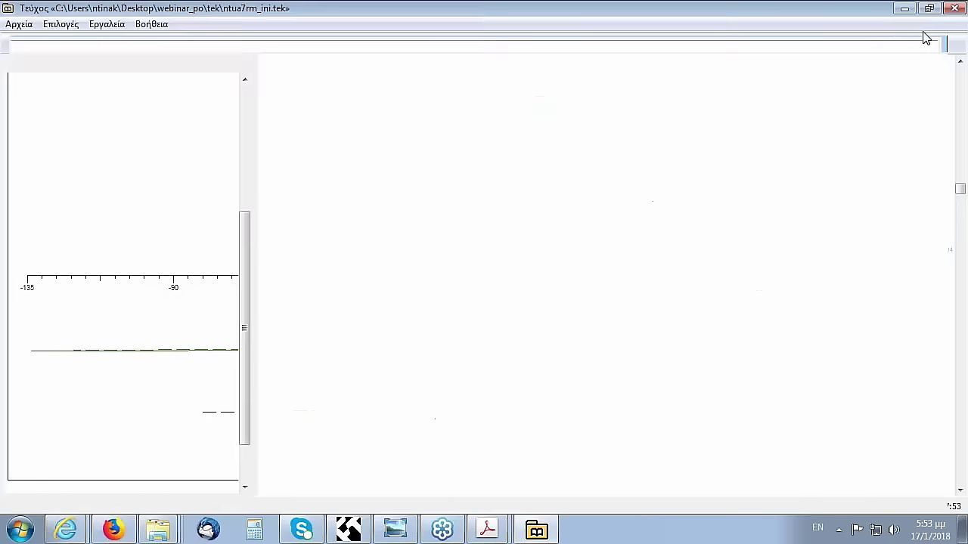
{"action": "scroll", "coordinate": [499, 115], "scroll_direction": "up", "scroll_amount": 3}
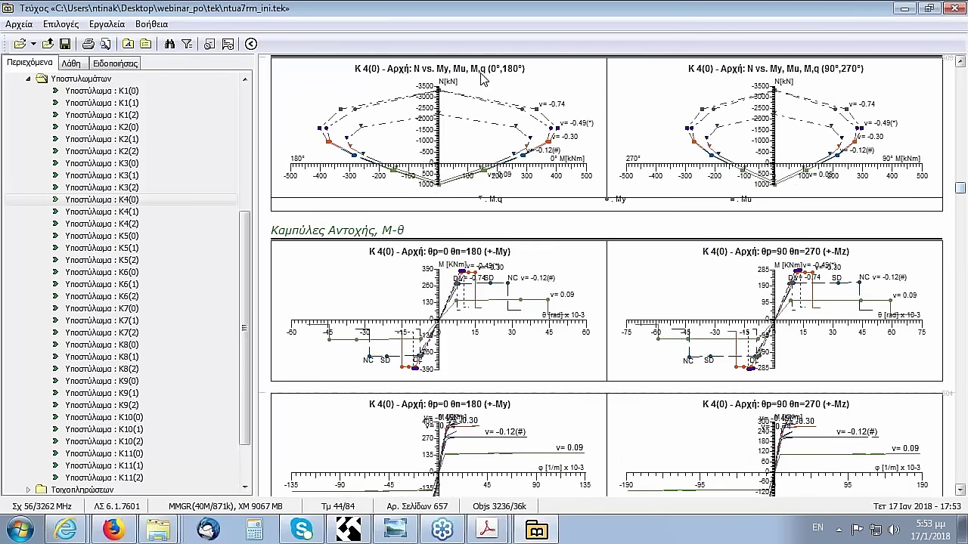
Enlarge column K4(0)'s N vs. My, Mu, M,q diagram for the 0°,180° direction, examine it and close it
{"action": "double_click", "coordinate": [484, 82]}
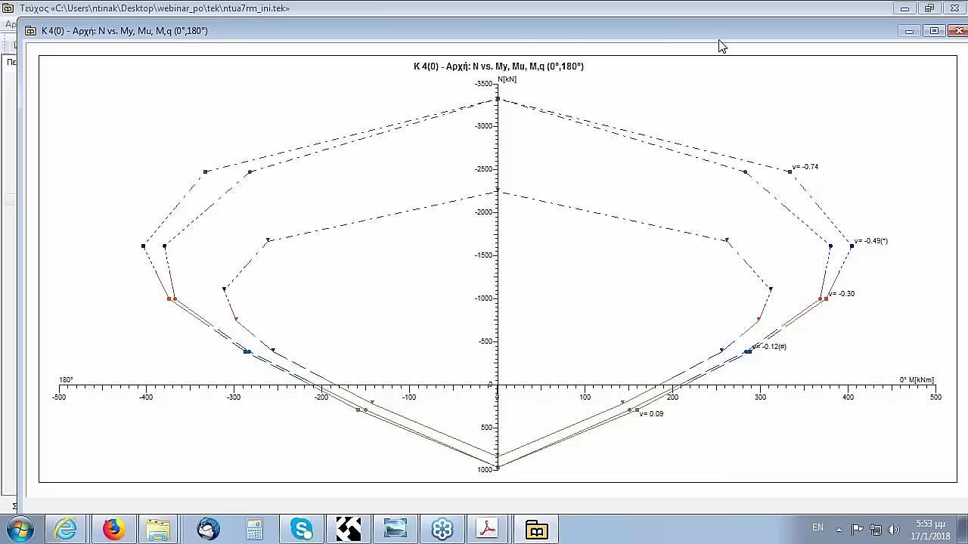
{"action": "left_click_drag", "start_coordinate": [719, 41], "coordinate": [606, 40]}
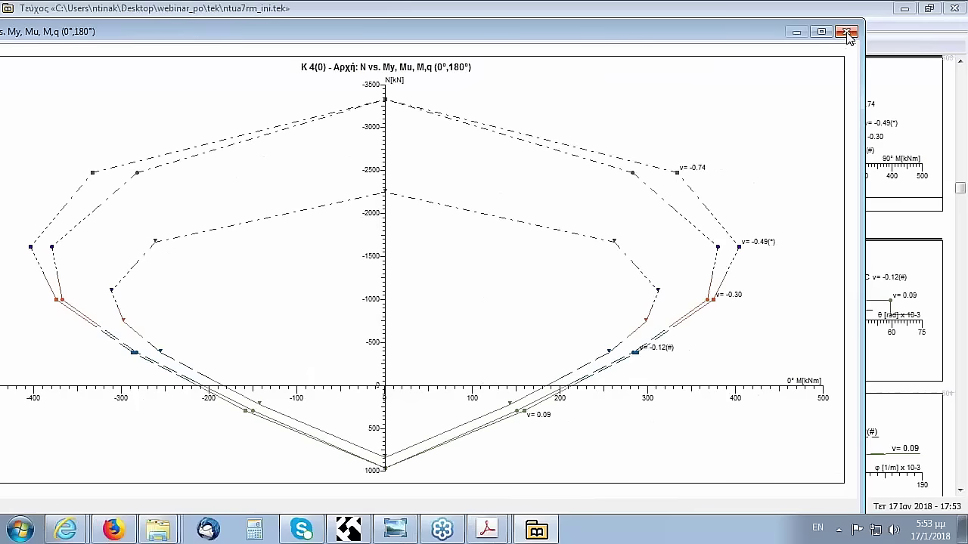
{"action": "double_click", "coordinate": [580, 33]}
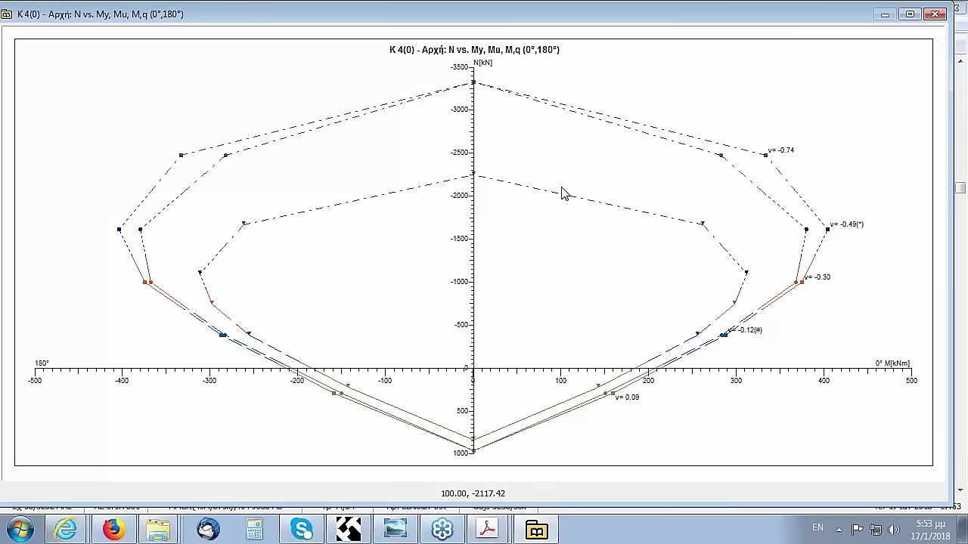
{"action": "left_click", "coordinate": [934, 16]}
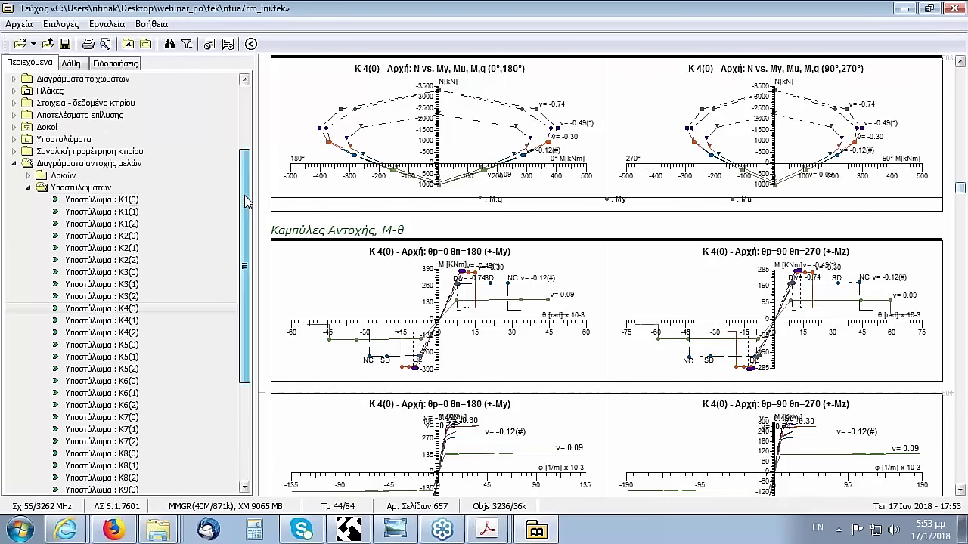
Collapse the strength diagrams, review the Pushover applicability check in the nonlinear analysis section with a wider page view, and collapse that section
{"action": "scroll", "coordinate": [245, 201], "scroll_direction": "up", "scroll_amount": 2}
{"action": "left_click", "coordinate": [14, 236]}
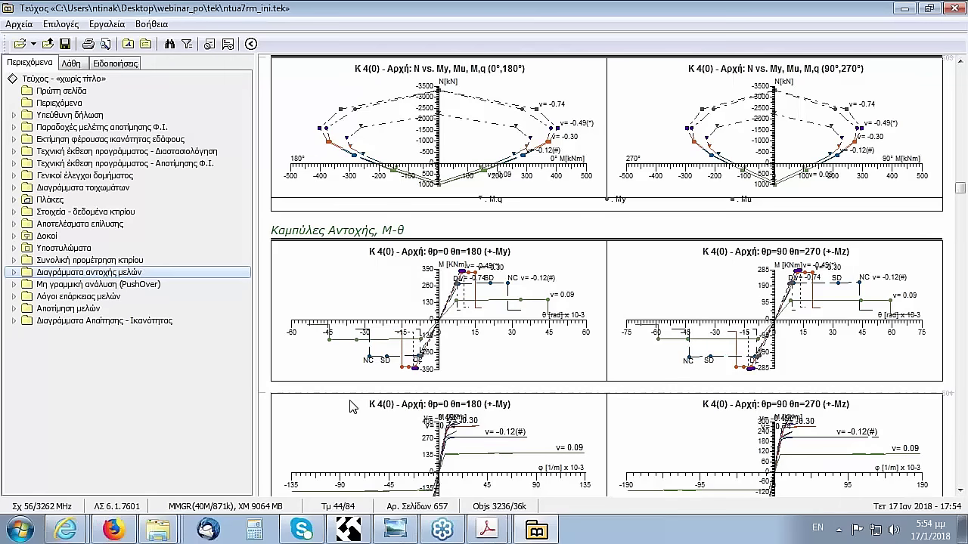
{"action": "left_click", "coordinate": [132, 286]}
{"action": "left_click", "coordinate": [121, 320]}
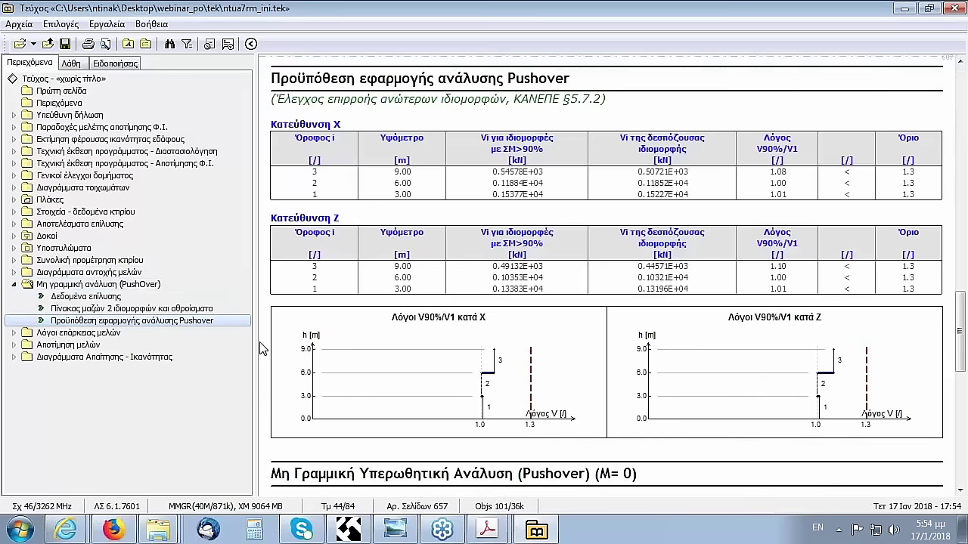
{"action": "left_click_drag", "start_coordinate": [254, 281], "coordinate": [225, 287]}
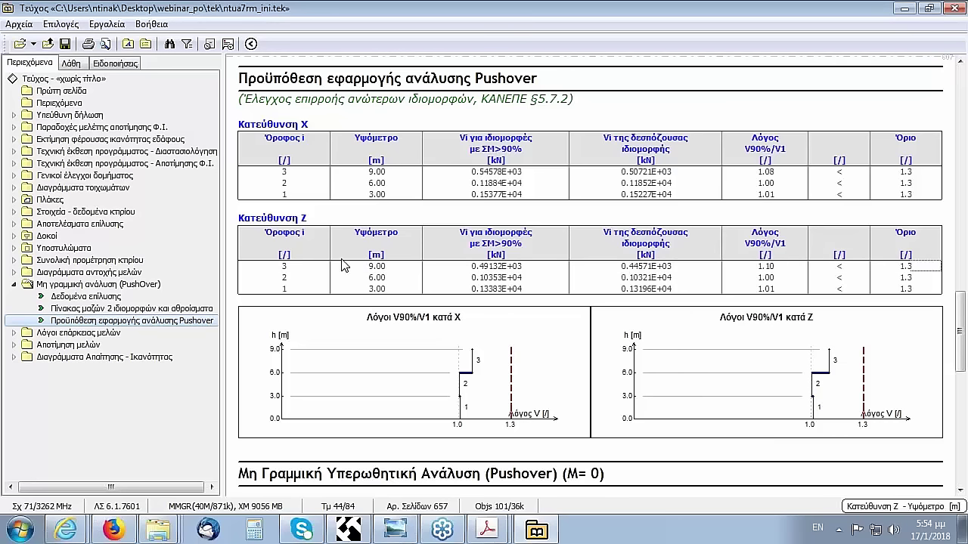
{"action": "left_click", "coordinate": [16, 285]}
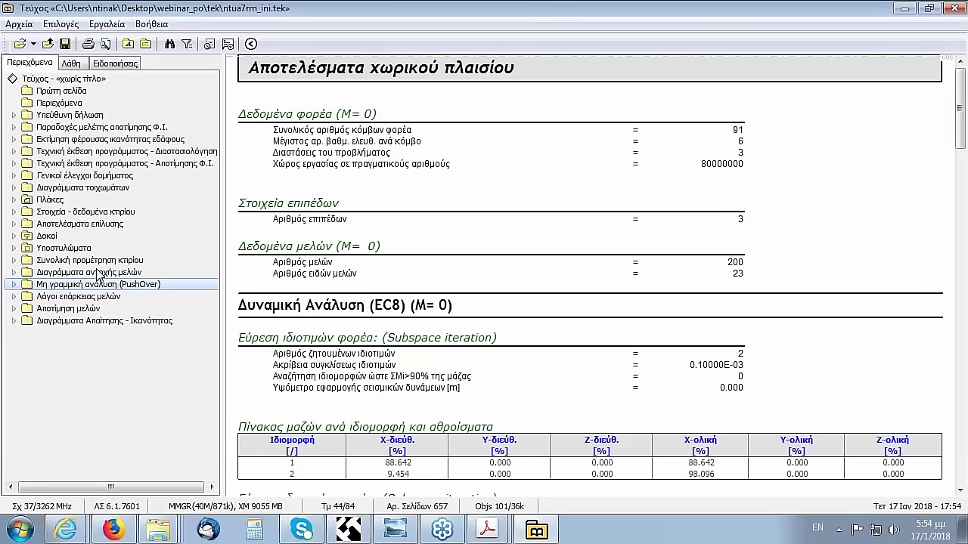
Expand the demand-capacity diagrams for levels SD and NC and open NC analysis 17, direction 0°+30%·90° +eZ
{"action": "double_click", "coordinate": [66, 322]}
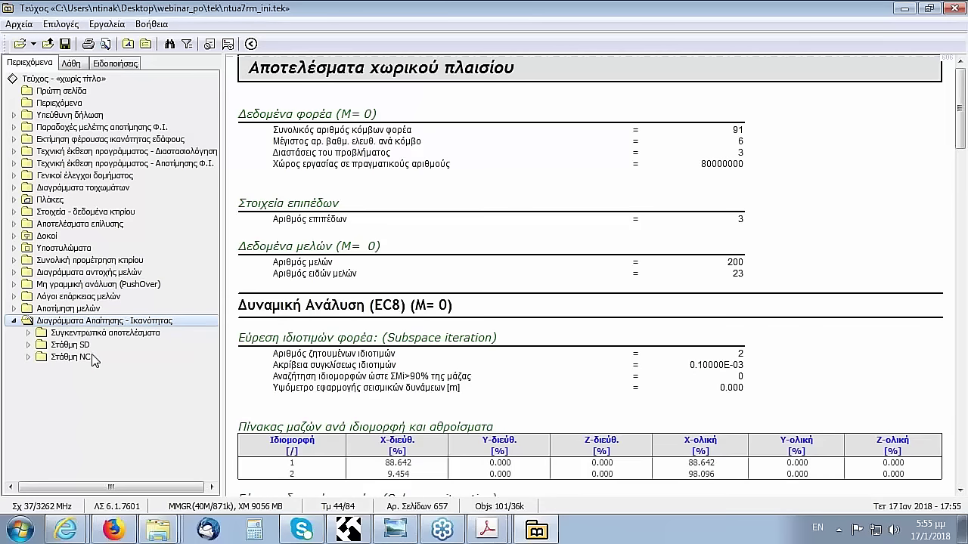
{"action": "left_click", "coordinate": [29, 357]}
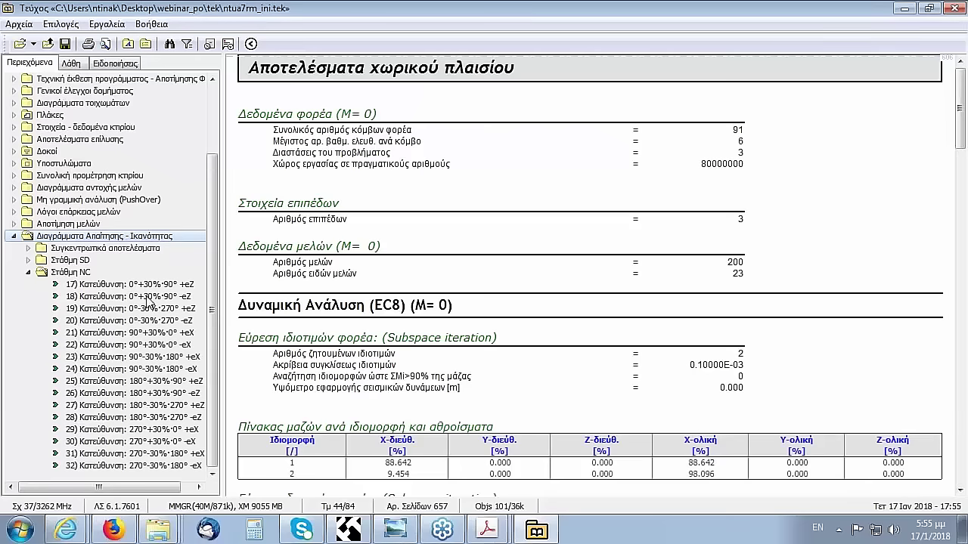
{"action": "left_click", "coordinate": [28, 260]}
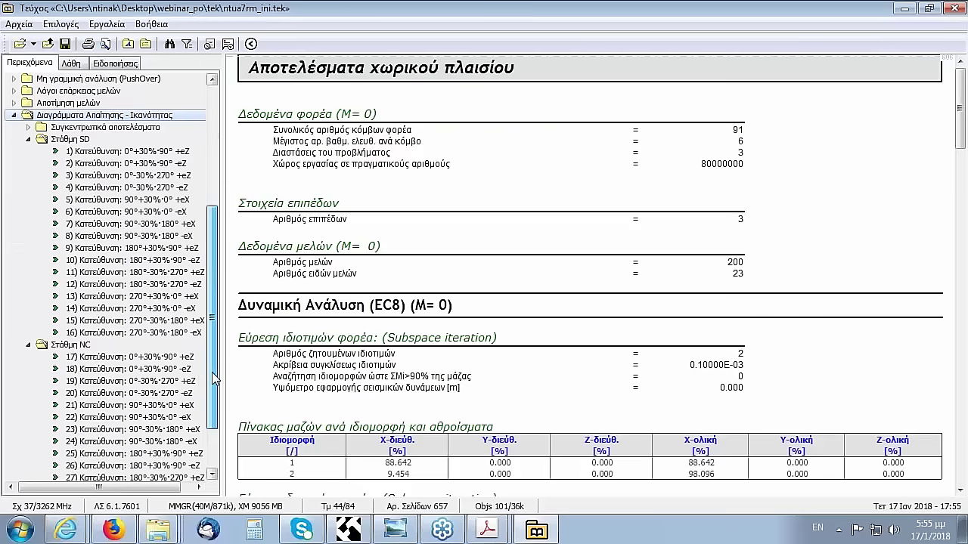
{"action": "left_click", "coordinate": [80, 285]}
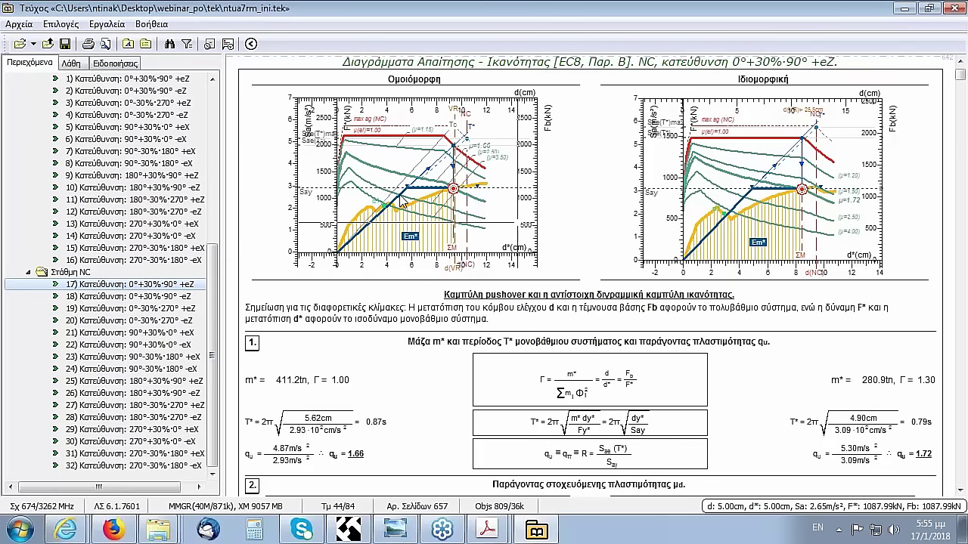
Enlarge and close the uniform-distribution NC diagram, and read the target displacement and maximum acceleration calculations beneath it
{"action": "double_click", "coordinate": [409, 195]}
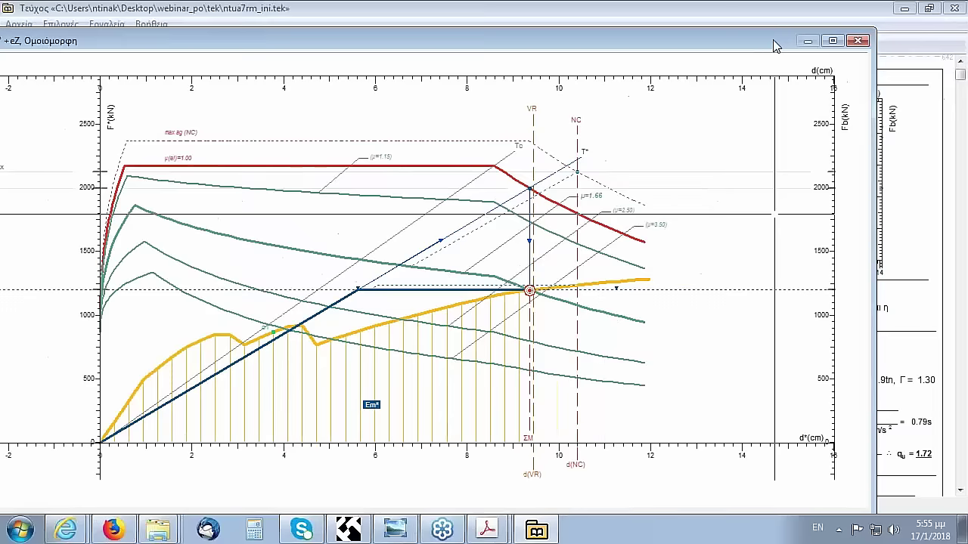
{"action": "left_click", "coordinate": [858, 40]}
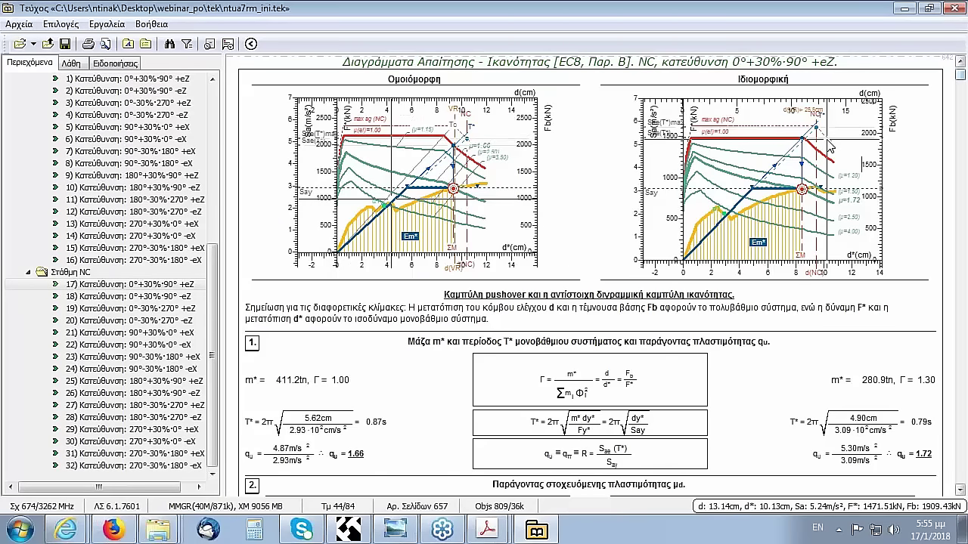
{"action": "scroll", "coordinate": [756, 227], "scroll_direction": "down", "scroll_amount": 1}
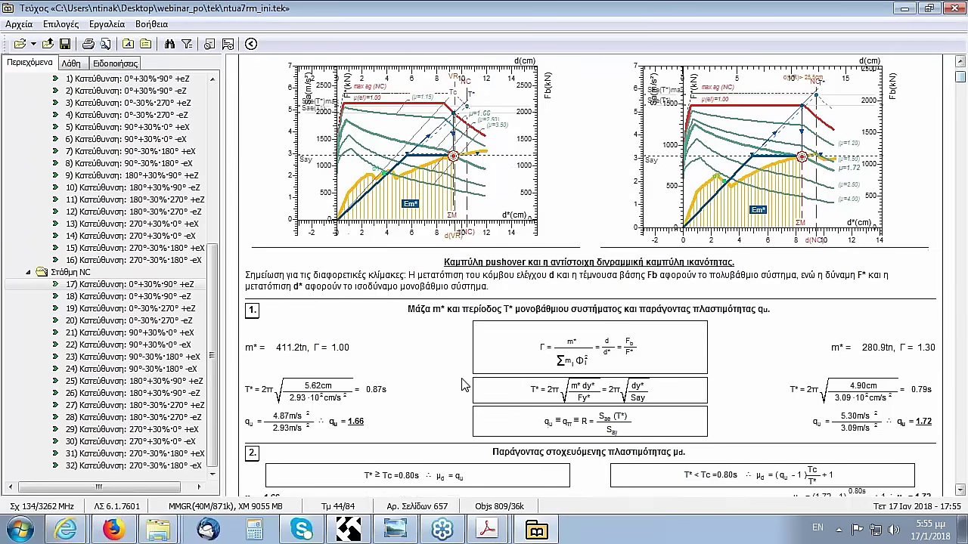
{"action": "scroll", "coordinate": [463, 378], "scroll_direction": "down", "scroll_amount": 5}
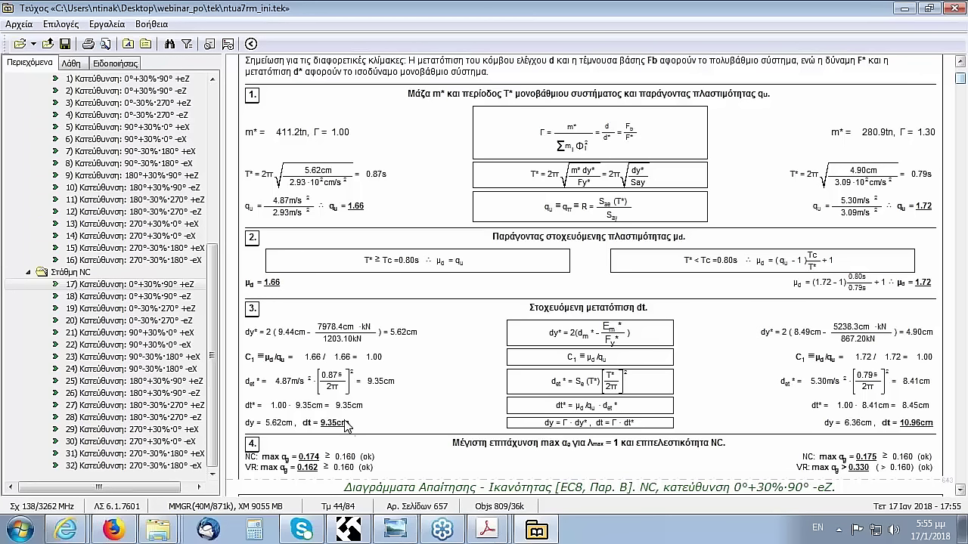
{"action": "scroll", "coordinate": [333, 469], "scroll_direction": "down", "scroll_amount": 1}
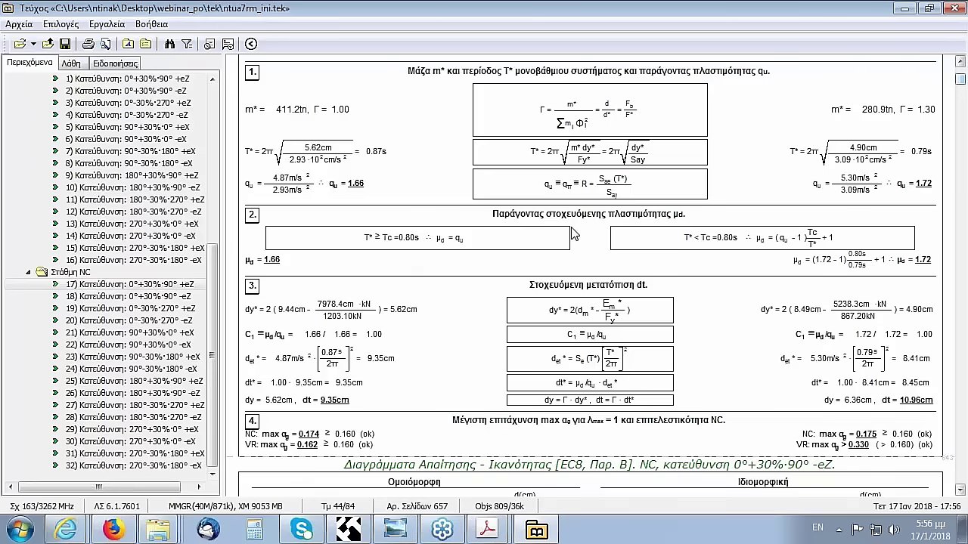
Return to the uniform-distribution NC diagram for direction 0°+30%·90° +eZ, examine it enlarged again and close it
{"action": "scroll", "coordinate": [566, 238], "scroll_direction": "up", "scroll_amount": 3}
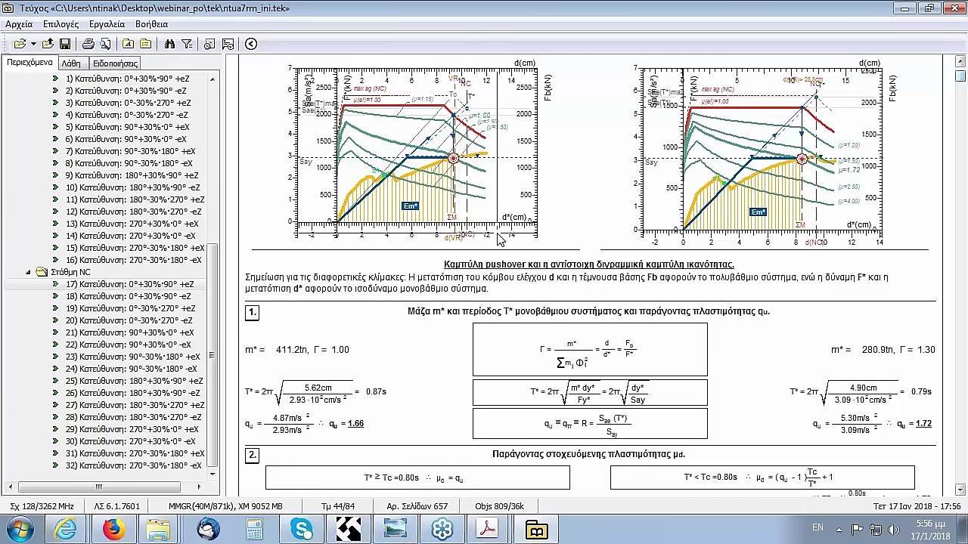
{"action": "double_click", "coordinate": [510, 184]}
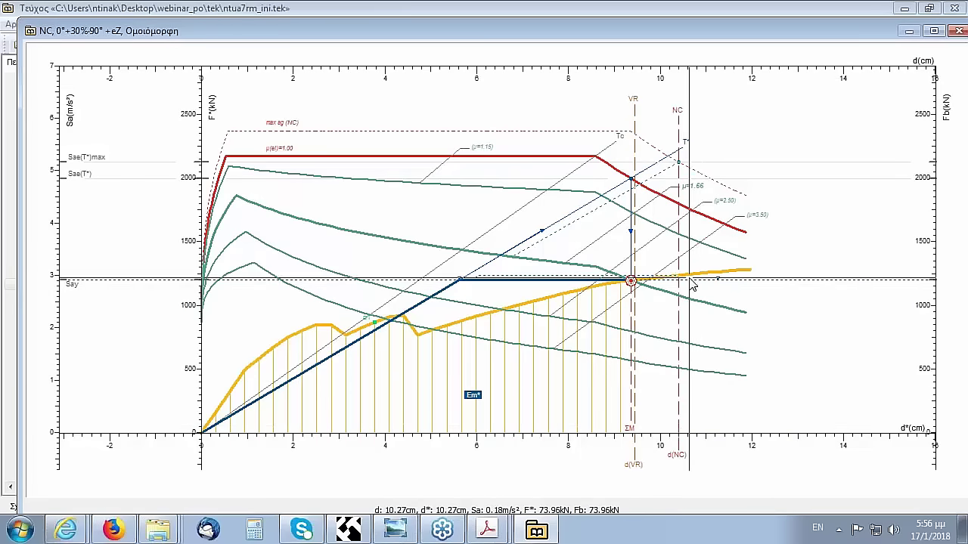
{"action": "left_click_drag", "start_coordinate": [764, 38], "coordinate": [663, 49]}
{"action": "left_click", "coordinate": [860, 41]}
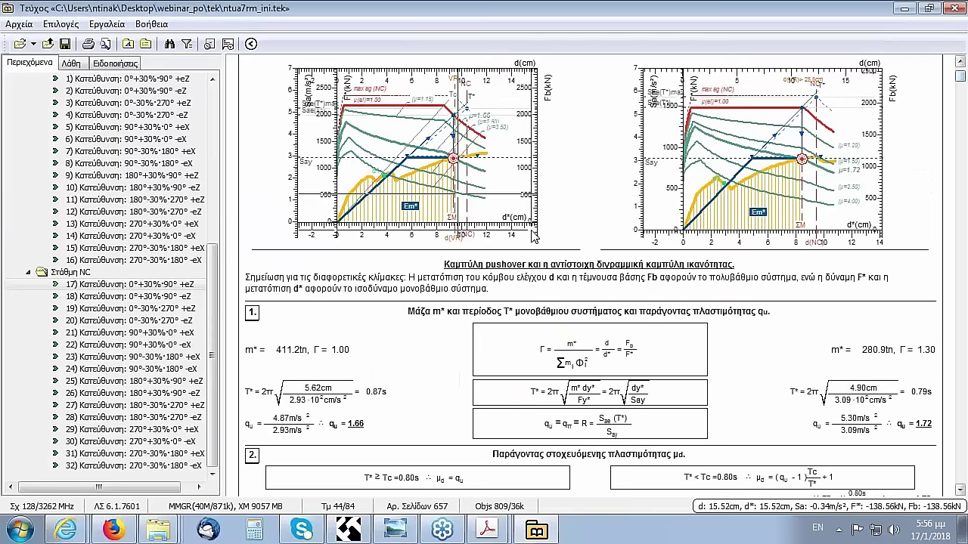
Open the summary demand-capacity results of the 32 analyses and review the SD and NC performance levels
{"action": "scroll", "coordinate": [208, 305], "scroll_direction": "up", "scroll_amount": 6}
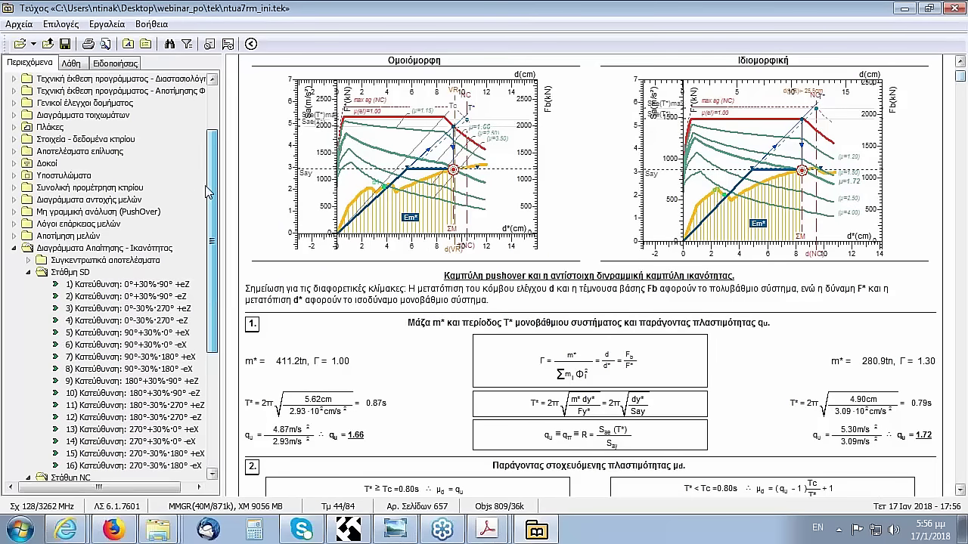
{"action": "double_click", "coordinate": [85, 260]}
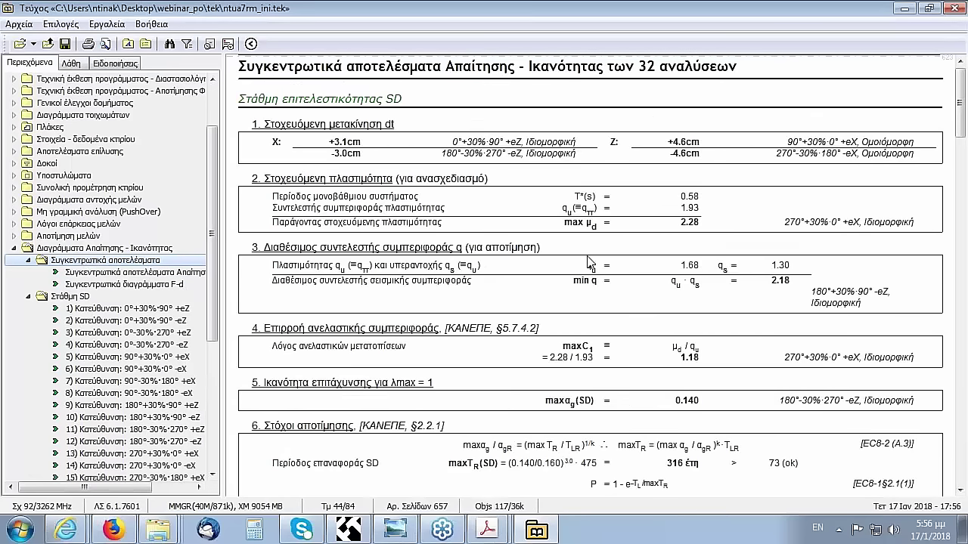
{"action": "scroll", "coordinate": [716, 338], "scroll_direction": "down", "scroll_amount": 1}
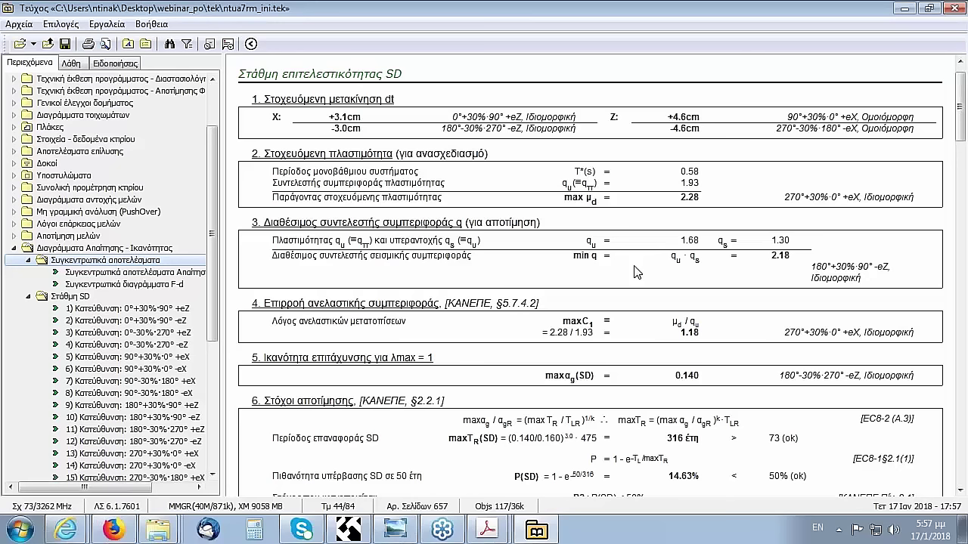
{"action": "scroll", "coordinate": [448, 261], "scroll_direction": "down", "scroll_amount": 3}
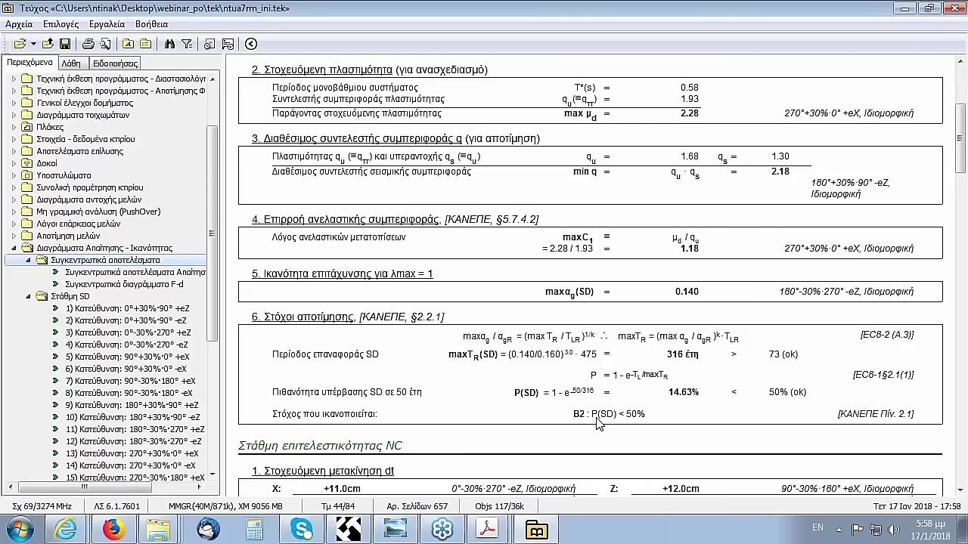
{"action": "scroll", "coordinate": [598, 422], "scroll_direction": "down", "scroll_amount": 3}
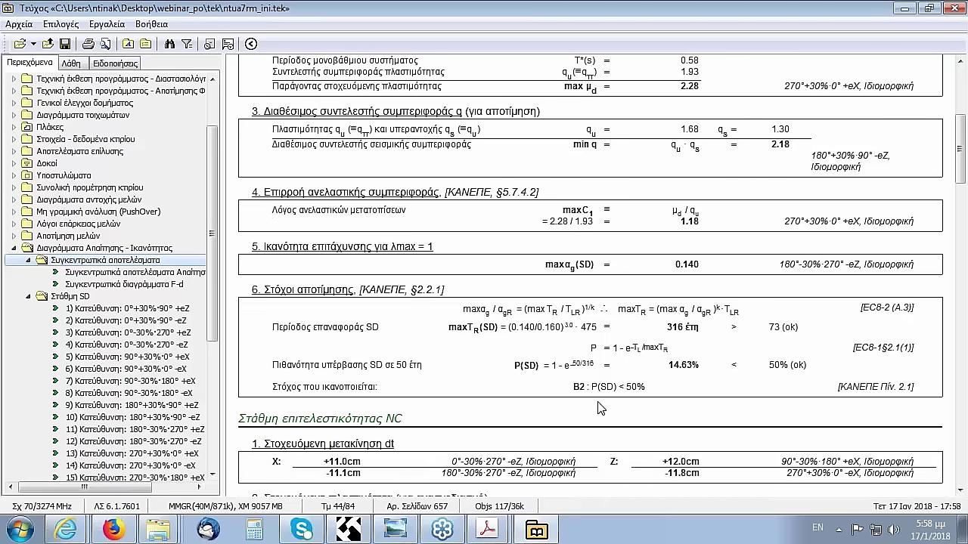
{"action": "scroll", "coordinate": [597, 416], "scroll_direction": "down", "scroll_amount": 5}
{"action": "scroll", "coordinate": [683, 302], "scroll_direction": "down", "scroll_amount": 5}
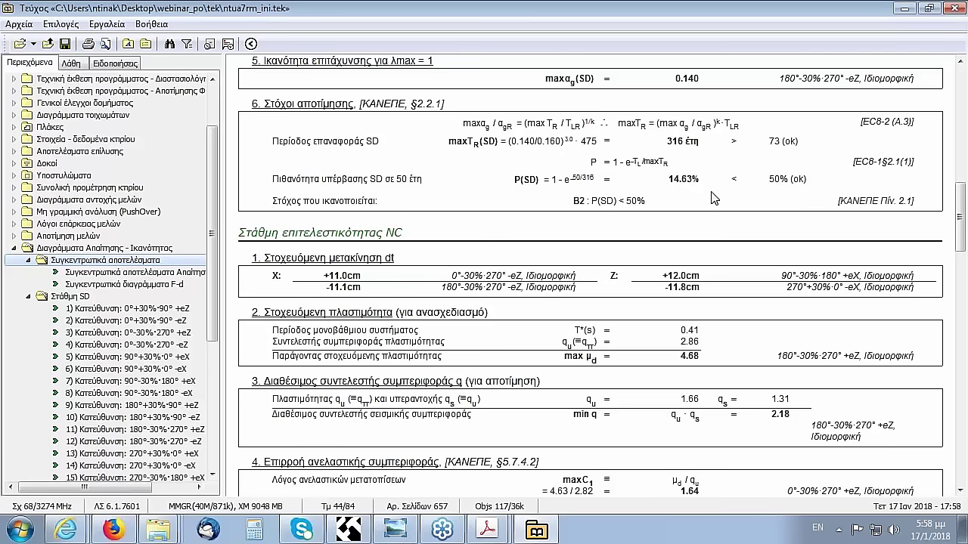
Open the Pushover member adequacy ratios and review the column tables, including the maximum rotation and shear check ratios
{"action": "double_click", "coordinate": [68, 225]}
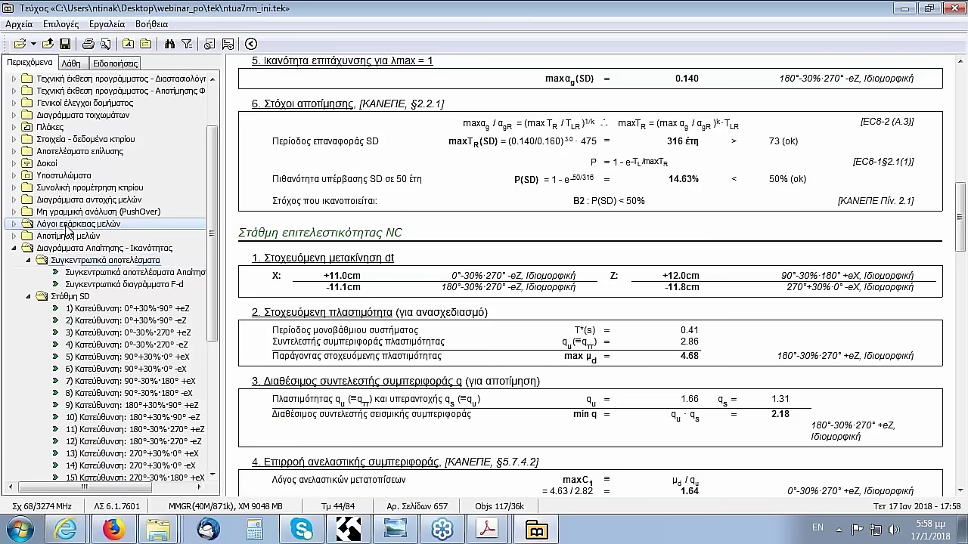
{"action": "double_click", "coordinate": [68, 236]}
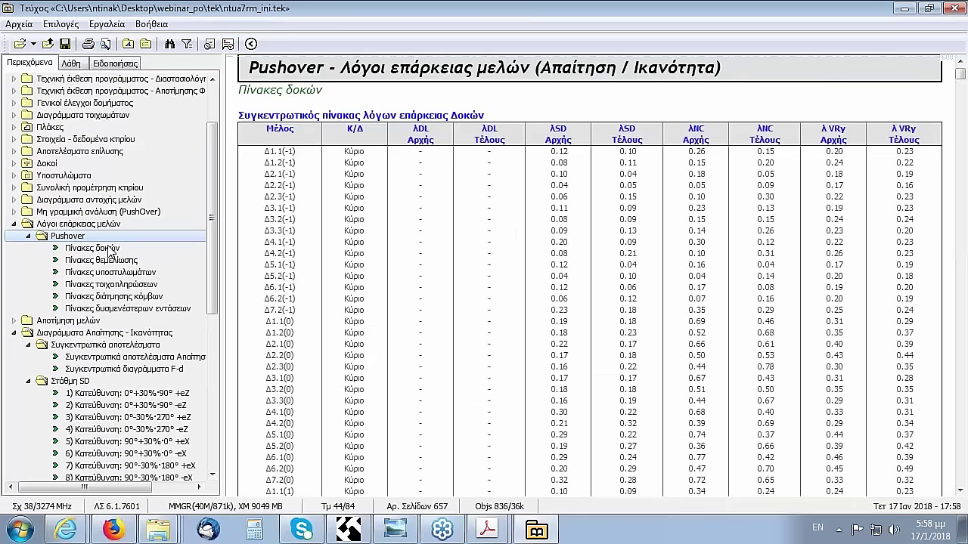
{"action": "left_click", "coordinate": [123, 272]}
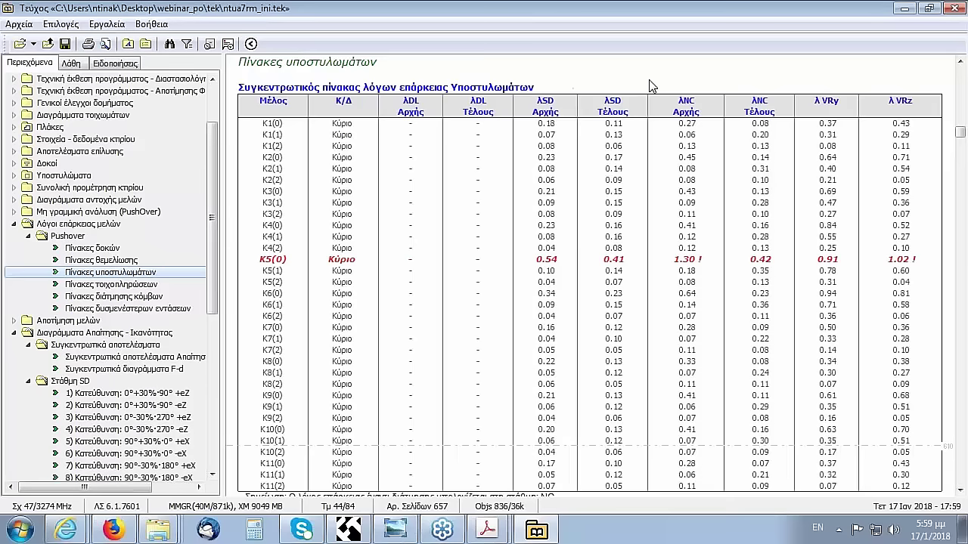
{"action": "scroll", "coordinate": [826, 98], "scroll_direction": "down", "scroll_amount": 1}
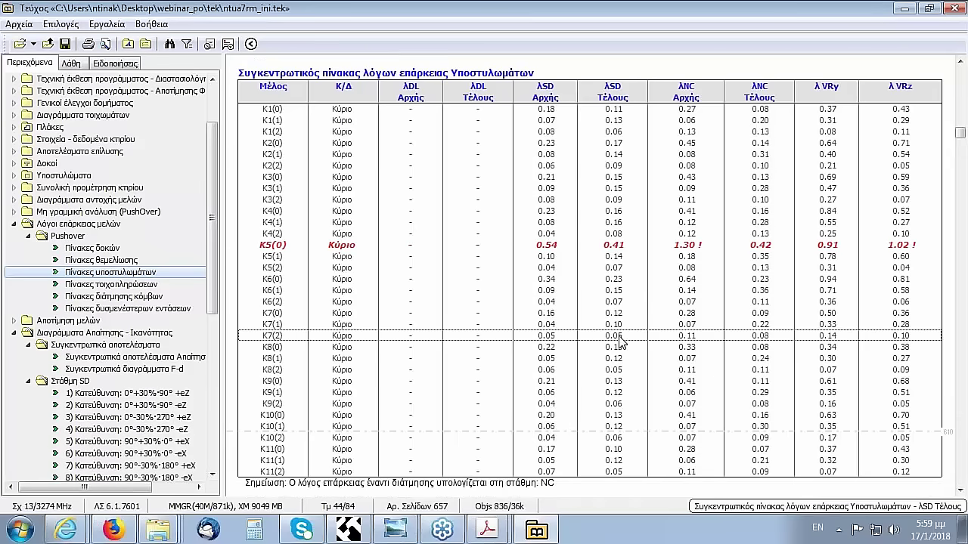
{"action": "scroll", "coordinate": [622, 344], "scroll_direction": "down", "scroll_amount": 1}
{"action": "scroll", "coordinate": [621, 344], "scroll_direction": "down", "scroll_amount": 4}
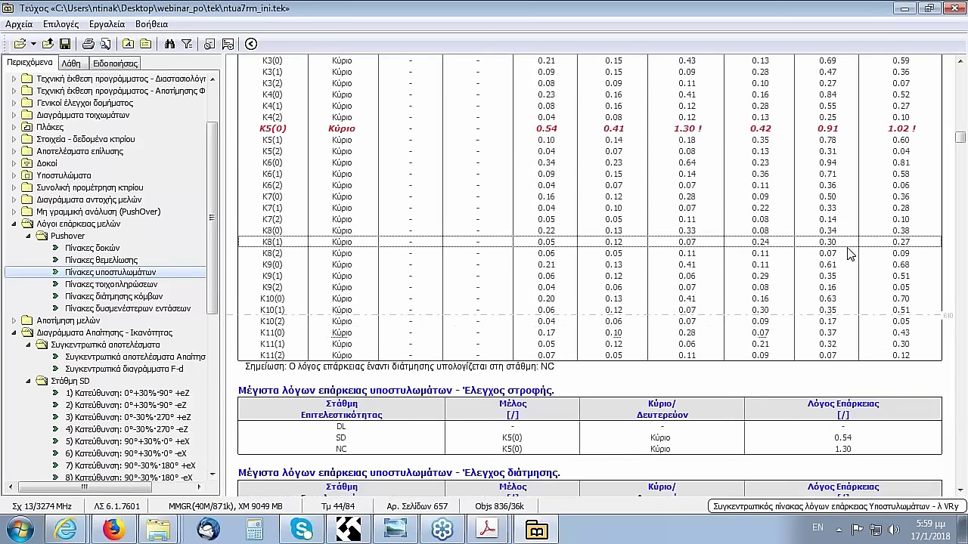
{"action": "scroll", "coordinate": [953, 217], "scroll_direction": "down", "scroll_amount": 1}
{"action": "scroll", "coordinate": [952, 219], "scroll_direction": "up", "scroll_amount": 2}
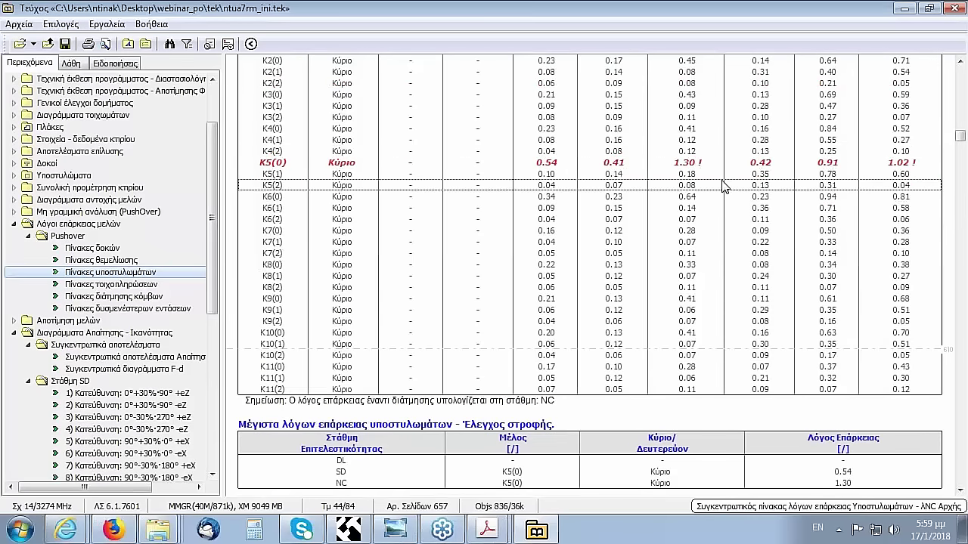
{"action": "scroll", "coordinate": [724, 186], "scroll_direction": "down", "scroll_amount": 3}
{"action": "scroll", "coordinate": [723, 186], "scroll_direction": "down", "scroll_amount": 1}
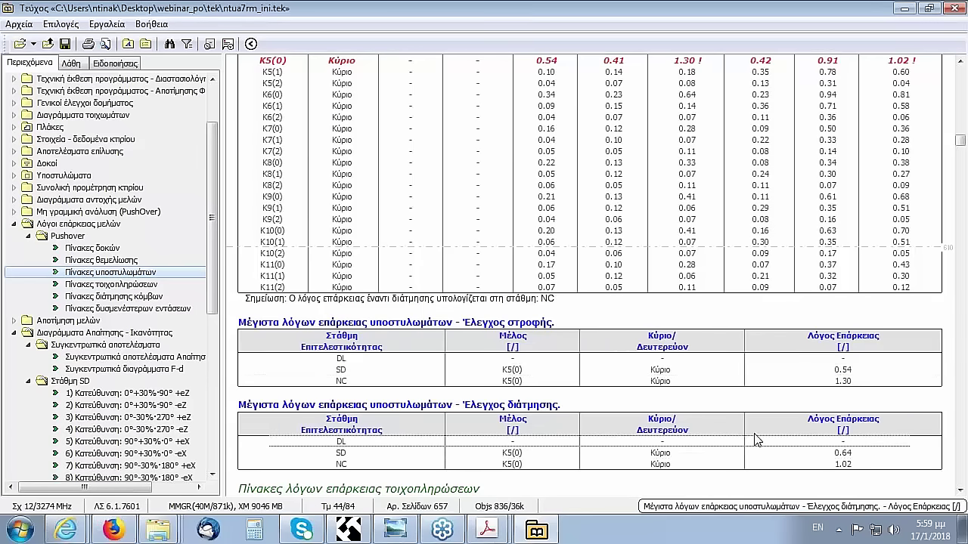
Open the Pushover beam tables (Πίνακες δοκών) and review the beam adequacy ratios down to the maximum rotation and shear check tables
{"action": "left_click", "coordinate": [121, 250]}
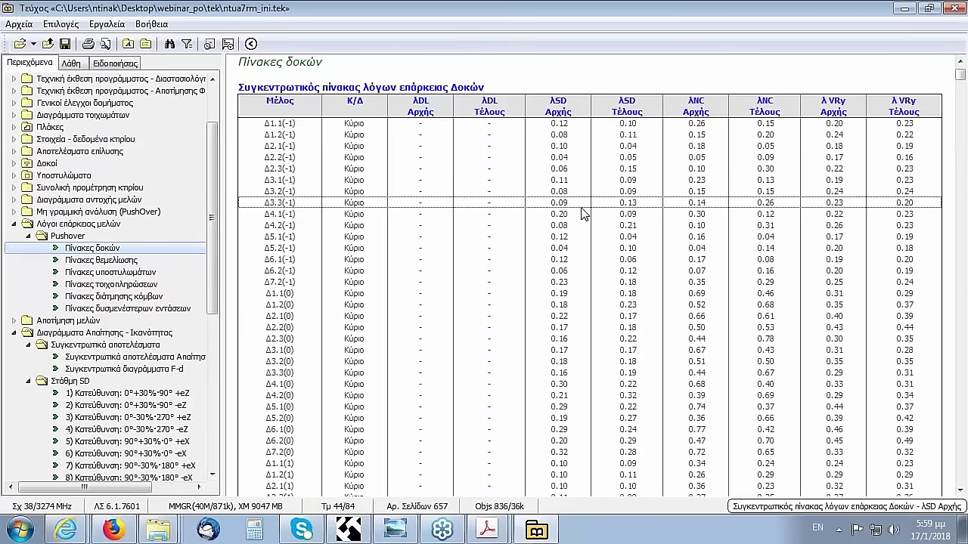
{"action": "scroll", "coordinate": [718, 140], "scroll_direction": "down", "scroll_amount": 4}
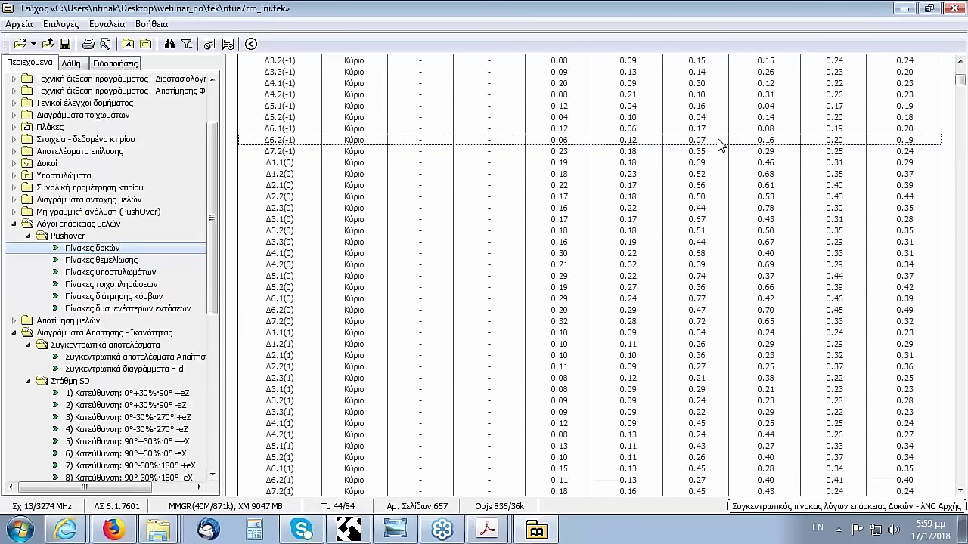
{"action": "scroll", "coordinate": [722, 155], "scroll_direction": "down", "scroll_amount": 8}
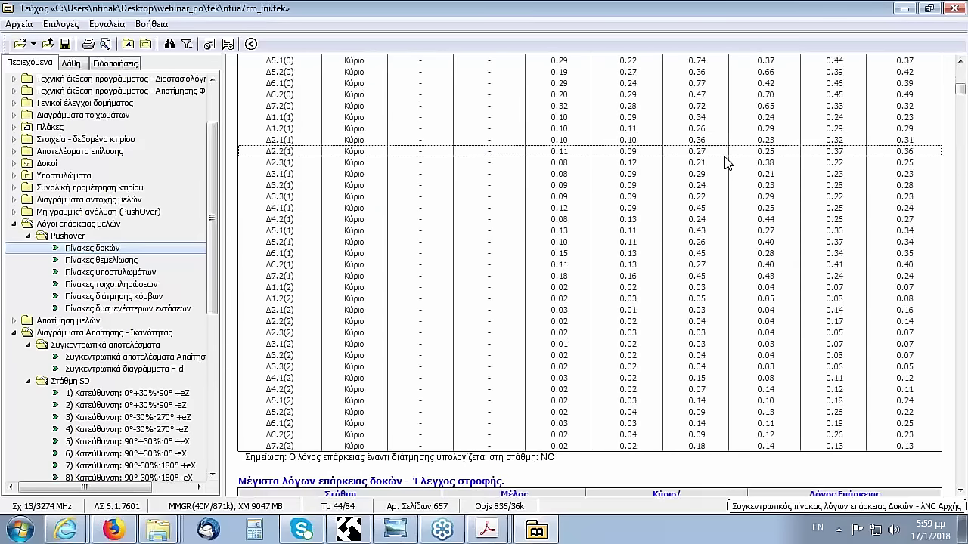
{"action": "scroll", "coordinate": [726, 165], "scroll_direction": "down", "scroll_amount": 3}
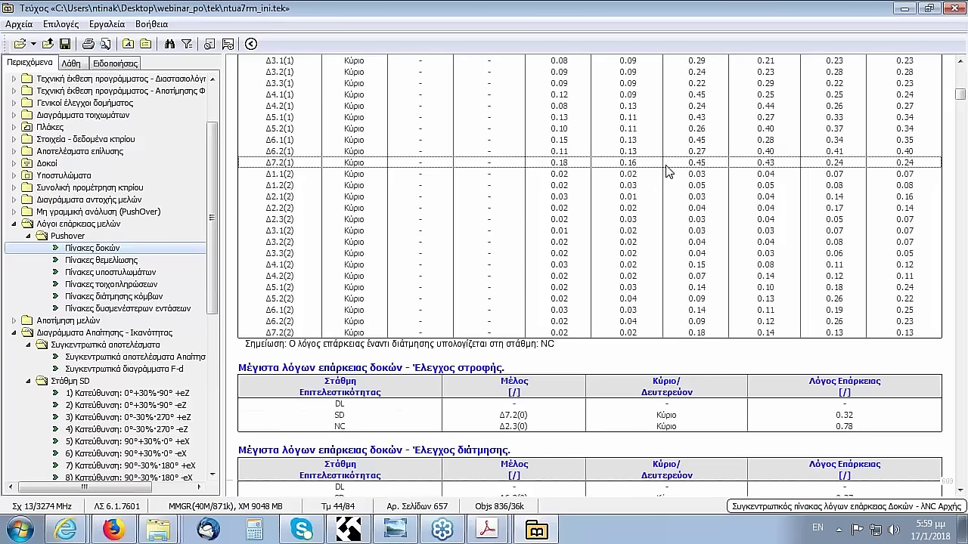
Switch to Windows Photo Viewer and go through the slides on infill soft storeys and the column adequacy ratios in elastiki_lathi_1.jpg
{"action": "left_click", "coordinate": [395, 529]}
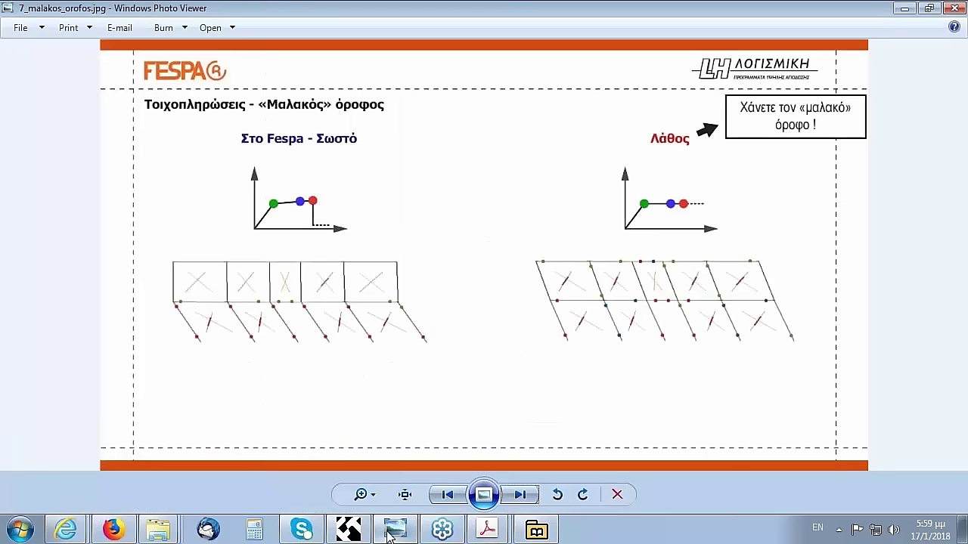
{"action": "left_click", "coordinate": [523, 495]}
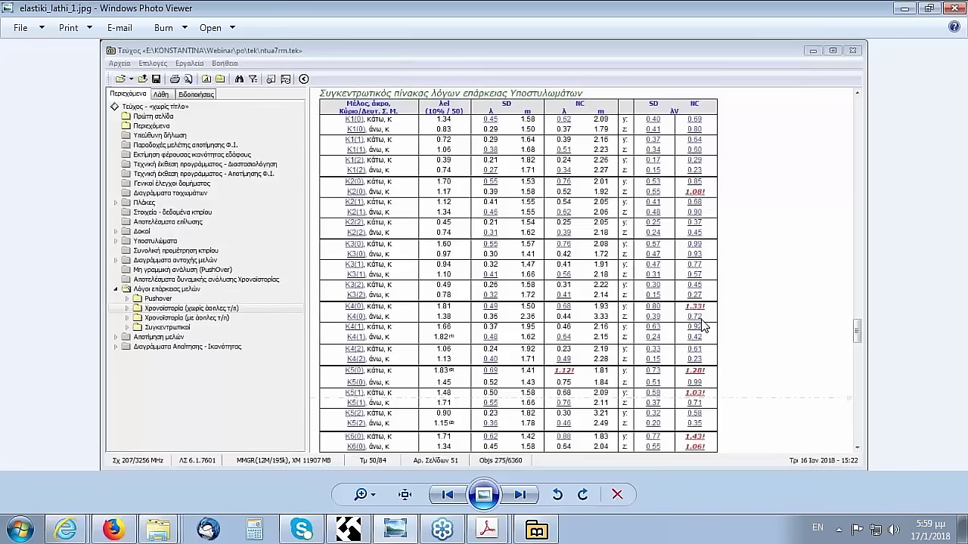
{"action": "left_click", "coordinate": [520, 494]}
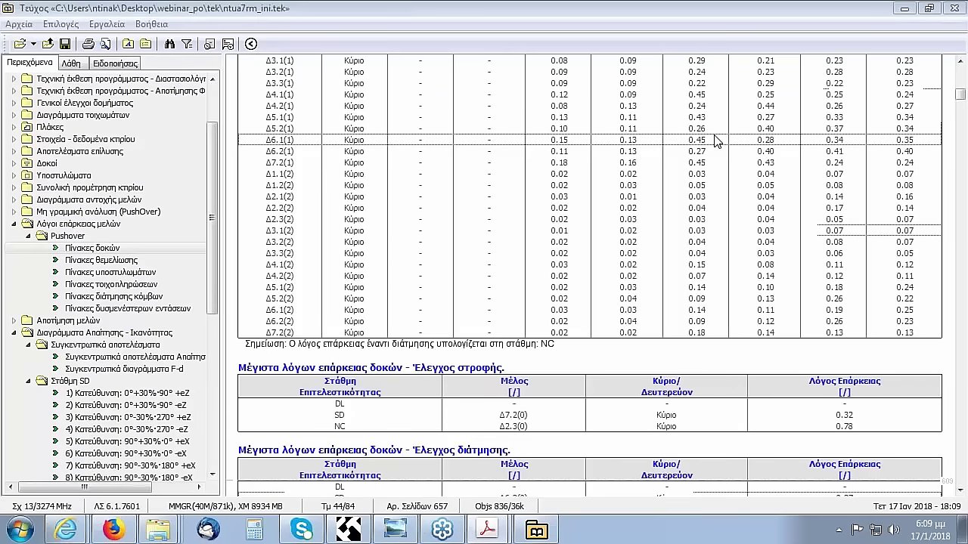
Switch to Fespa and, in the floor's Υλικά - Αποτίμηση parameters, set Χαρακτηρισμός μελών to Νέα and accept the confirmation
{"action": "left_click", "coordinate": [348, 529]}
{"action": "scroll", "coordinate": [177, 298], "scroll_direction": "down", "scroll_amount": 3}
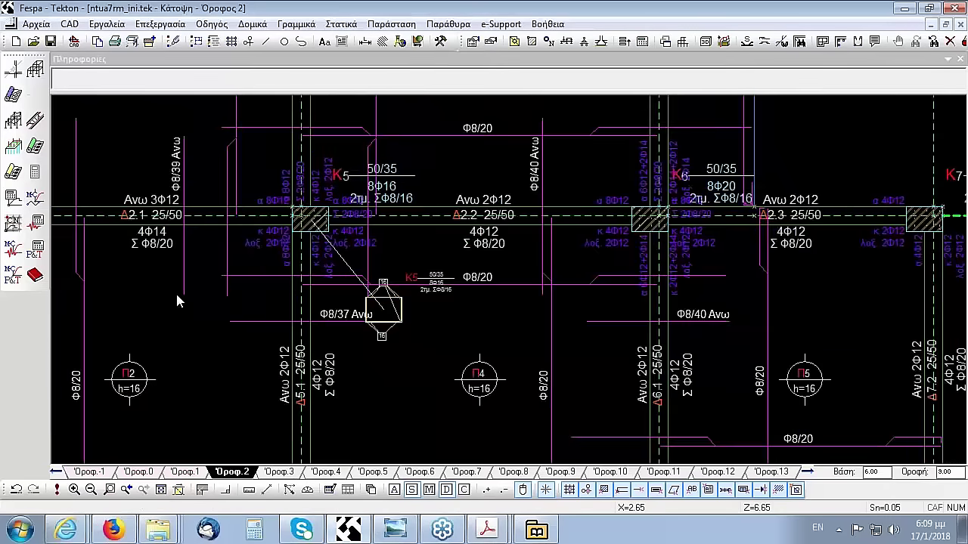
{"action": "scroll", "coordinate": [425, 354], "scroll_direction": "down", "scroll_amount": 1}
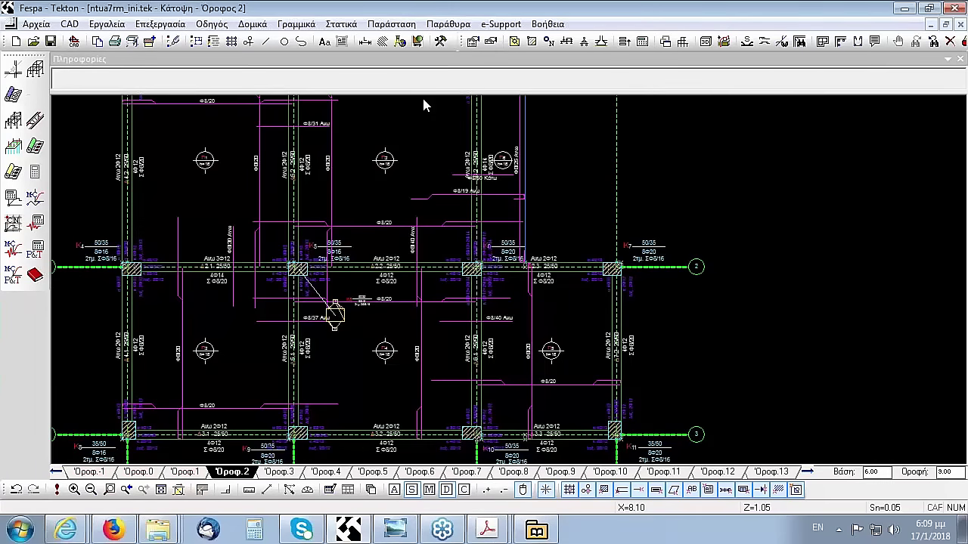
{"action": "left_click", "coordinate": [497, 43]}
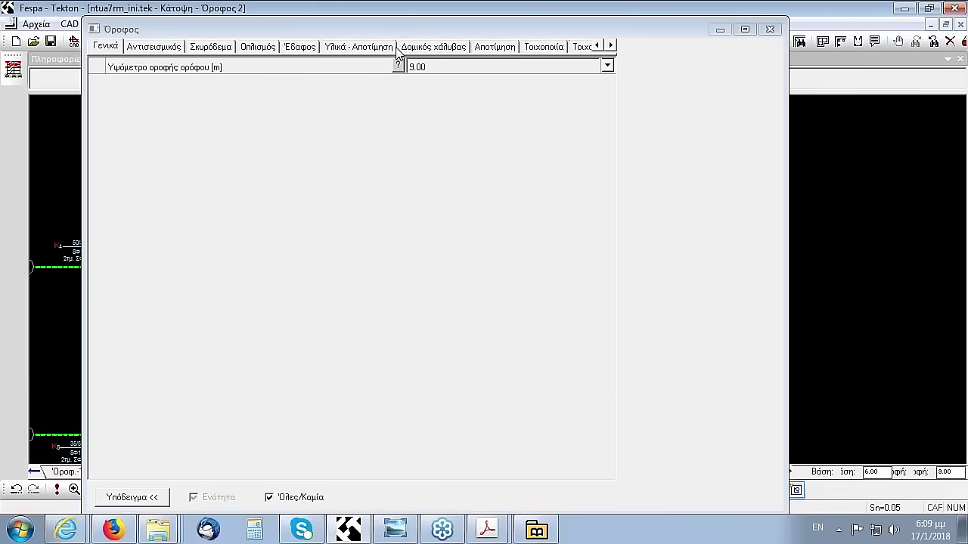
{"action": "left_click", "coordinate": [342, 49]}
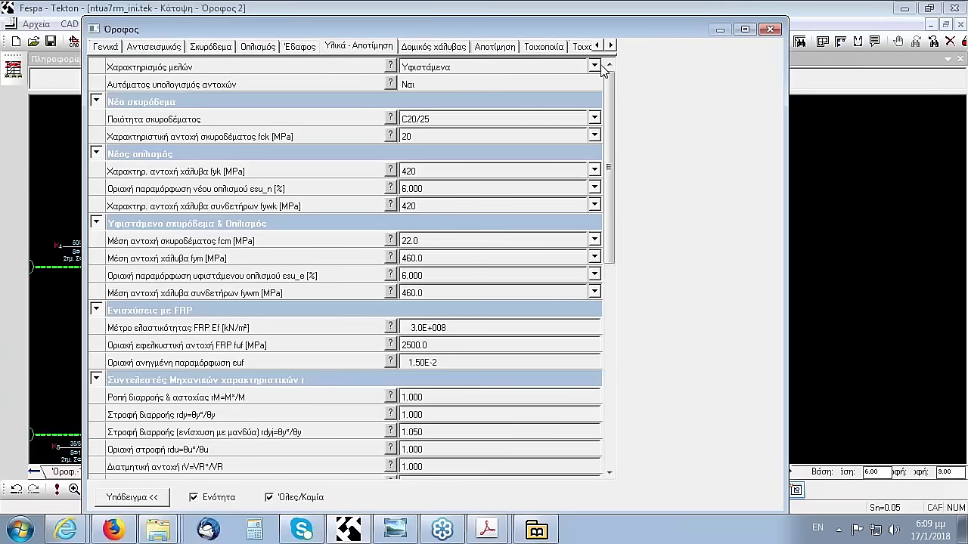
{"action": "left_click", "coordinate": [596, 66]}
{"action": "left_click", "coordinate": [452, 80]}
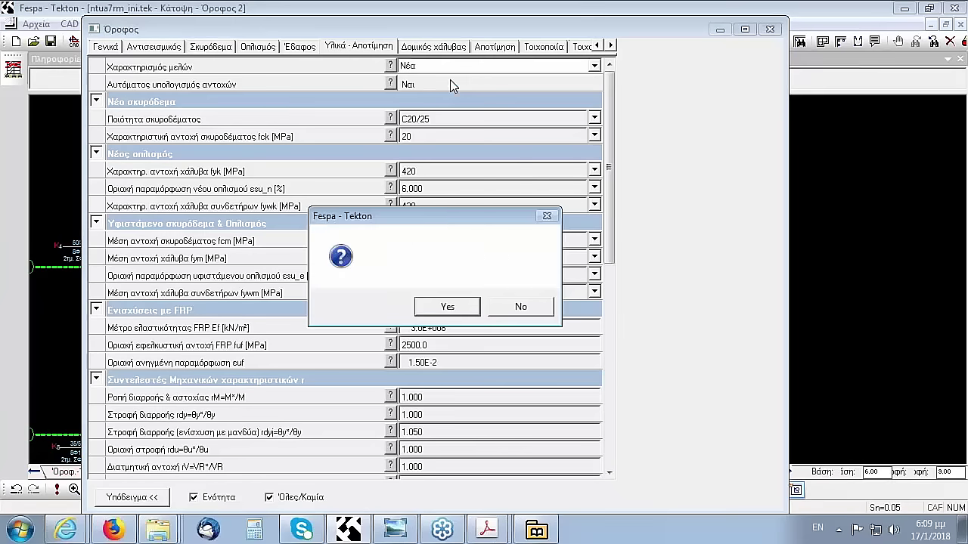
{"action": "left_click", "coordinate": [462, 306]}
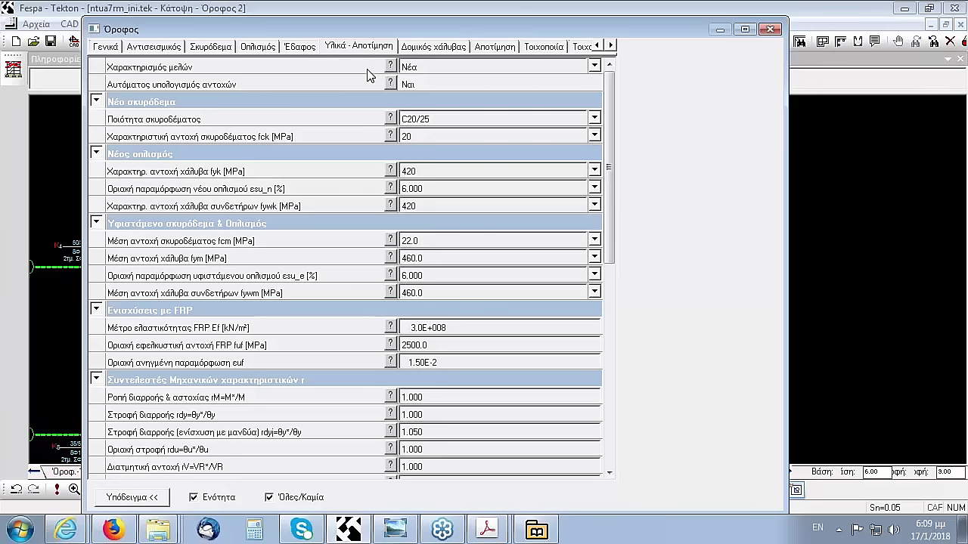
Switch to Internet Explorer and open the Fespa books page from the support section of the LH Λογισμική website
{"action": "left_click", "coordinate": [67, 530]}
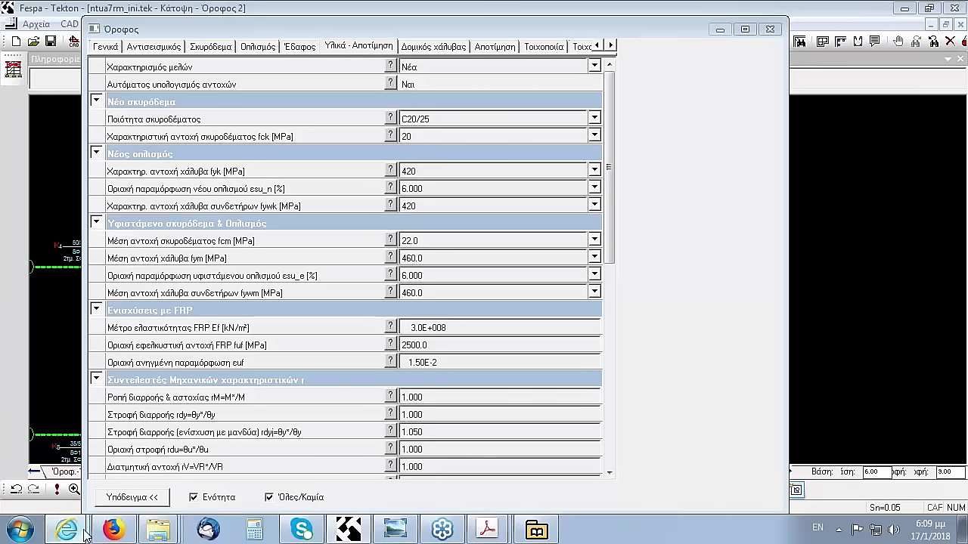
{"action": "left_click", "coordinate": [77, 470]}
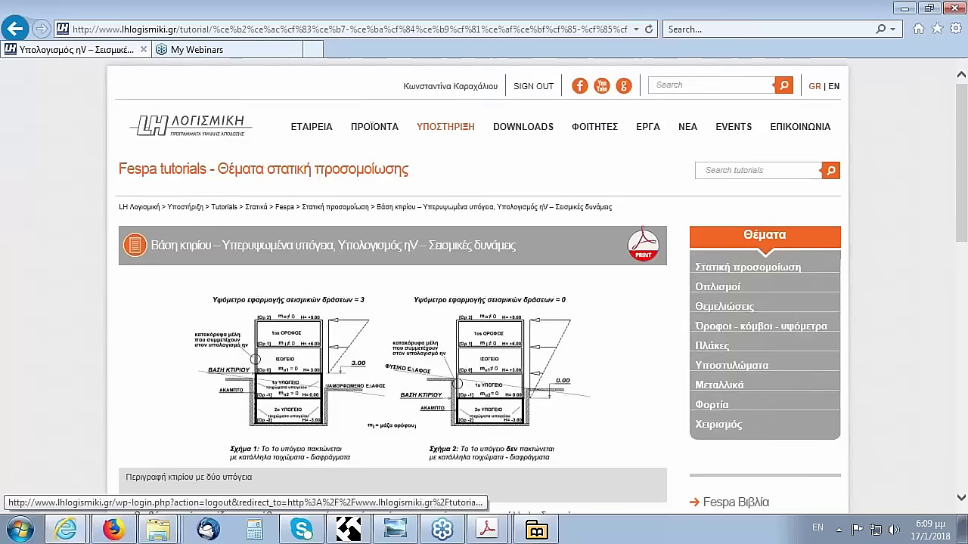
{"action": "mouse_move", "coordinate": [538, 146]}
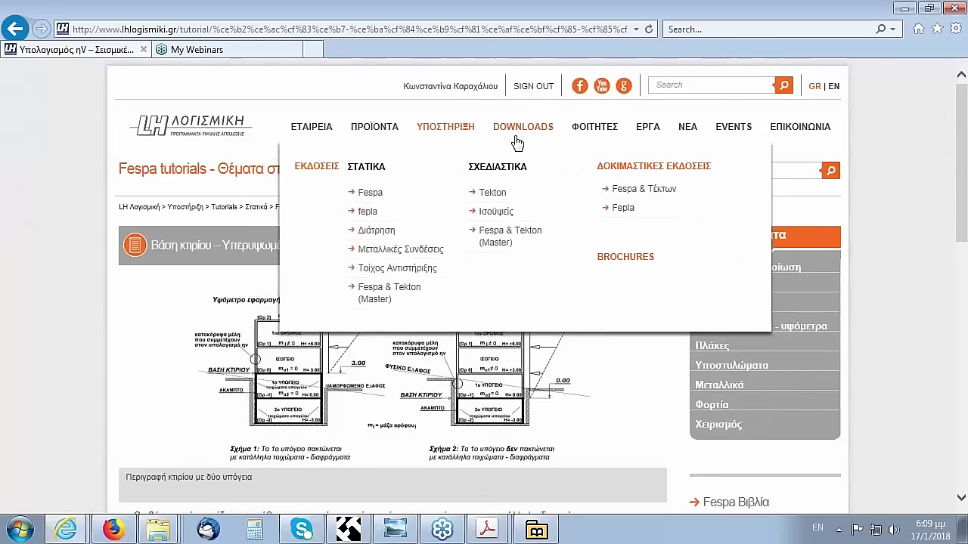
{"action": "mouse_move", "coordinate": [461, 134]}
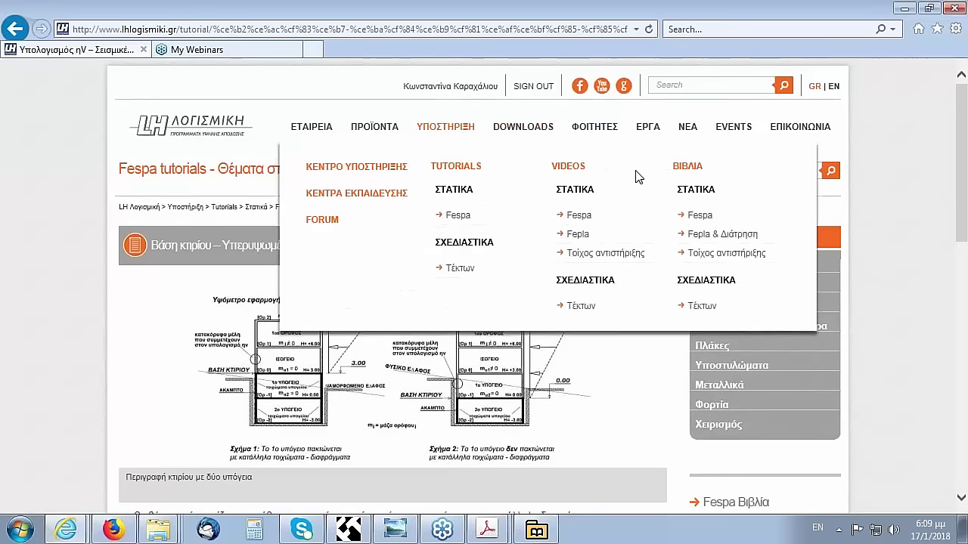
{"action": "left_click", "coordinate": [701, 217]}
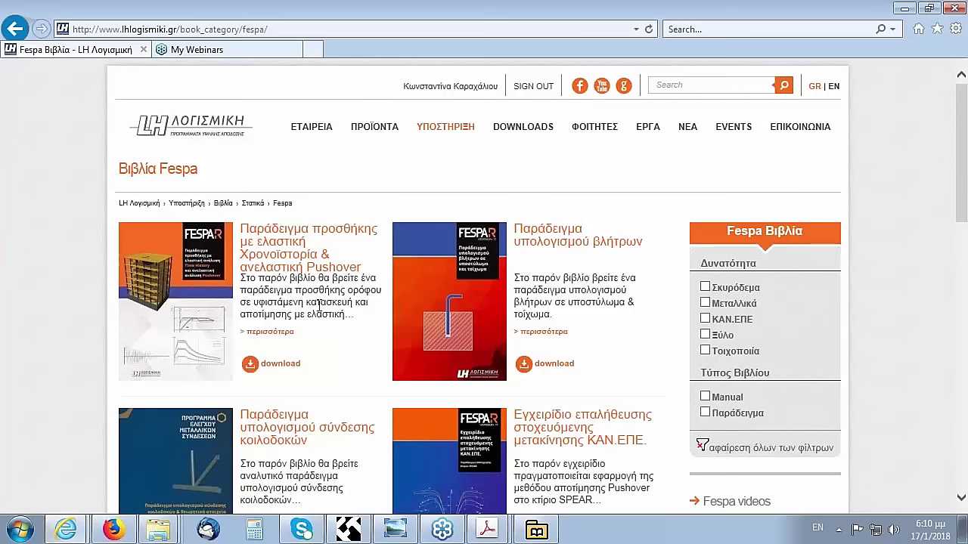
Return to Windows Photo Viewer and view the ΚΑΝ.ΕΠΕ. 2017 slide on minimum assessment and redesign targets
{"action": "left_click", "coordinate": [396, 530]}
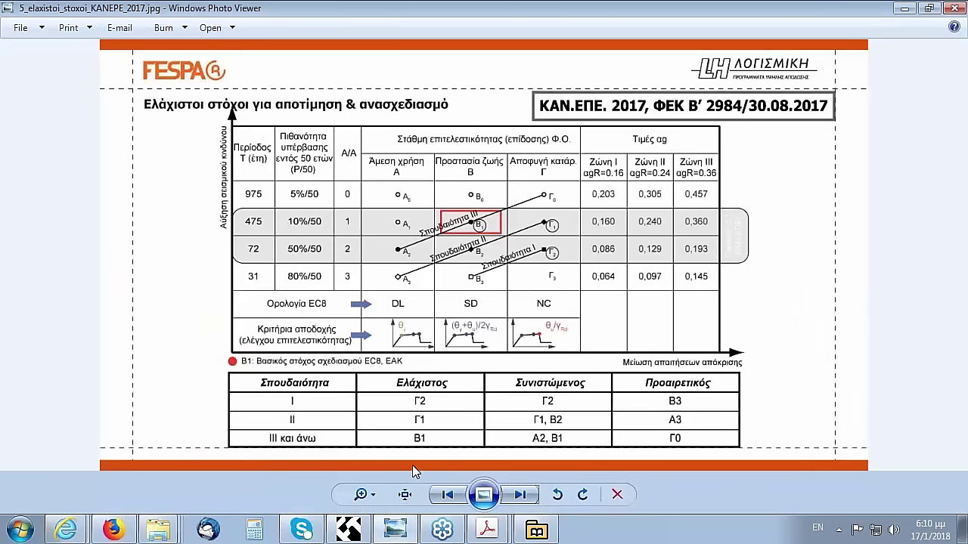